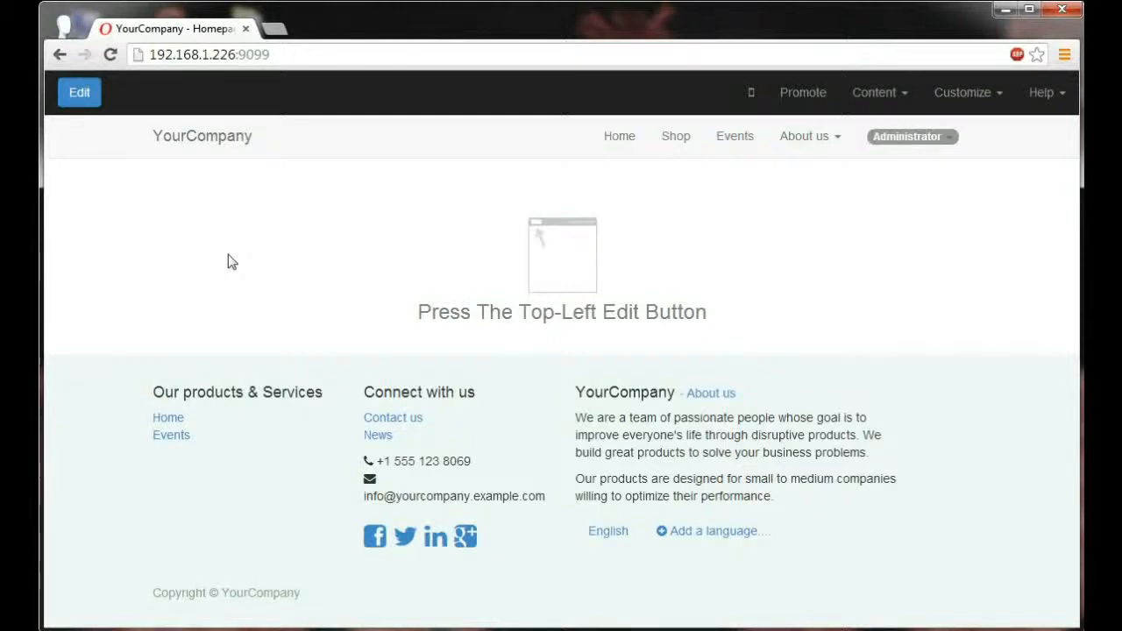
# Step: Start editing the page and replace the first paragraph under the footer's company heading with "Your Premium Apple Reseller."
pyautogui.click(85, 98)
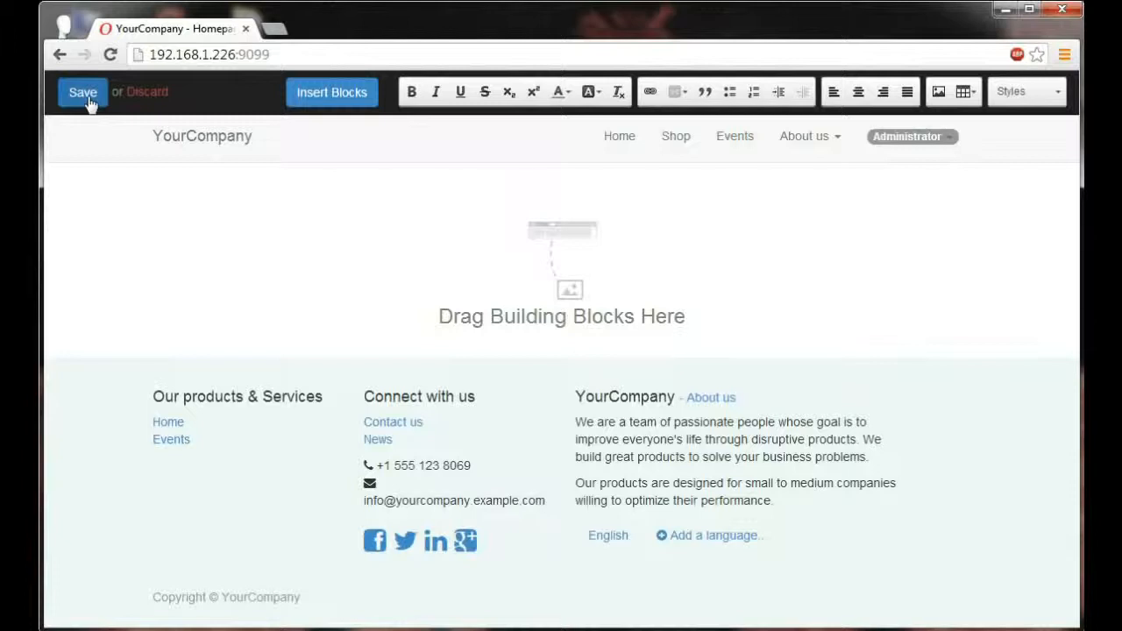
pyautogui.doubleClick(639, 435)
pyautogui.moveTo(866, 460); pyautogui.dragTo(575, 422)
pyautogui.press('Delete')
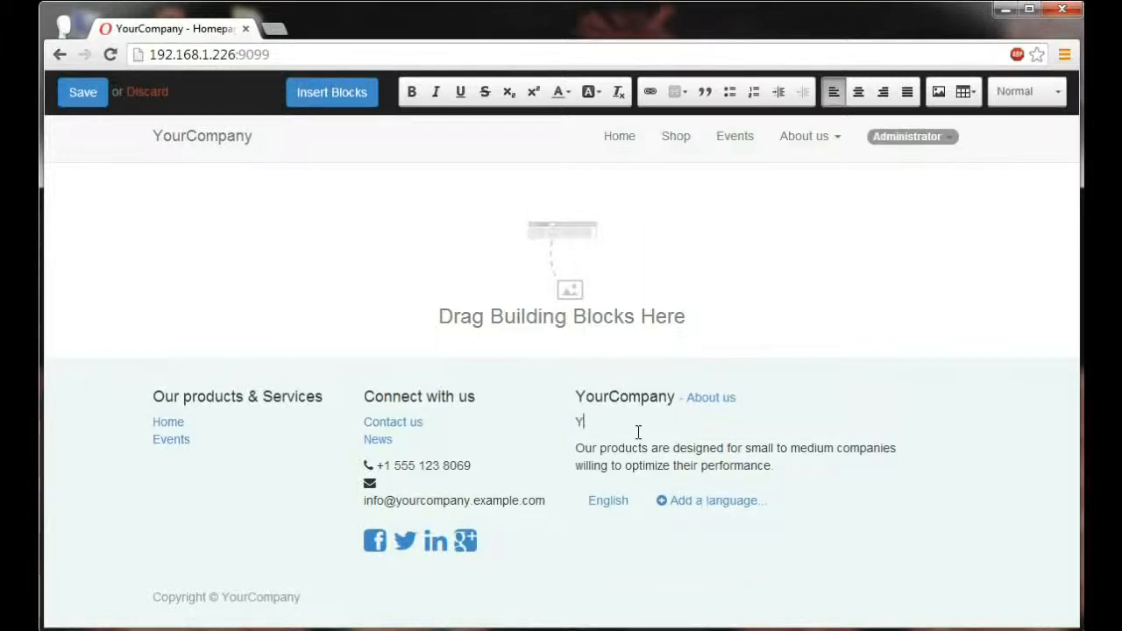
pyautogui.write('Your Premium Apple Reseller')
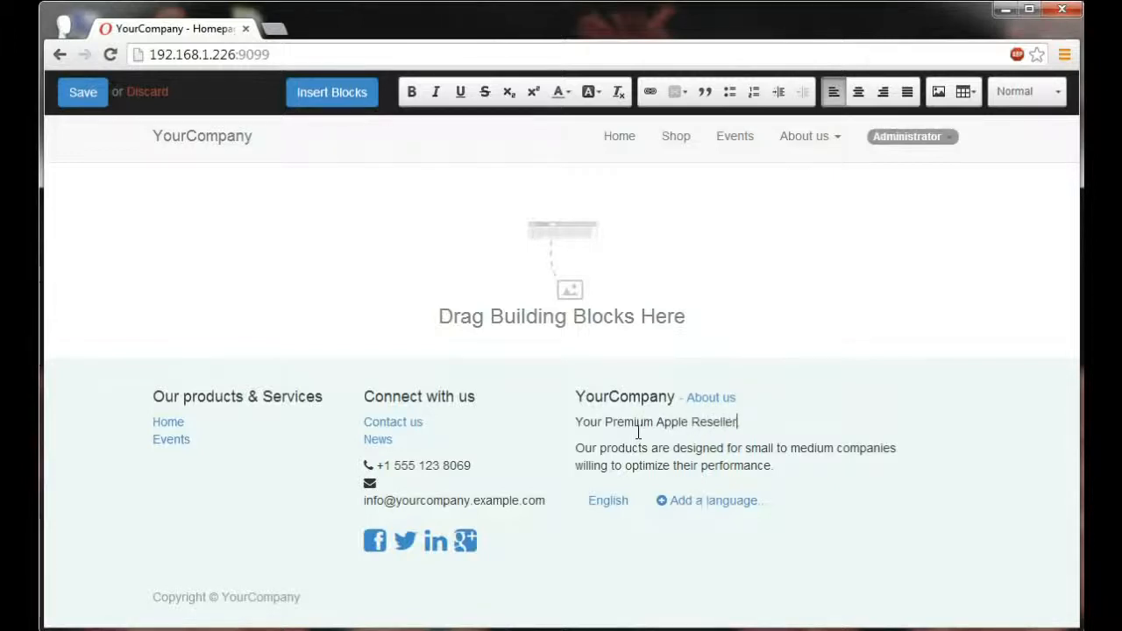
# Step: Replace the company name in the footer heading beside the About us link with "iBoost"
pyautogui.doubleClick(650, 401)
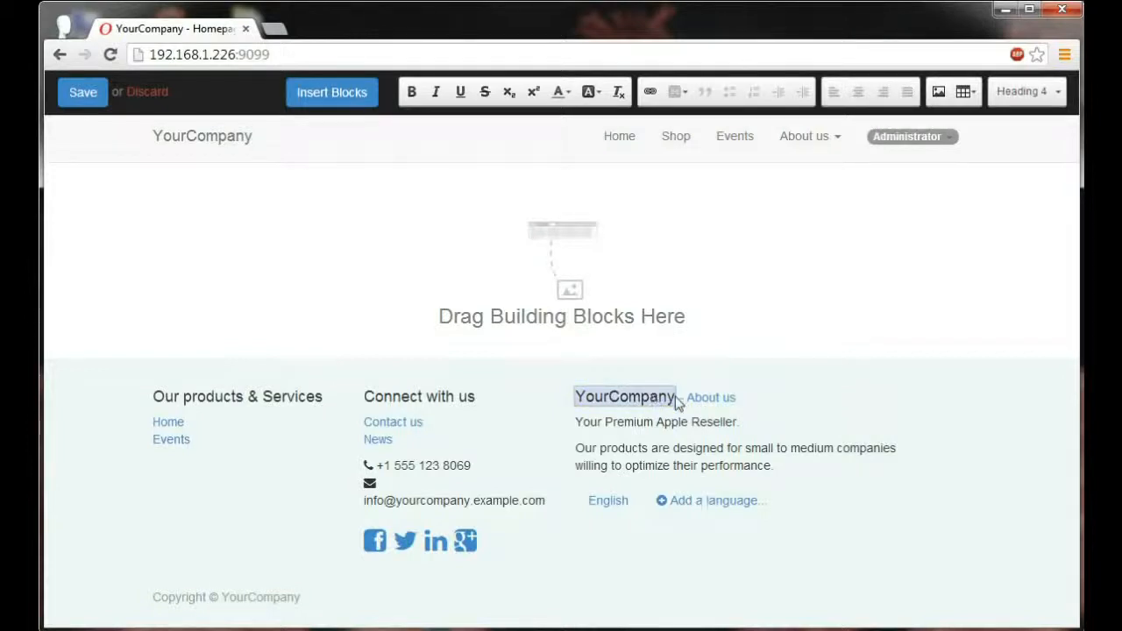
pyautogui.press('BackSpace')
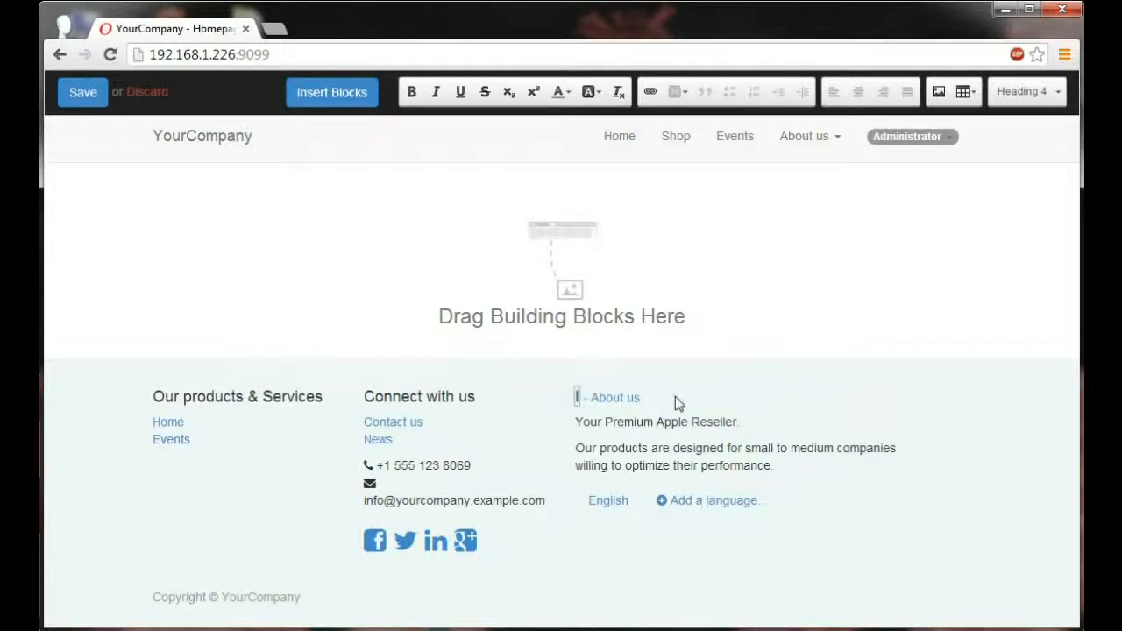
pyautogui.write('iBoost')
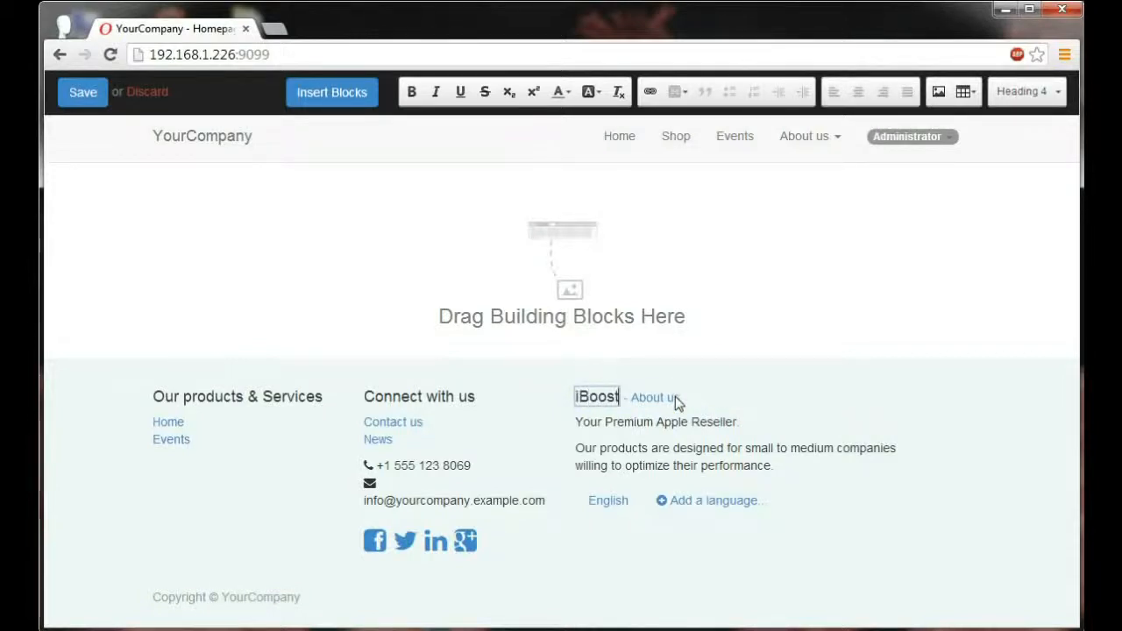
pyautogui.click(735, 389)
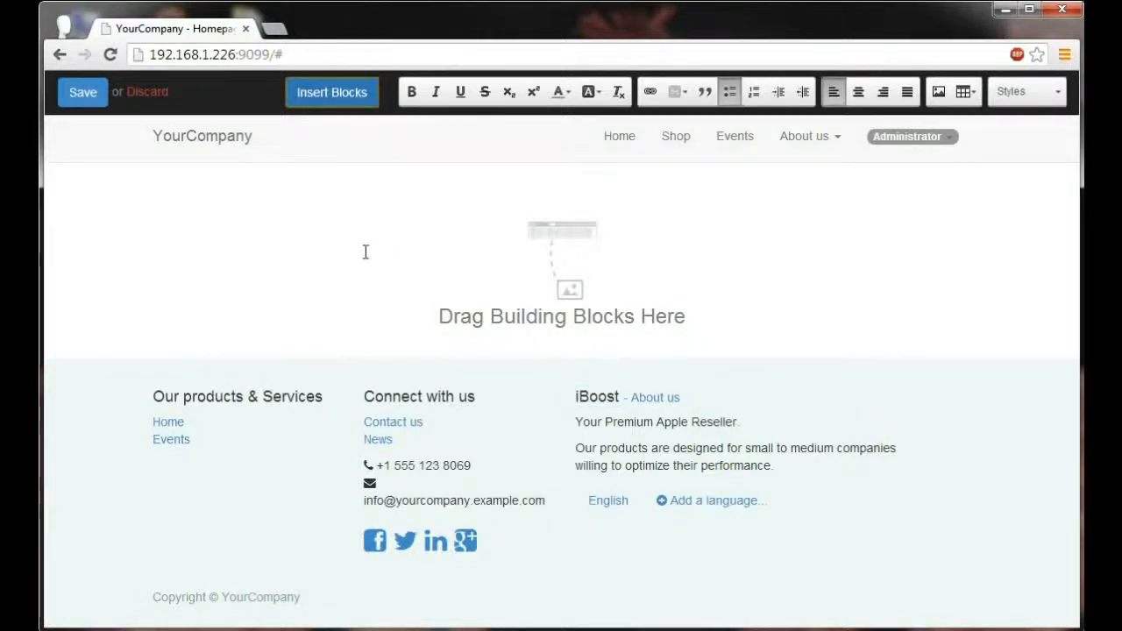
# Step: Look through the building block categories and insert a Banner structure block into the empty page body
pyautogui.click(302, 93)
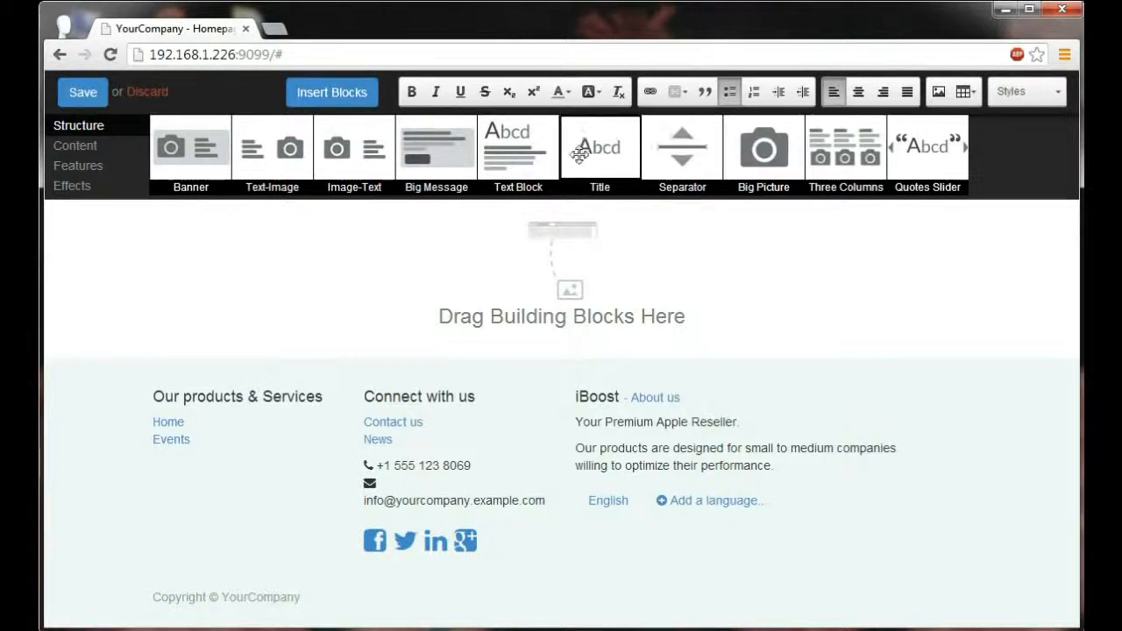
pyautogui.click(82, 149)
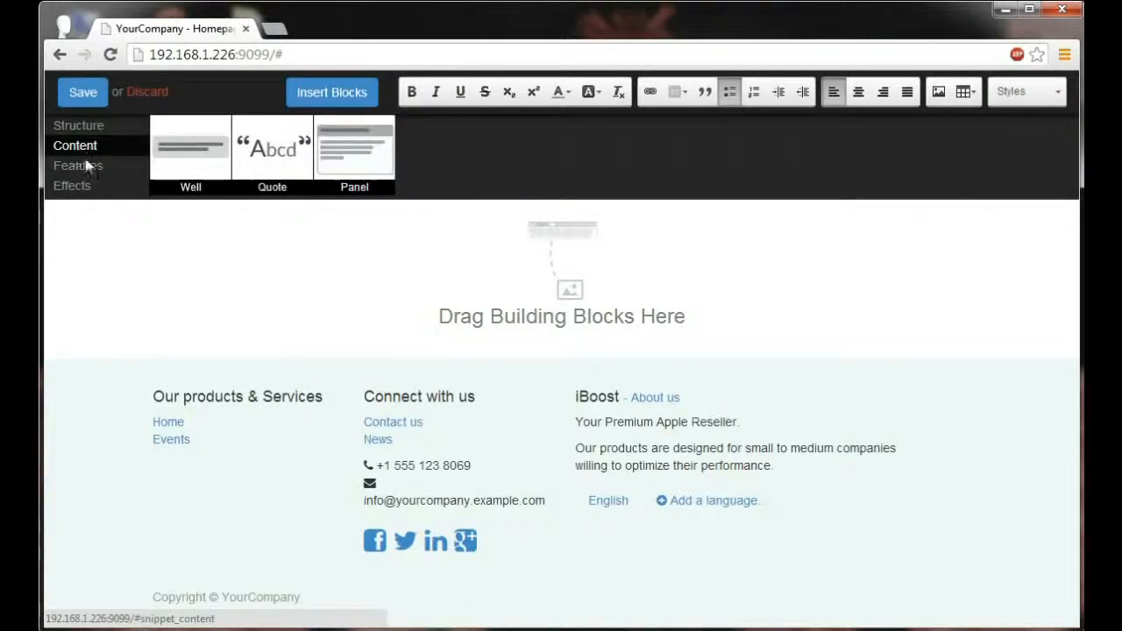
pyautogui.click(88, 168)
pyautogui.click(75, 189)
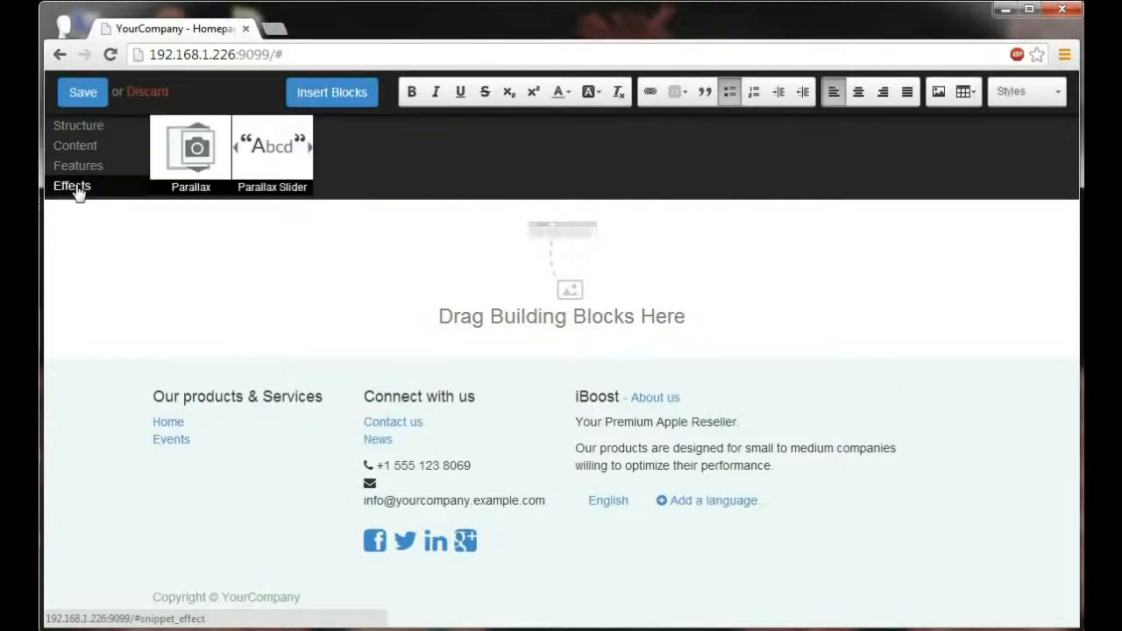
pyautogui.click(82, 131)
pyautogui.moveTo(175, 148); pyautogui.dragTo(208, 276)
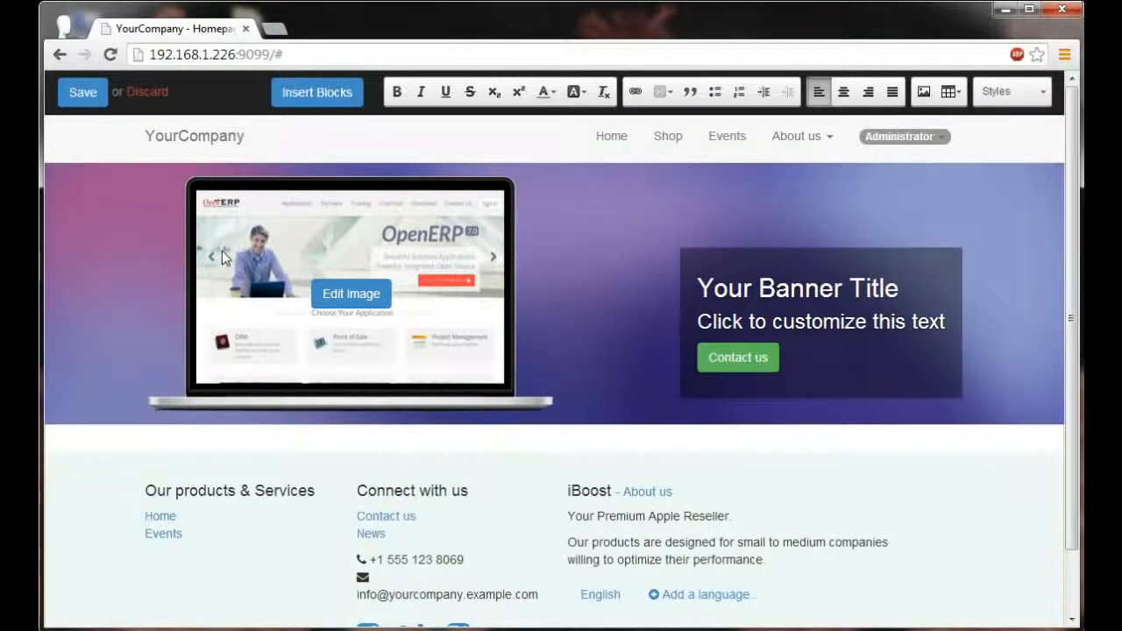
# Step: Replace the banner's laptop image with the existing picture of the two iPads
pyautogui.click(322, 293)
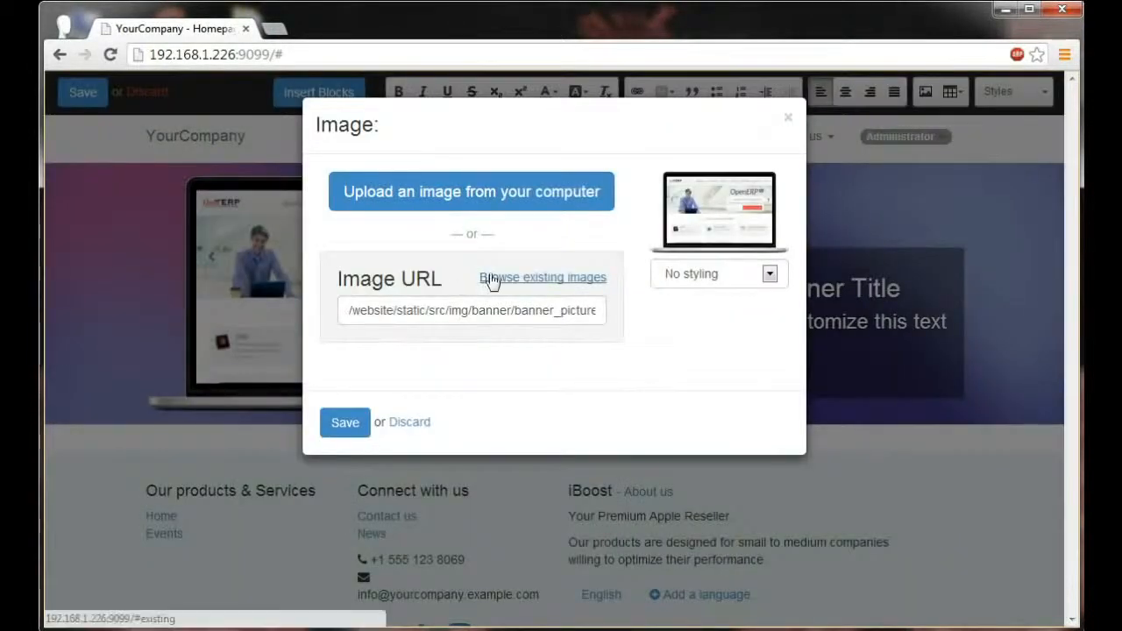
pyautogui.click(491, 277)
pyautogui.click(640, 347)
pyautogui.click(328, 423)
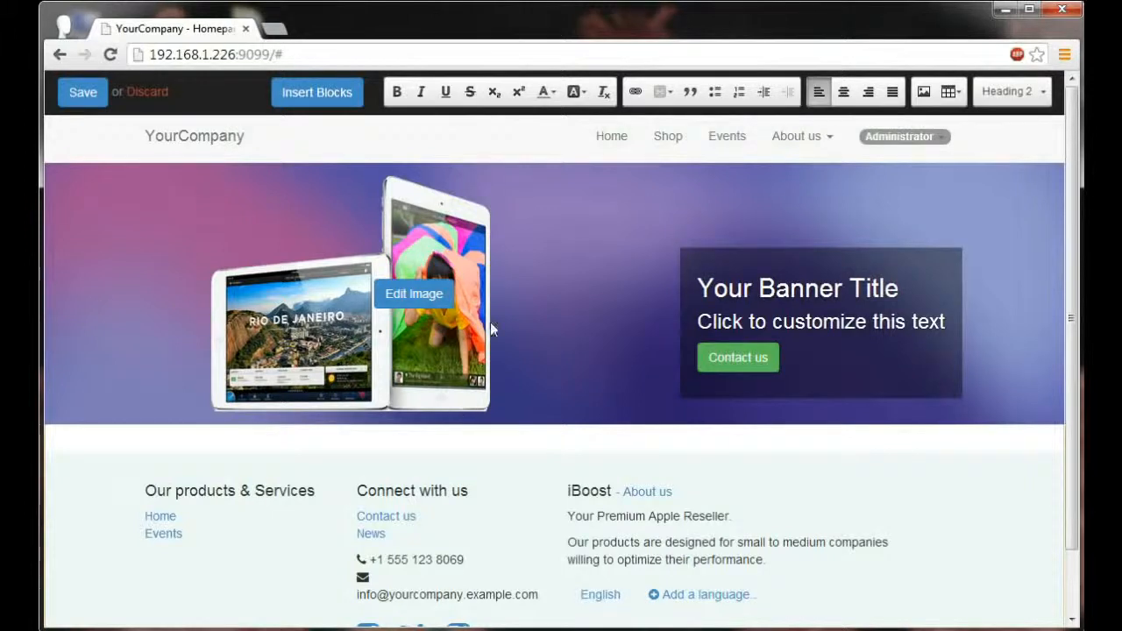
# Step: Change the banner's background to Orange Red from the Various group
pyautogui.click(510, 167)
pyautogui.moveTo(519, 205)
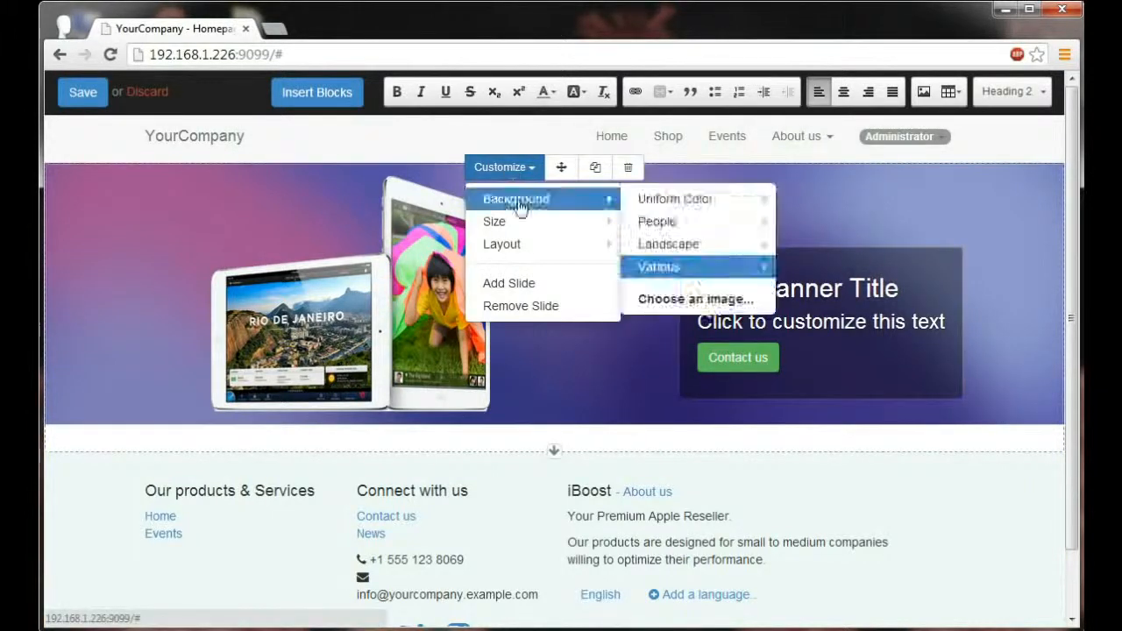
pyautogui.moveTo(691, 274)
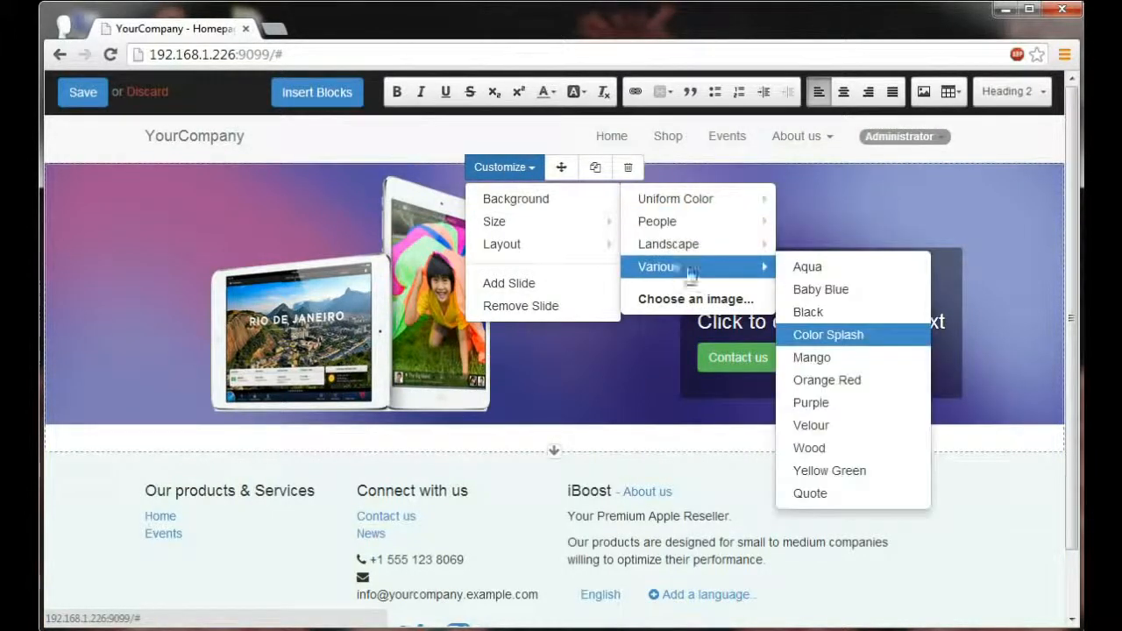
pyautogui.click(838, 359)
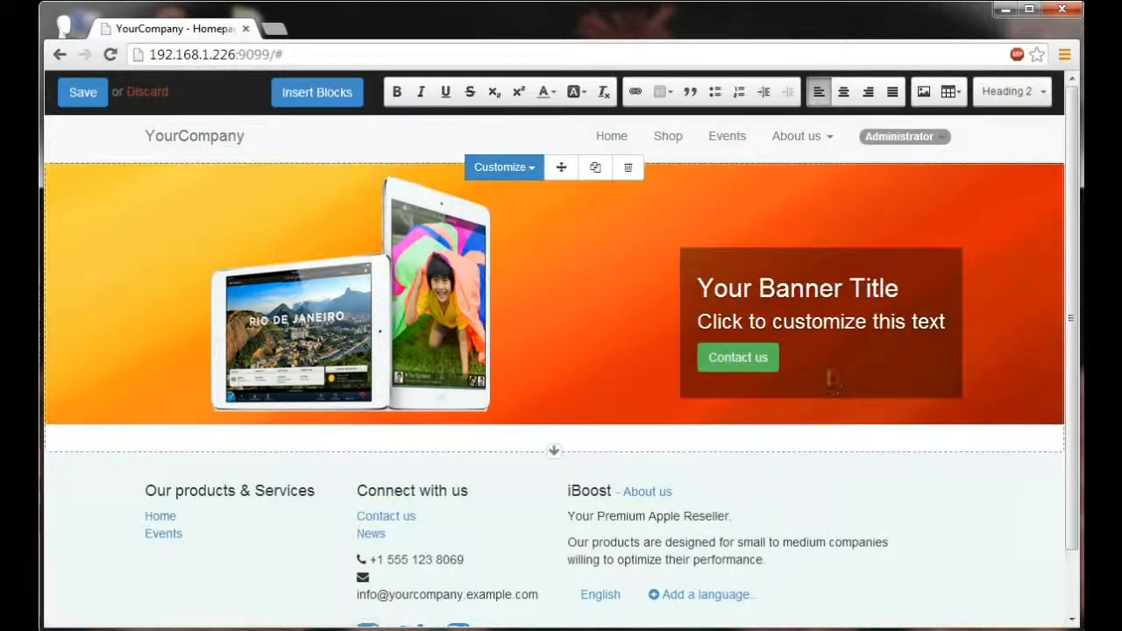
# Step: Replace the banner's subtitle text with "Buy an iPad Get 1 Free"
pyautogui.tripleClick(798, 332)
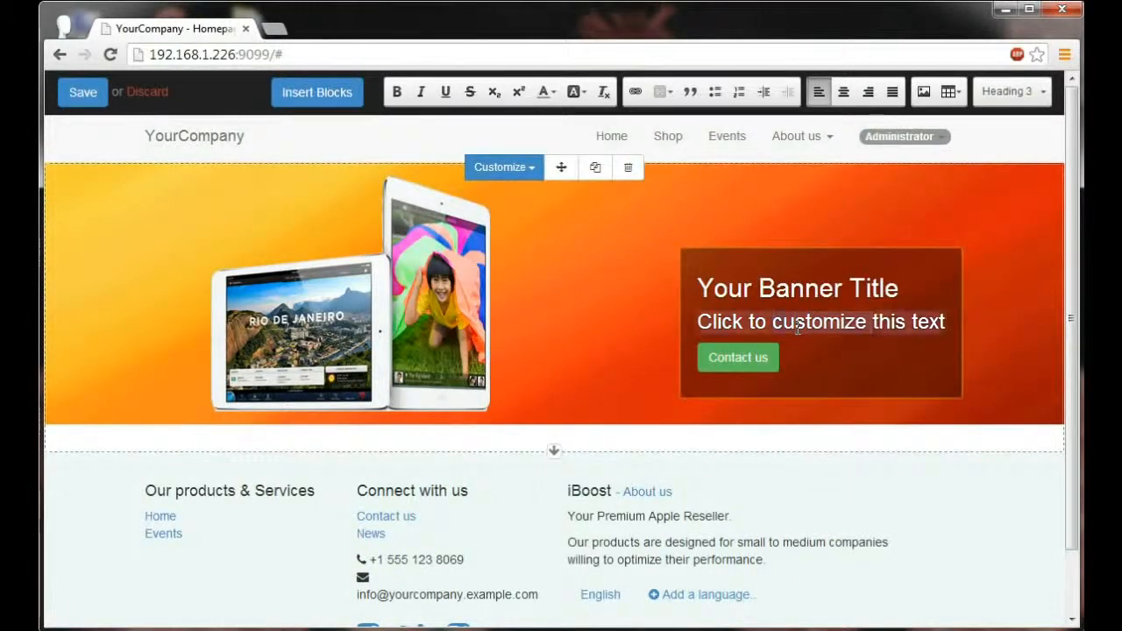
pyautogui.press('BackSpace')
pyautogui.write('Buy an iPad Get 1 Free')
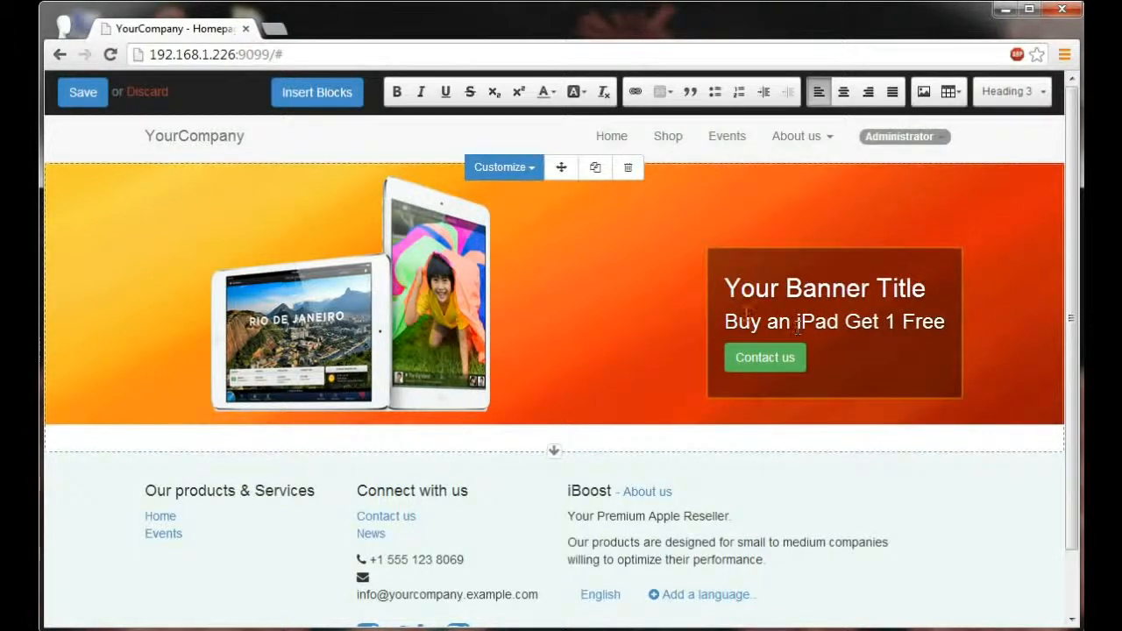
# Step: Replace the banner's title with "Black Friday Everyday!"
pyautogui.doubleClick(767, 296)
pyautogui.press('BackSpace')
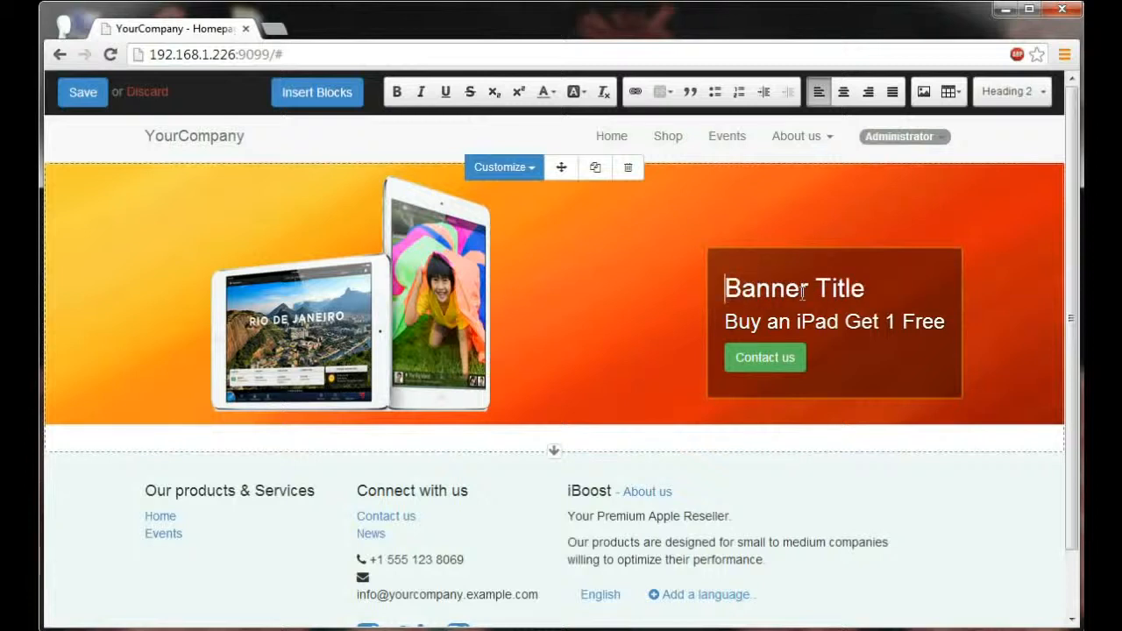
pyautogui.write('Black Frid')
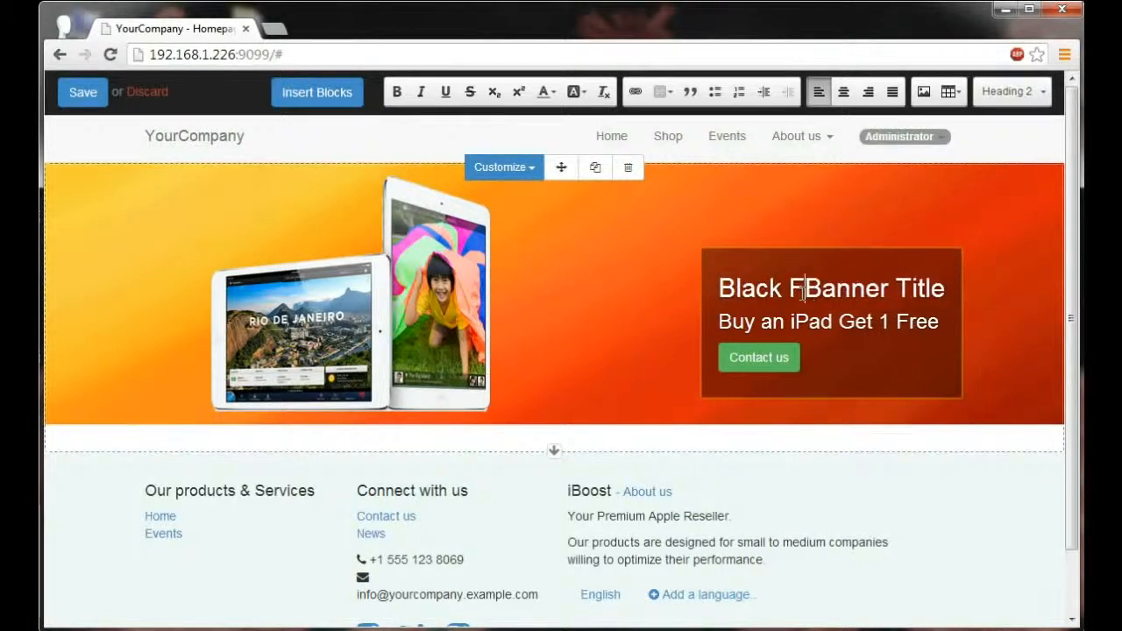
pyautogui.write('ay Everyday')
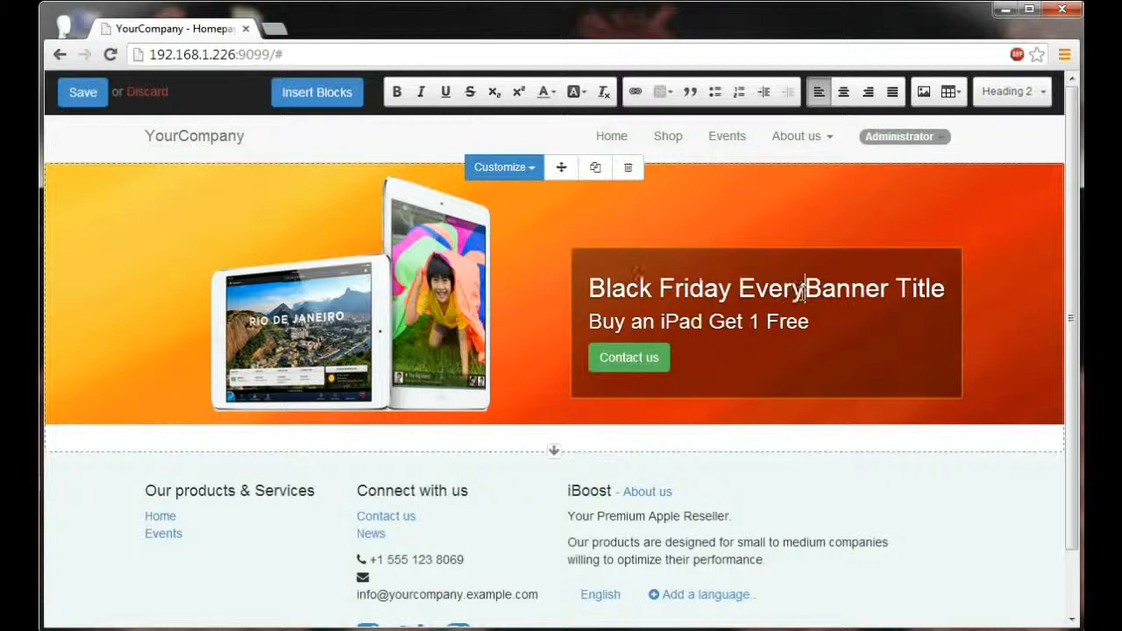
pyautogui.press('Delete')
pyautogui.press('Delete')
pyautogui.press('Delete')
pyautogui.press('Delete')
pyautogui.press('Delete')
pyautogui.press('Delete')
pyautogui.press('Delete')
pyautogui.press('Delete')
pyautogui.press('Delete')
pyautogui.press('Delete')
pyautogui.press('Delete')
pyautogui.press('Delete')
pyautogui.write('!')
pyautogui.click(812, 352)
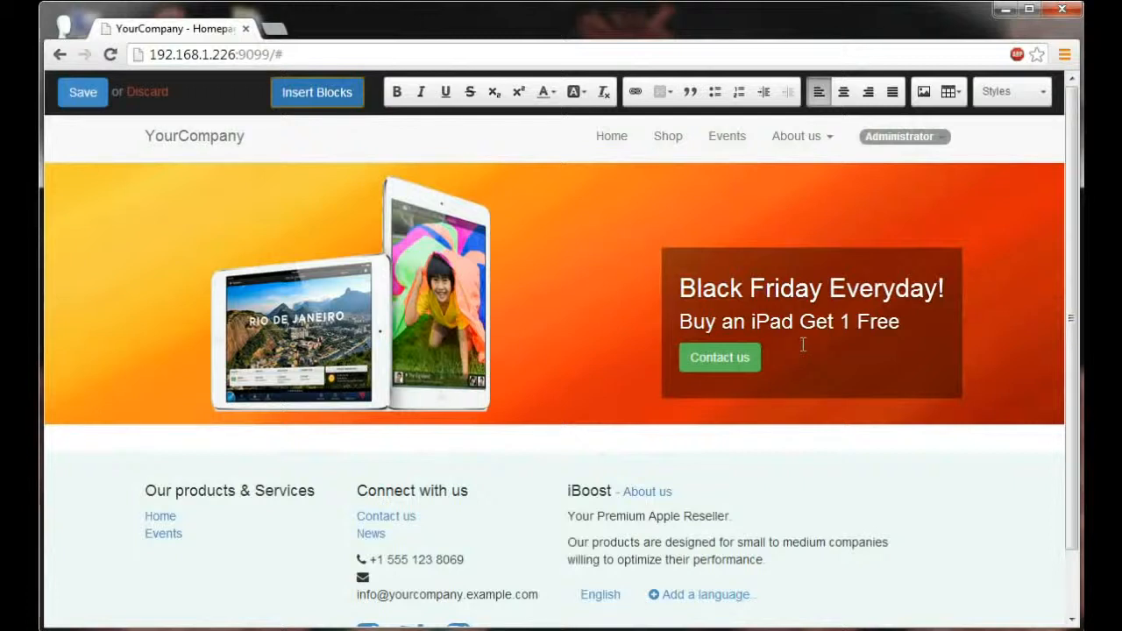
# Step: Insert an Image-Text block below the banner and replace its image with the existing picture of a hand holding a thin tablet
pyautogui.click(311, 94)
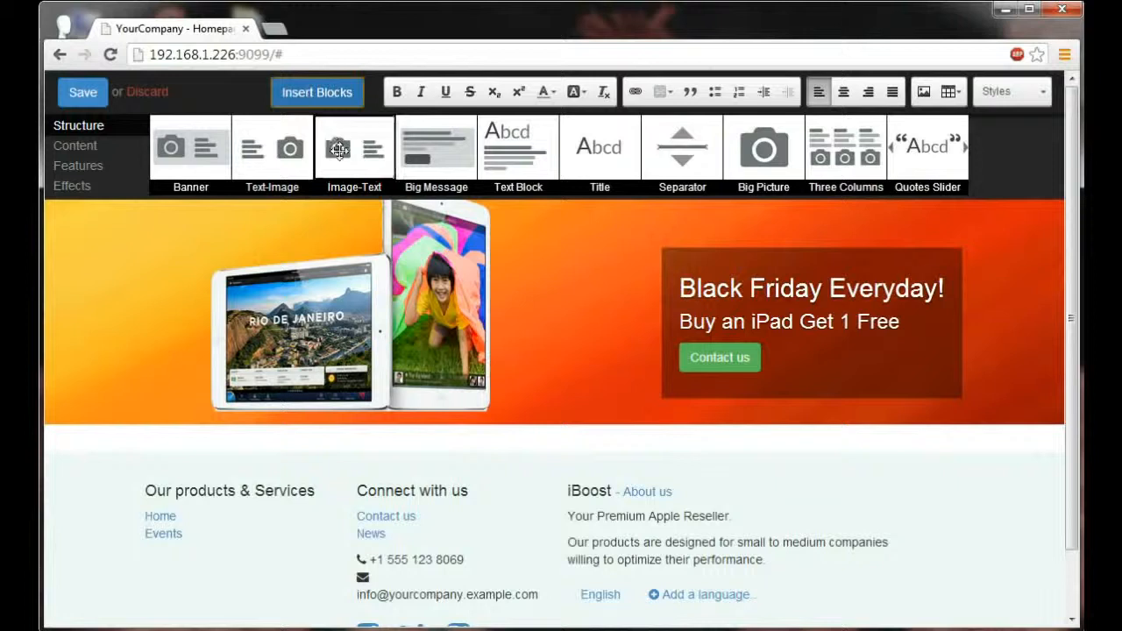
pyautogui.moveTo(345, 166); pyautogui.dragTo(388, 474)
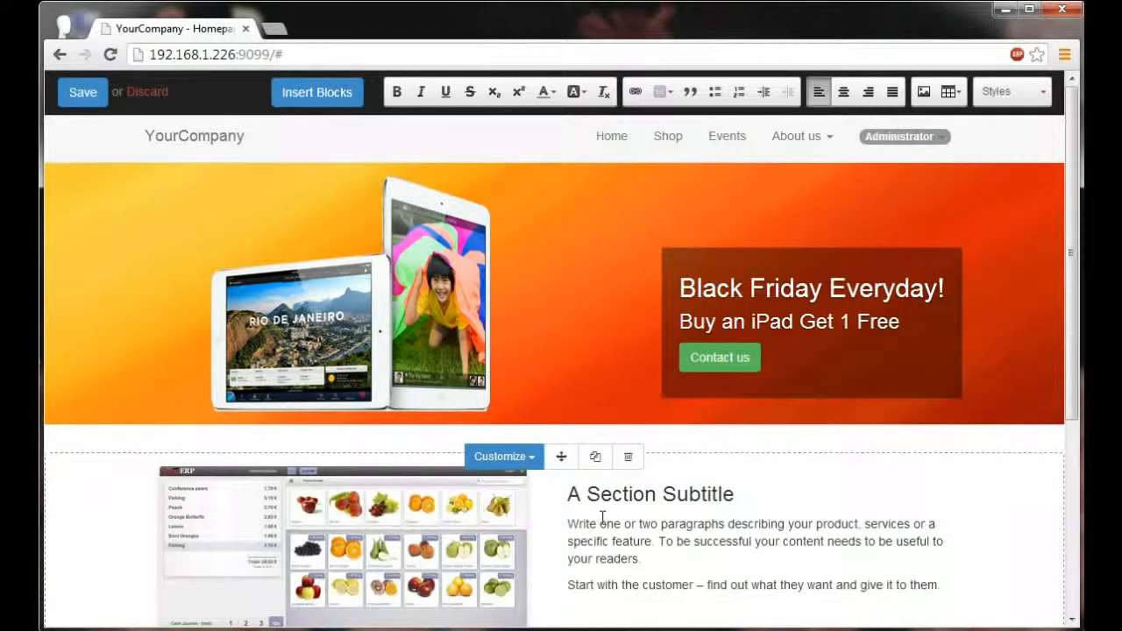
pyautogui.click(361, 575)
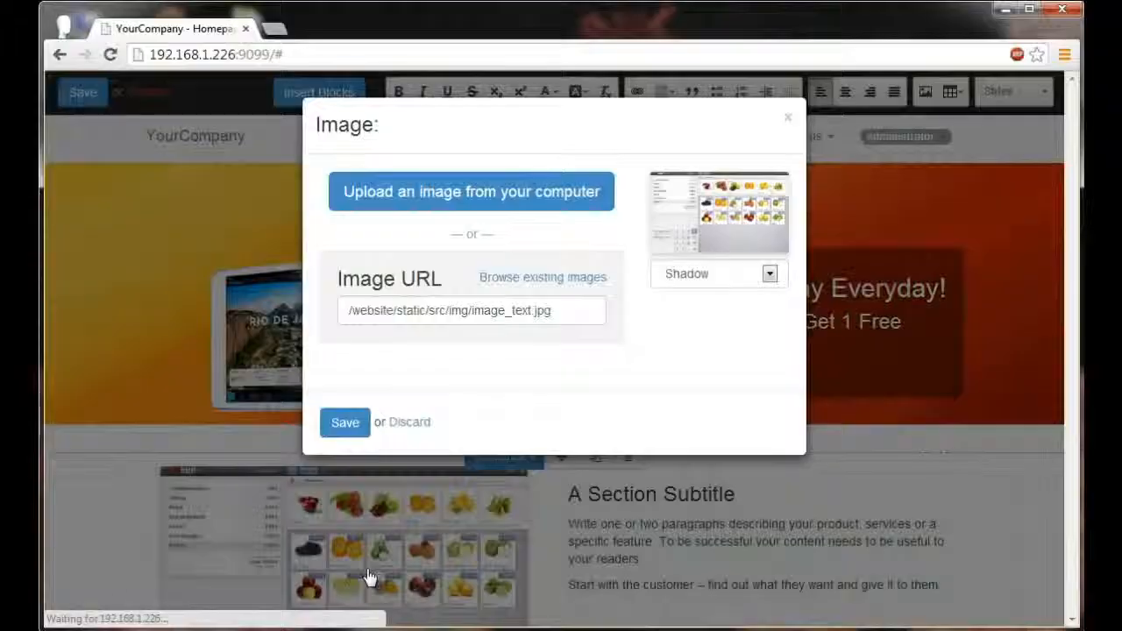
pyautogui.click(529, 278)
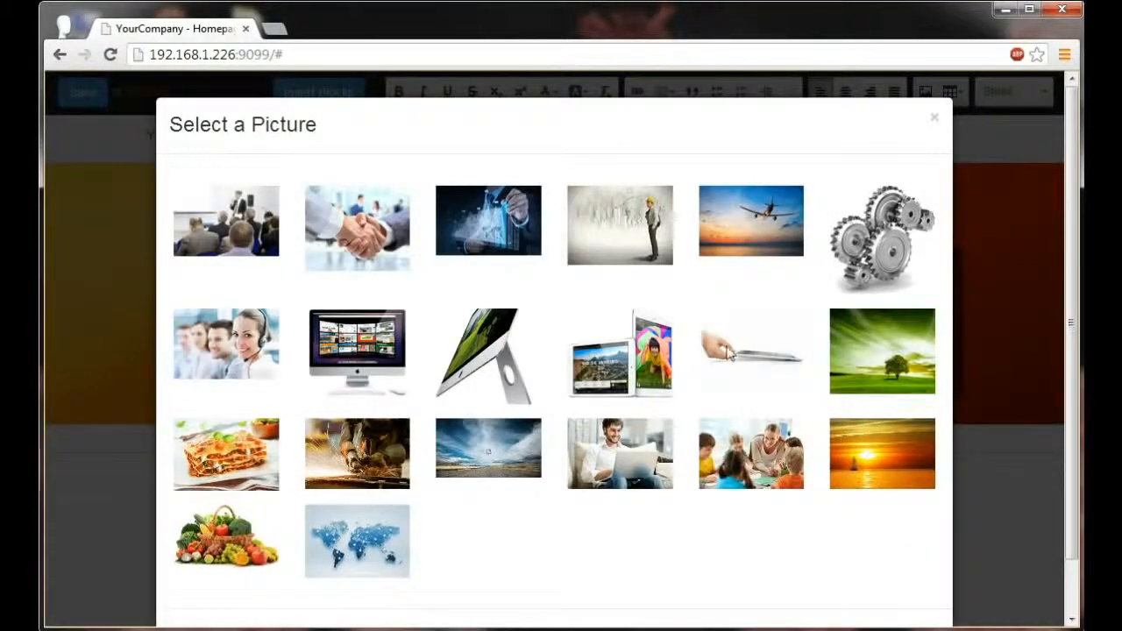
pyautogui.click(733, 353)
pyautogui.click(340, 423)
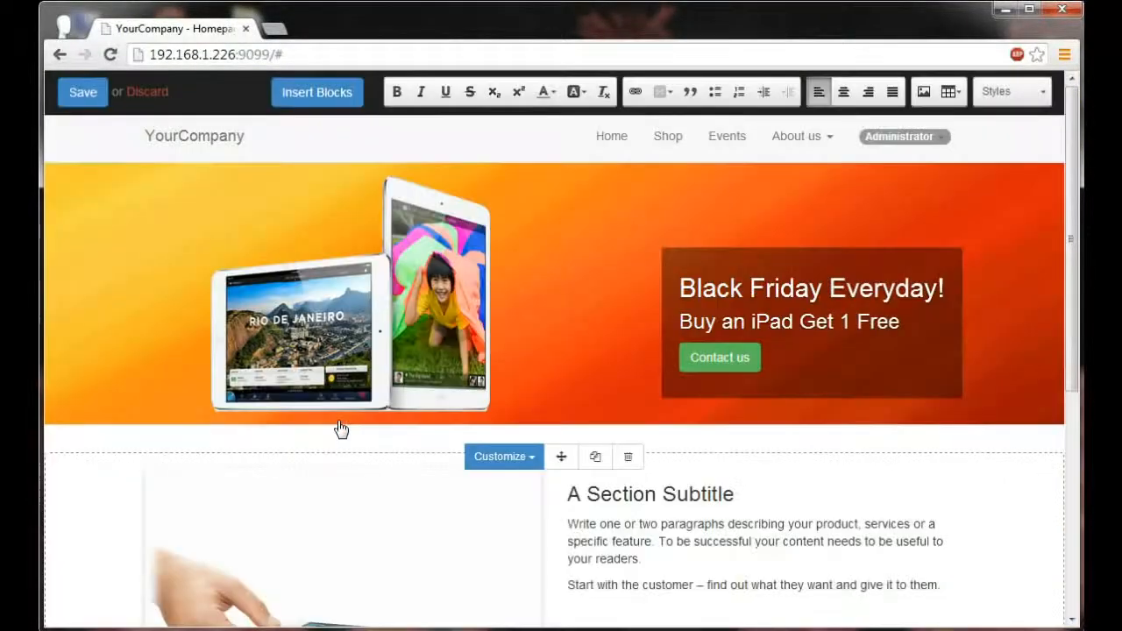
# Step: Delete the Image-Text block's placeholder paragraphs and replace its subtitle with "Want to get thin after Thanksgiving?"
pyautogui.scroll(-1, 388, 471)
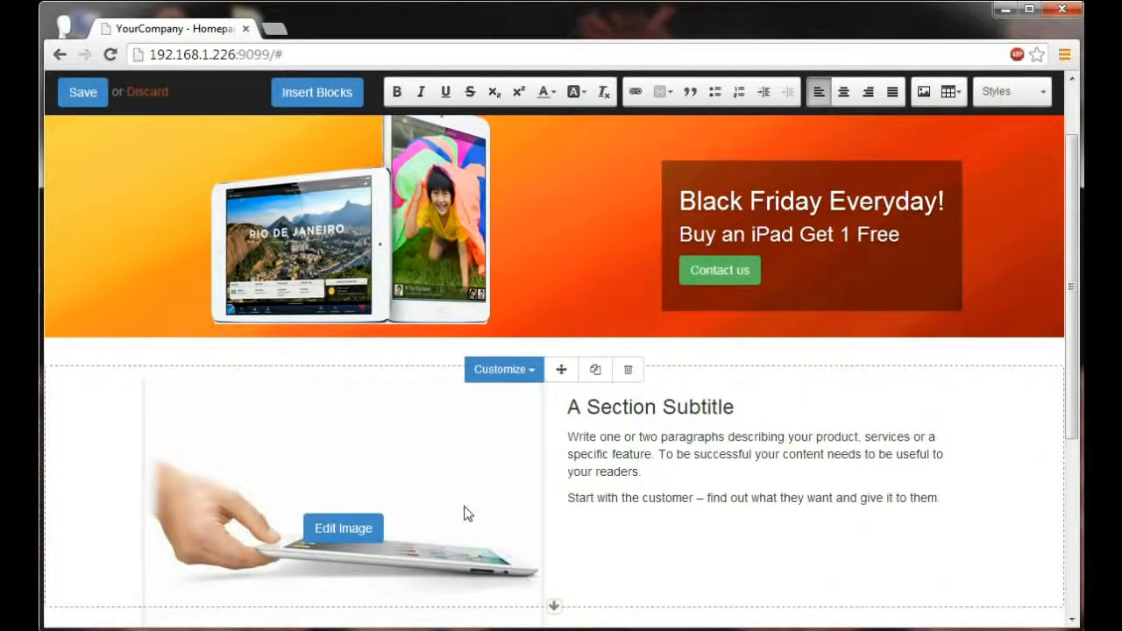
pyautogui.doubleClick(666, 498)
pyautogui.moveTo(946, 498); pyautogui.dragTo(570, 427)
pyautogui.press('Delete')
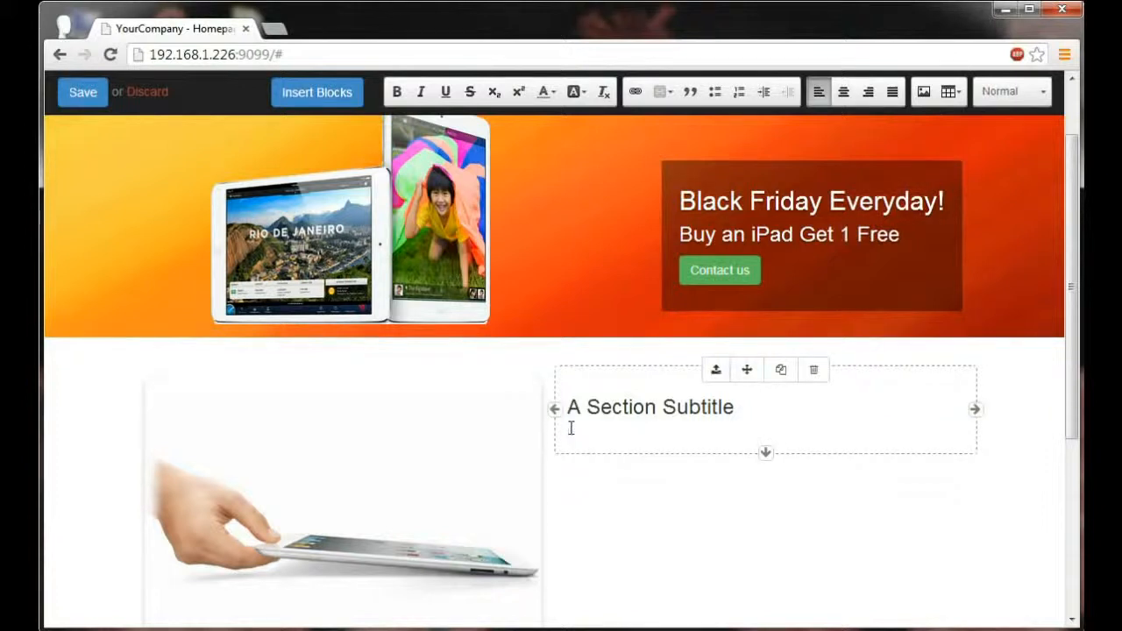
pyautogui.moveTo(734, 408); pyautogui.dragTo(572, 409)
pyautogui.write('Want to get thin ')
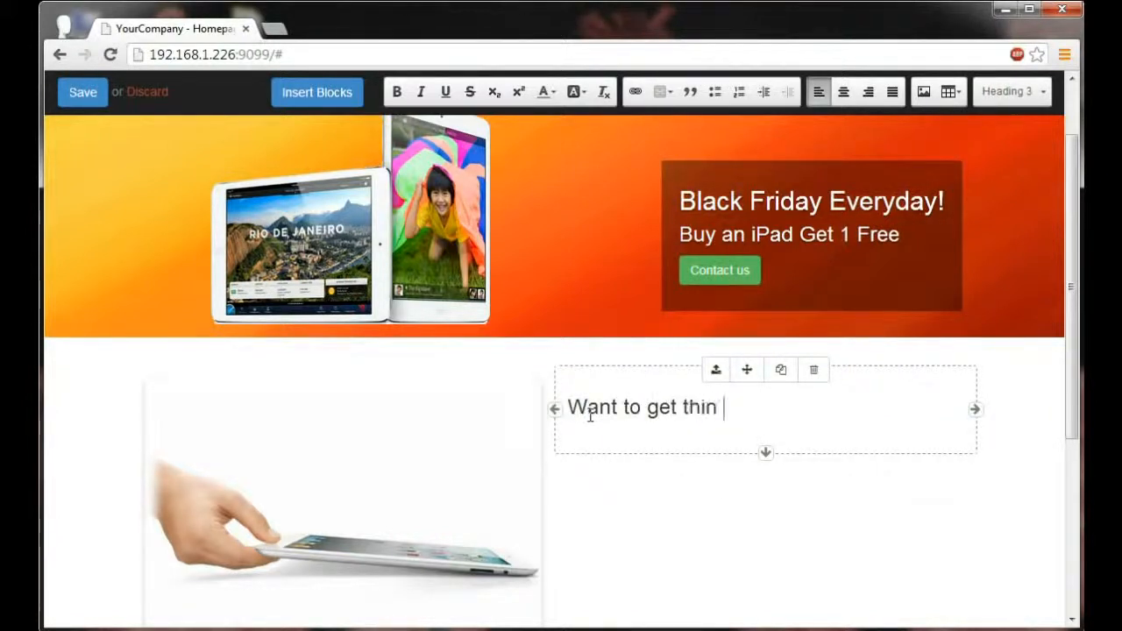
pyautogui.write('after Thanksgiving?')
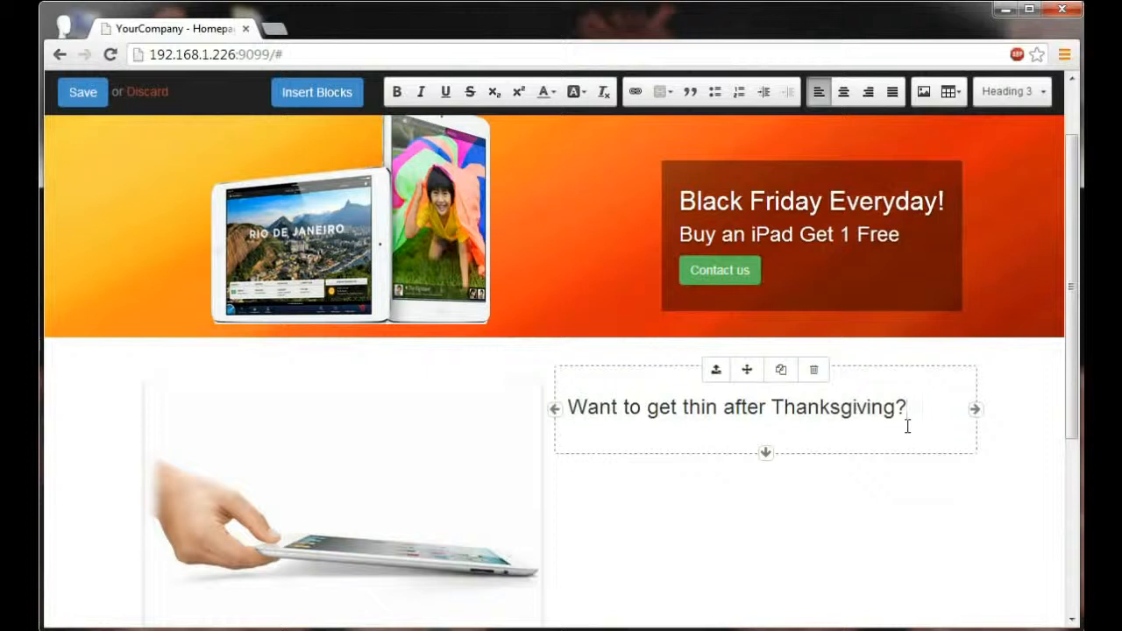
# Step: Move the tablet image column to the right of the Thanksgiving text and reduce the column's bottom spacing
pyautogui.click(373, 456)
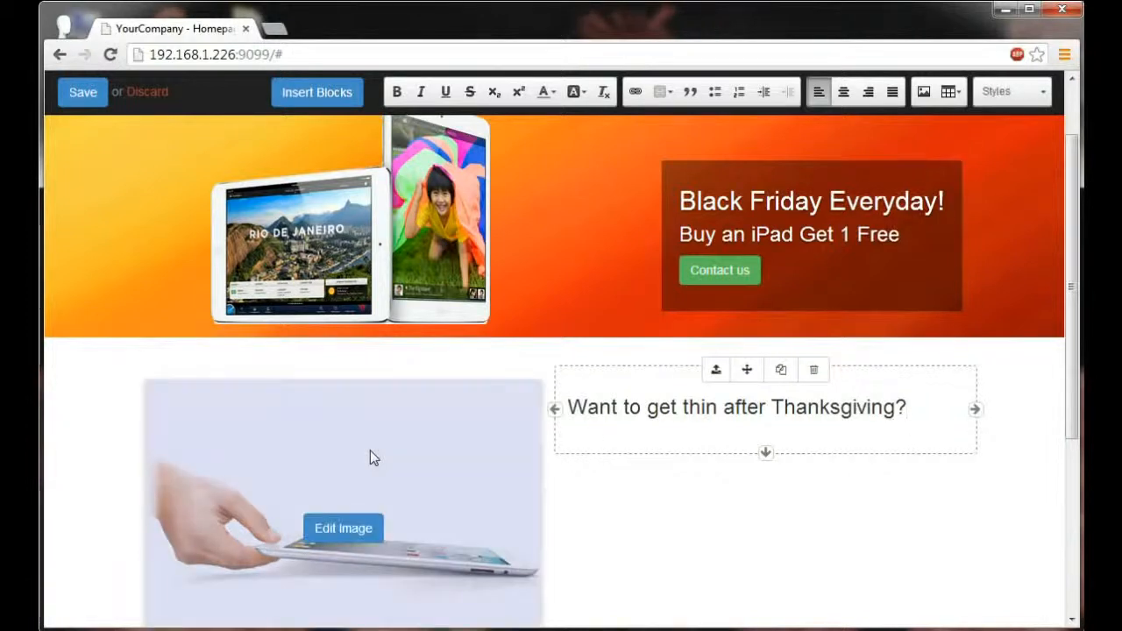
pyautogui.moveTo(323, 372); pyautogui.dragTo(570, 389)
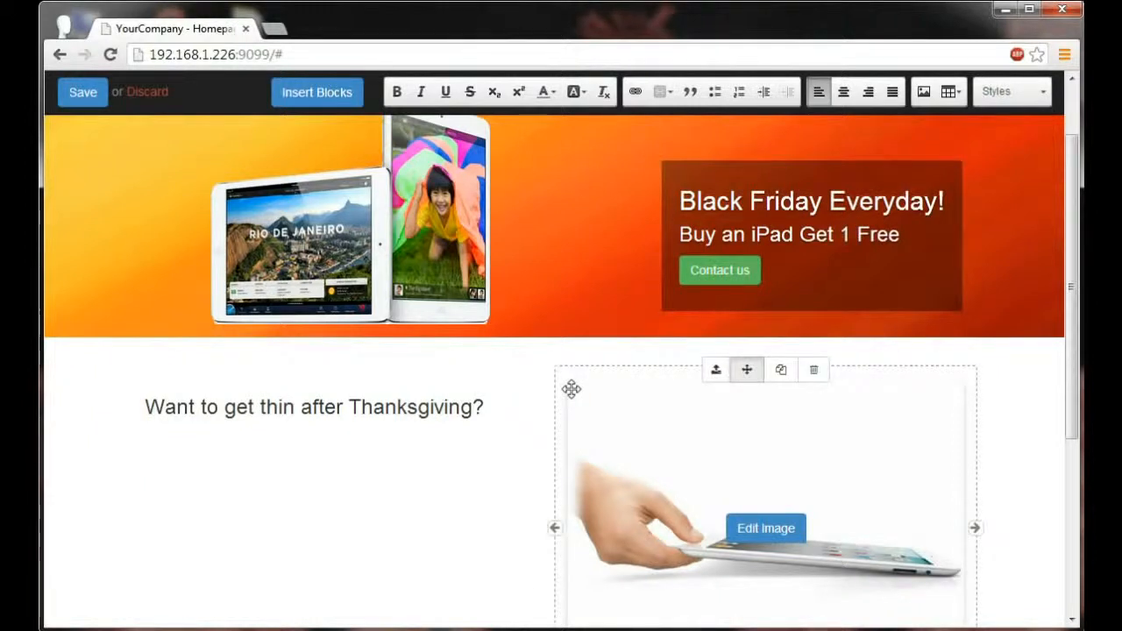
pyautogui.scroll(-2, 751, 430)
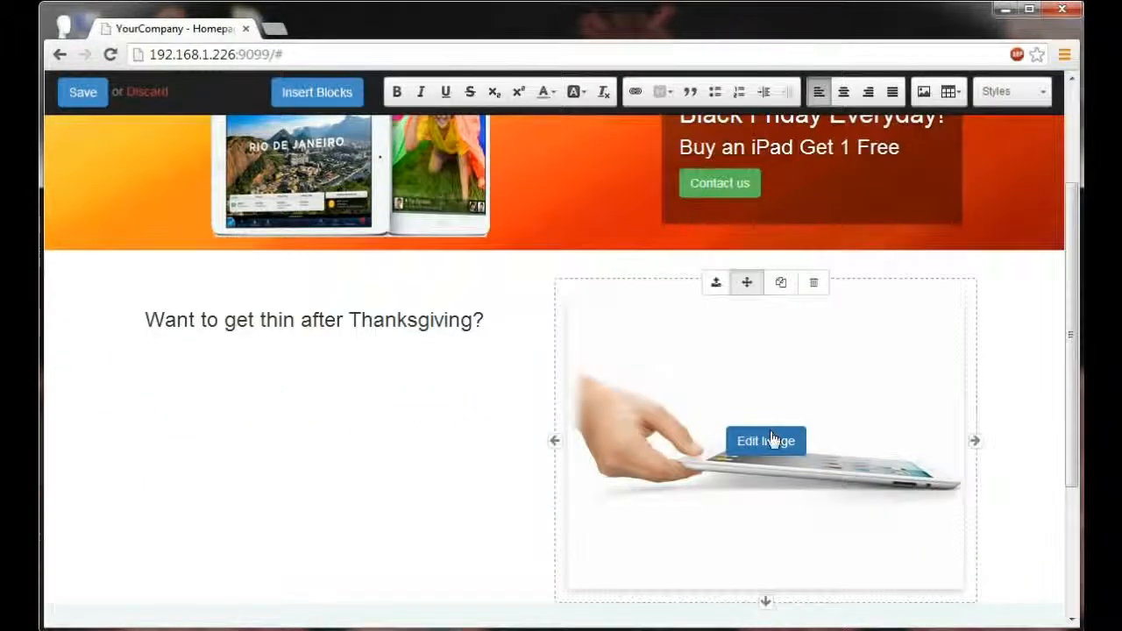
pyautogui.moveTo(766, 513); pyautogui.dragTo(766, 501)
pyautogui.moveTo(766, 441)
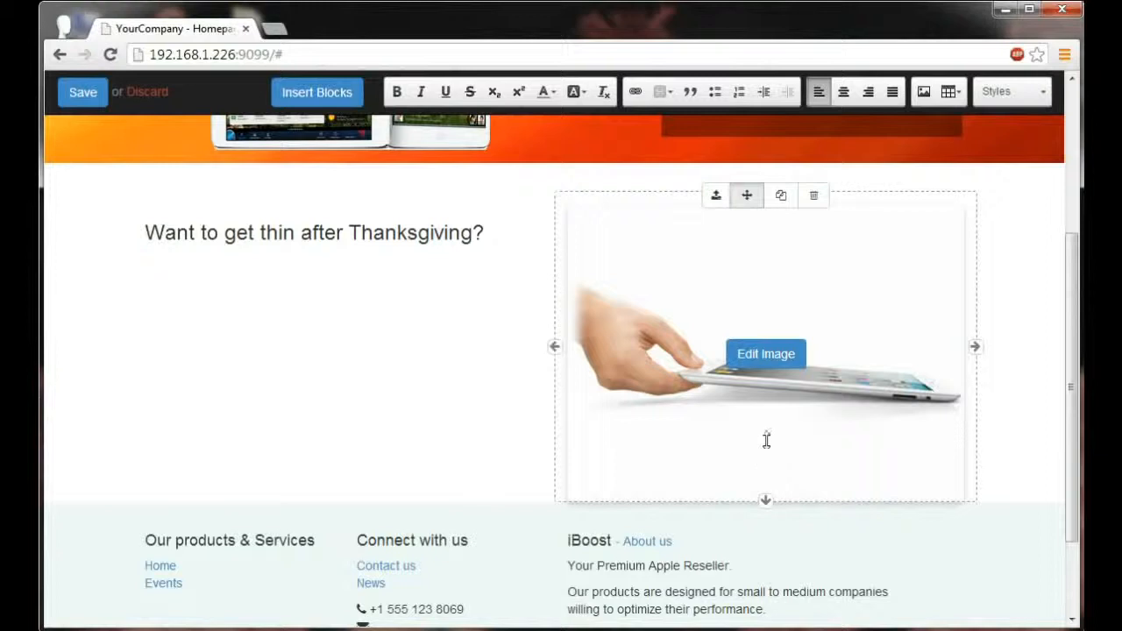
# Step: Narrow the tablet image column and the Thanksgiving text column to a third of the content width each
pyautogui.moveTo(976, 345); pyautogui.dragTo(796, 343)
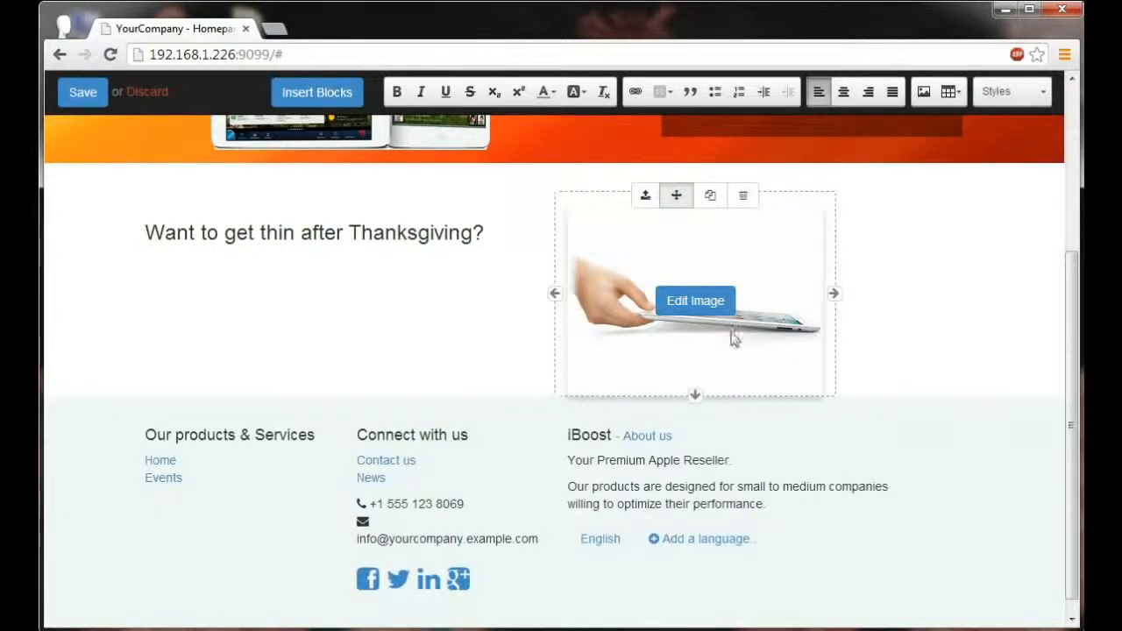
pyautogui.click(374, 230)
pyautogui.moveTo(553, 234); pyautogui.dragTo(391, 238)
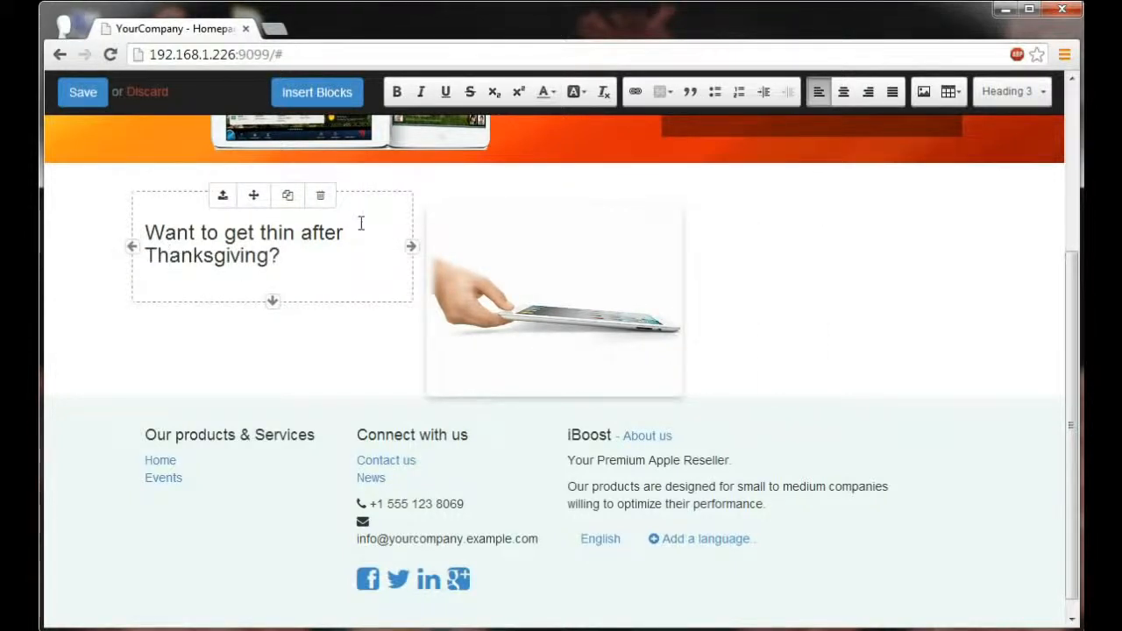
# Step: Duplicate the Thanksgiving text column and move the copy to the right of the tablet image
pyautogui.click(287, 194)
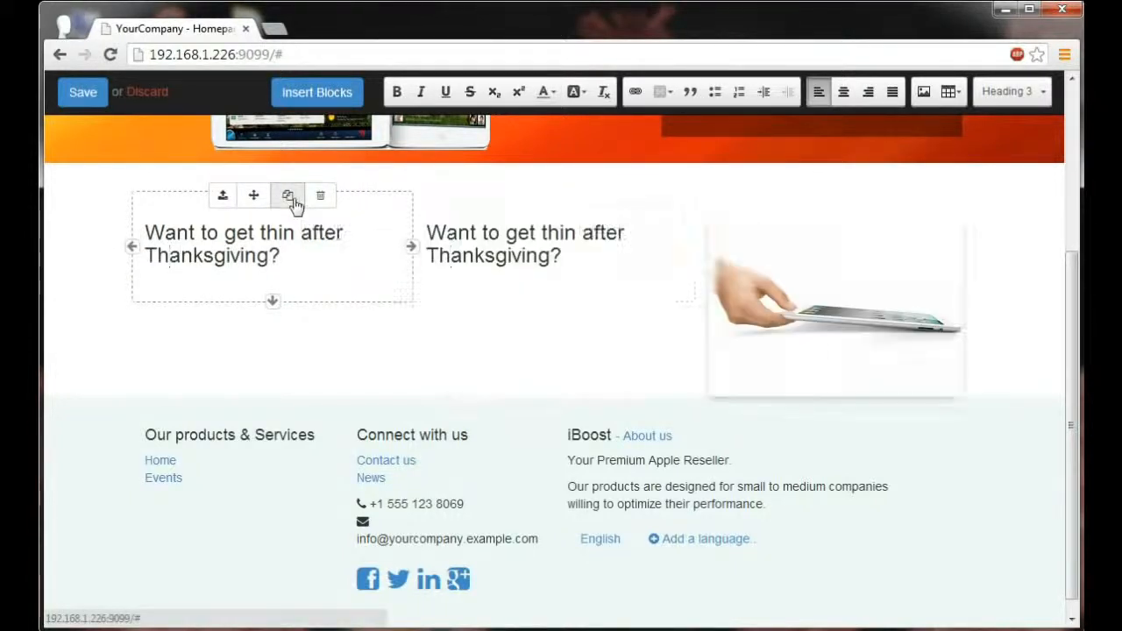
pyautogui.click(517, 234)
pyautogui.moveTo(533, 195); pyautogui.dragTo(691, 222)
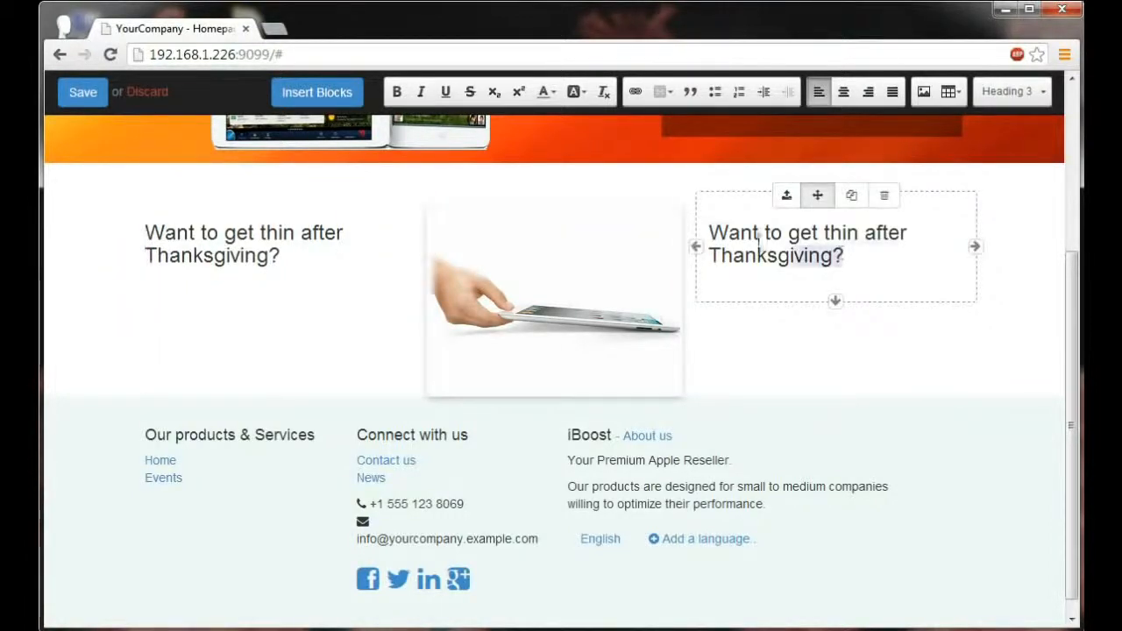
# Step: Replace the copied column's text with "Get ultra thin with iPads!" and slightly increase the section's bottom spacing
pyautogui.moveTo(841, 258); pyautogui.dragTo(713, 233)
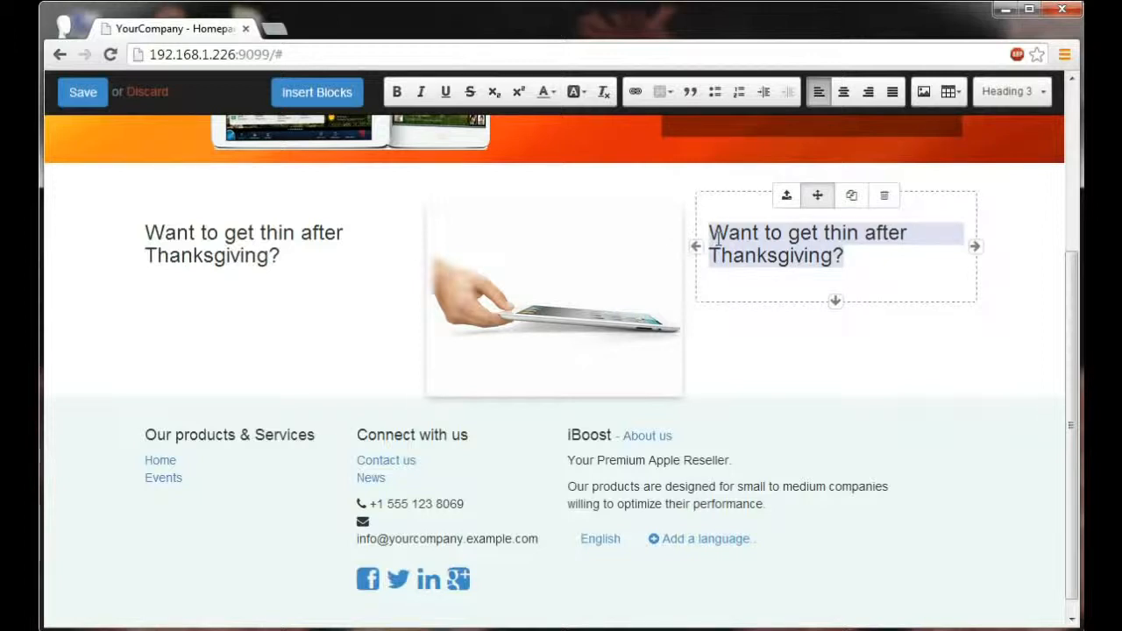
pyautogui.press('BackSpace')
pyautogui.write('Get ultra thin ')
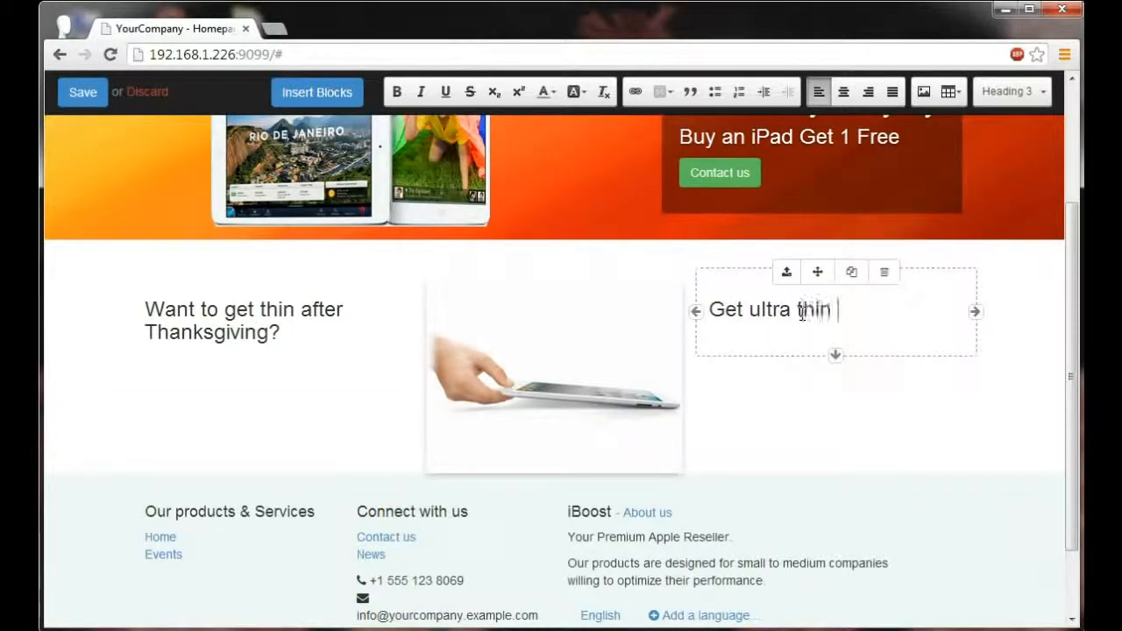
pyautogui.write('with iPads!')
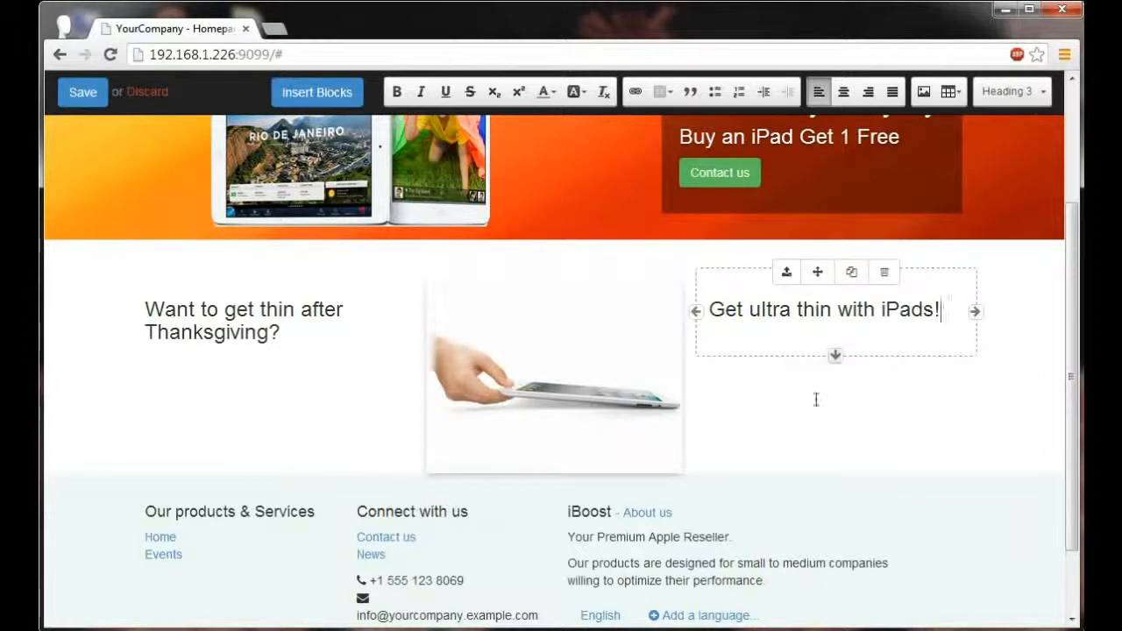
pyautogui.press('Return')
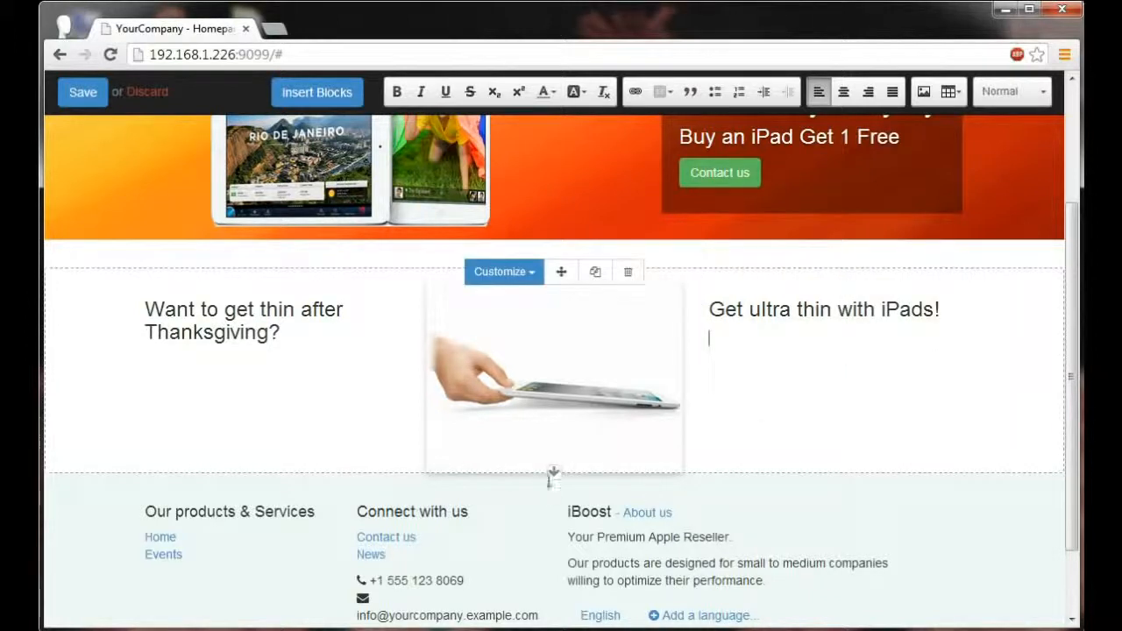
pyautogui.moveTo(554, 472); pyautogui.dragTo(554, 488)
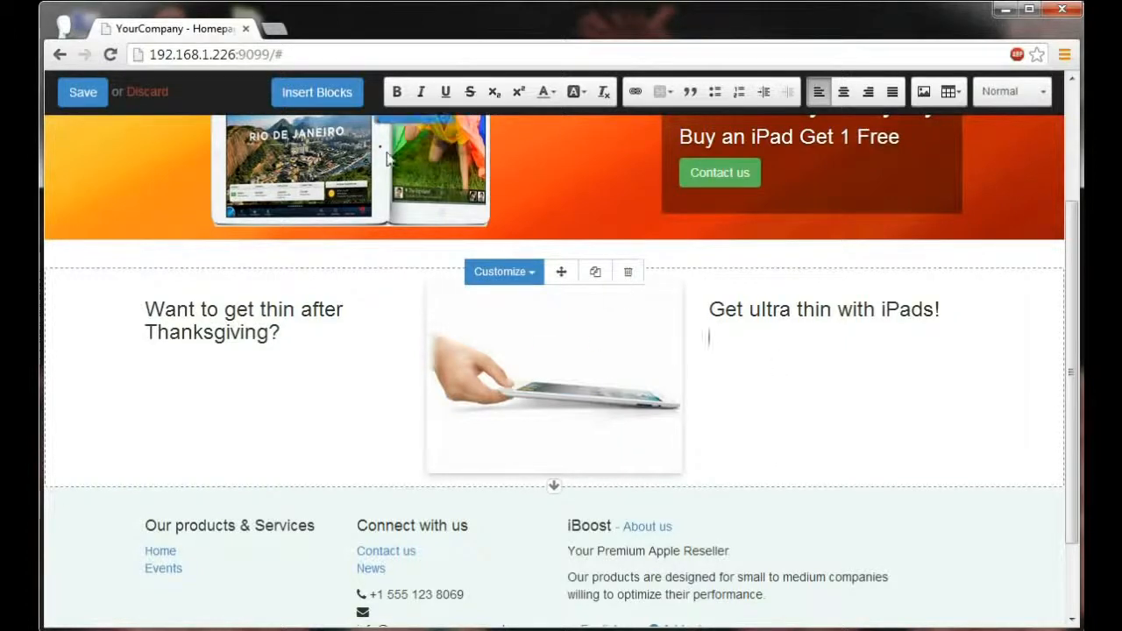
# Step: Insert a Parallax effect block between the tablet section and the footer
pyautogui.click(326, 101)
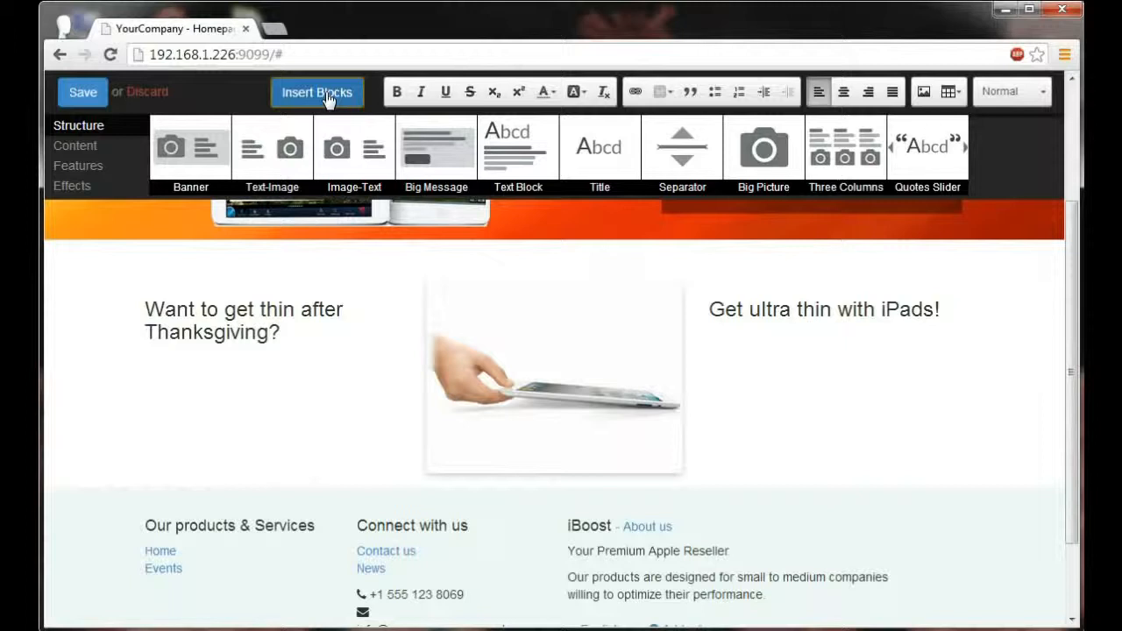
pyautogui.click(83, 192)
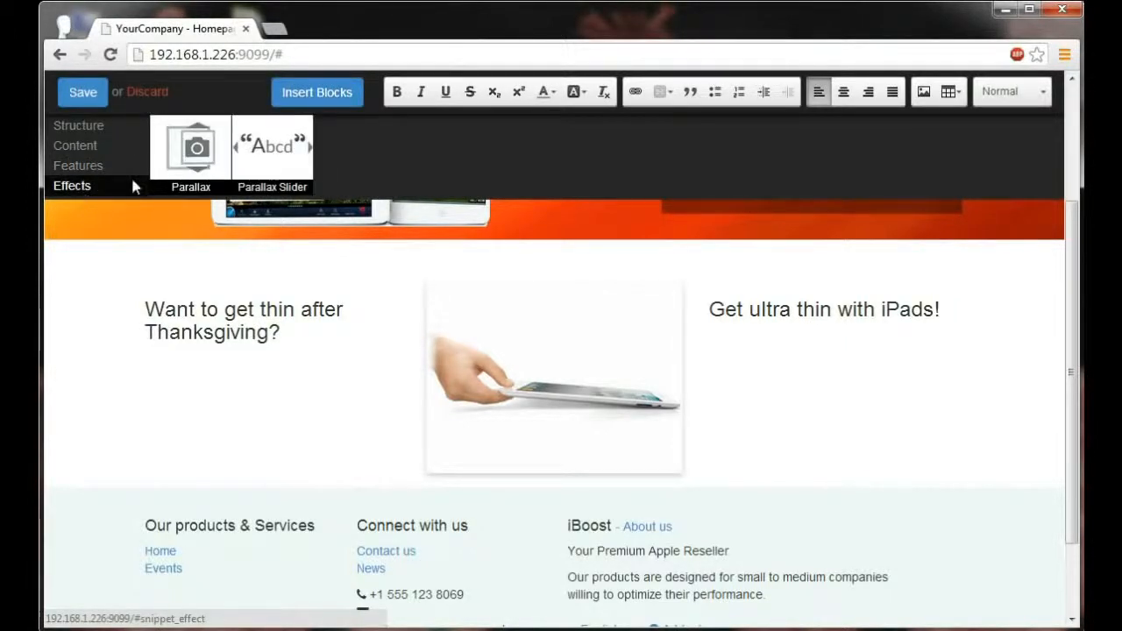
pyautogui.moveTo(191, 149); pyautogui.dragTo(251, 524)
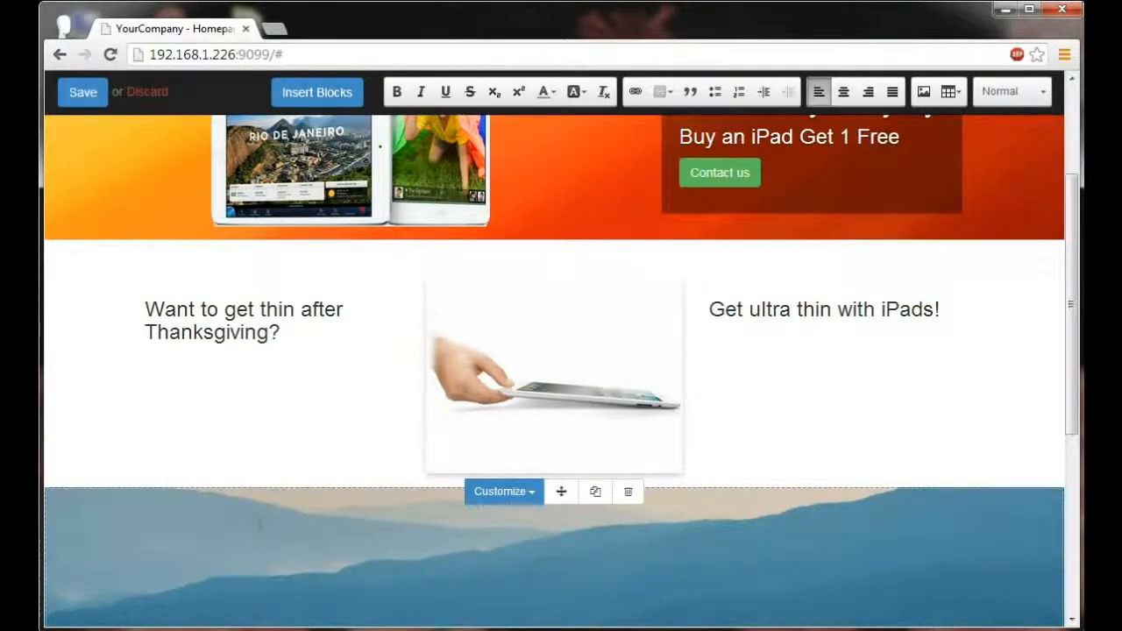
pyautogui.scroll(-3, 259, 525)
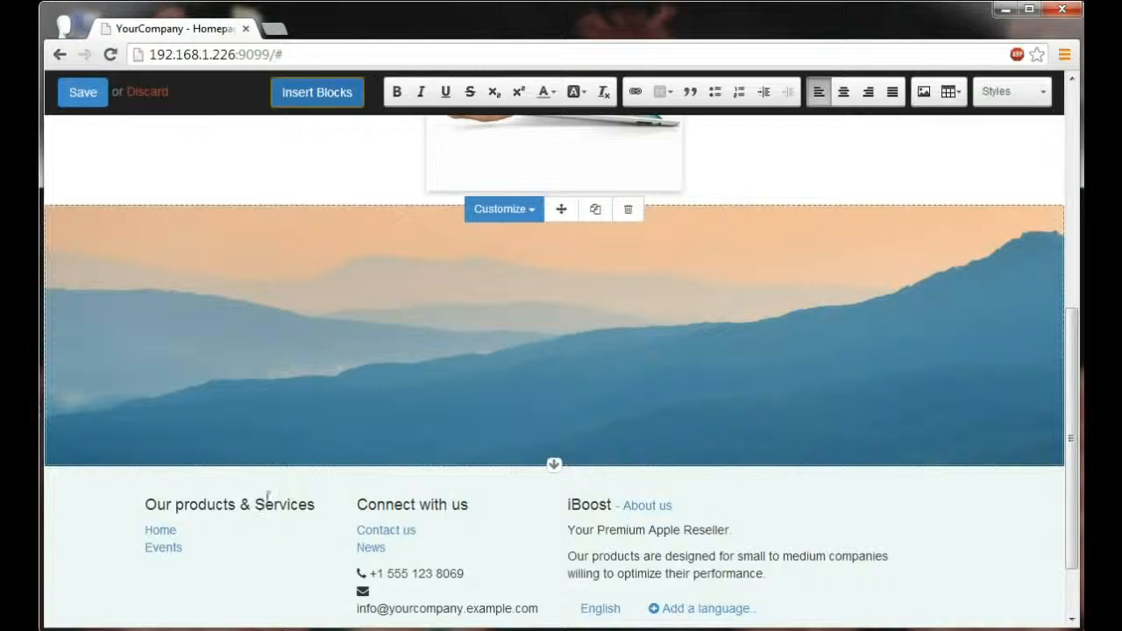
pyautogui.scroll(1, 268, 497)
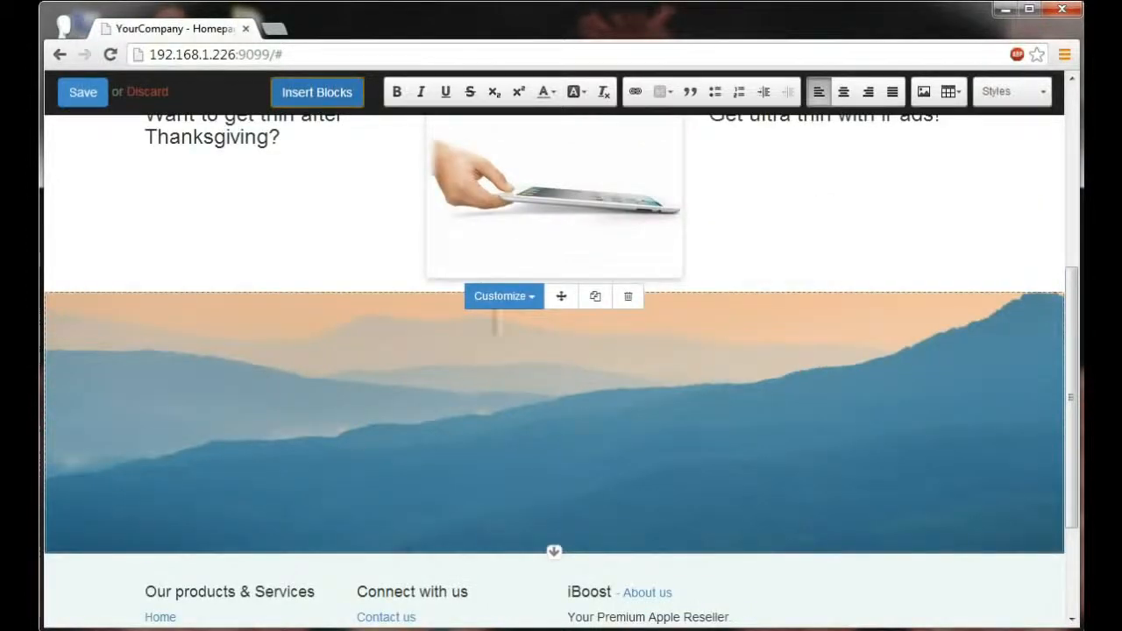
# Step: Set the Parallax block's background to the existing picture of a cloudy sky over a road with an Apple logo
pyautogui.click(502, 305)
pyautogui.moveTo(519, 351)
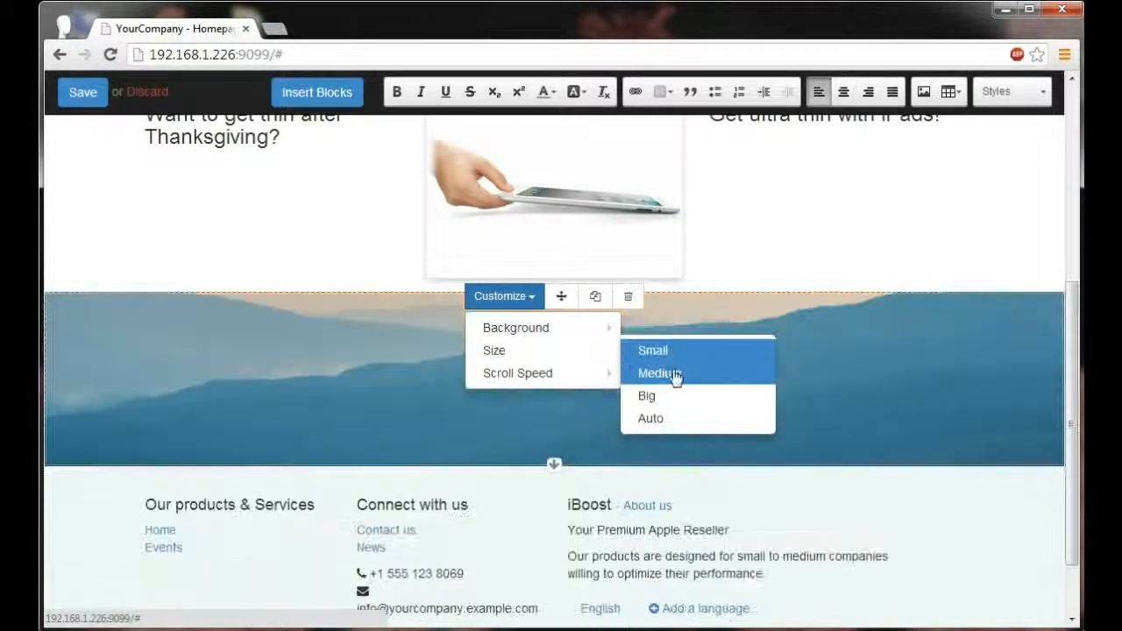
pyautogui.moveTo(518, 328)
pyautogui.click(688, 427)
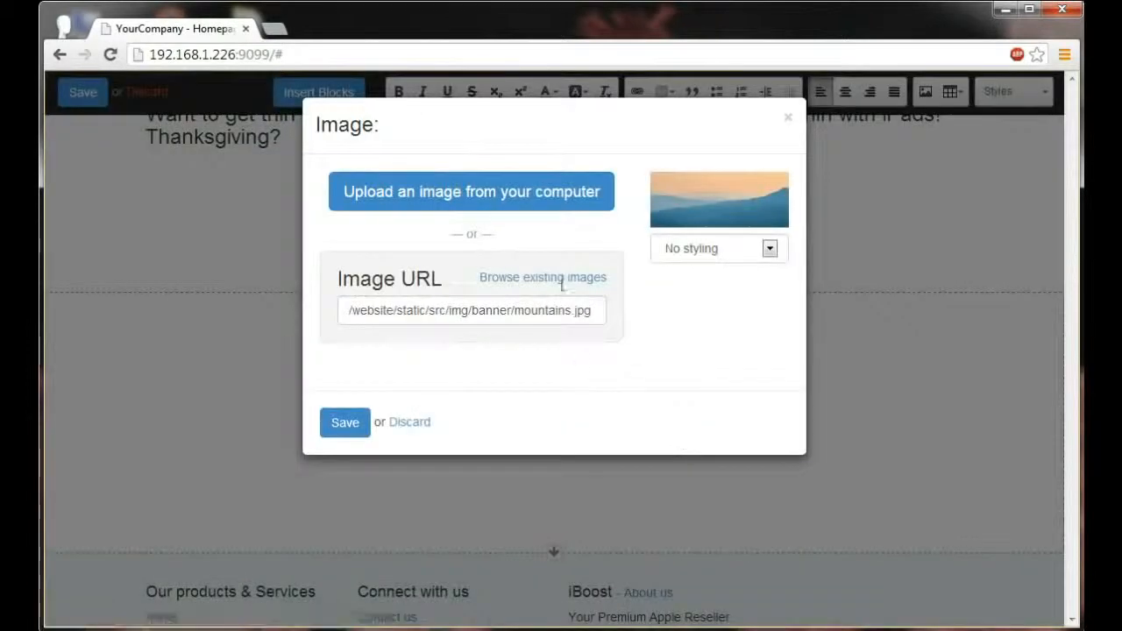
pyautogui.click(558, 288)
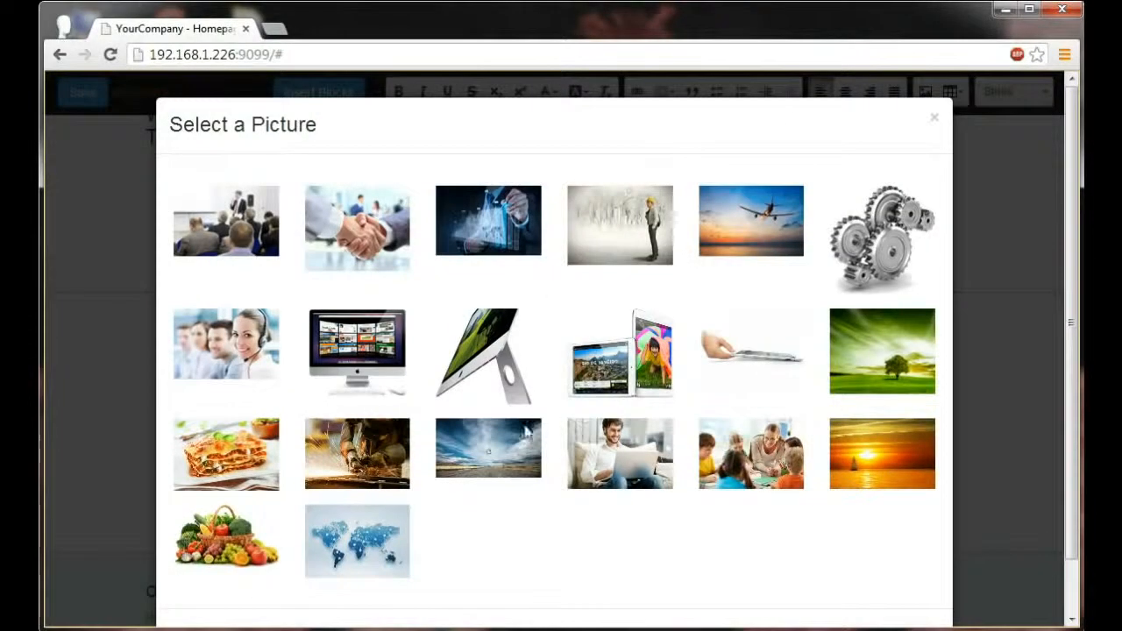
pyautogui.click(509, 444)
pyautogui.click(337, 428)
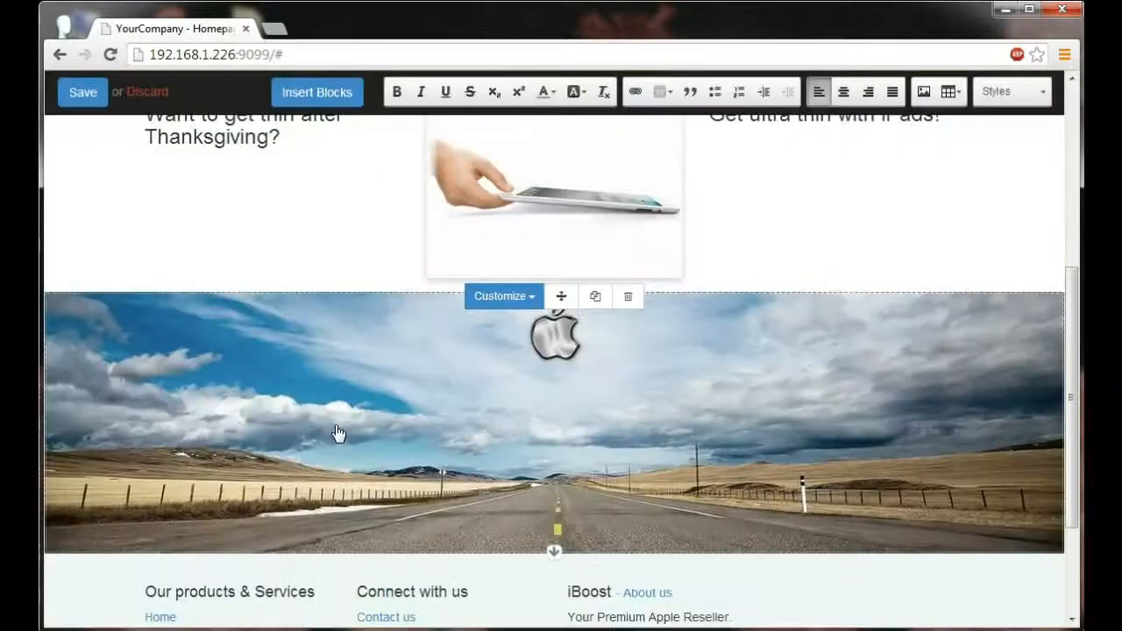
# Step: Set the Parallax block's scroll speed to Slow, check the scrolling effect and save the homepage
pyautogui.click(504, 296)
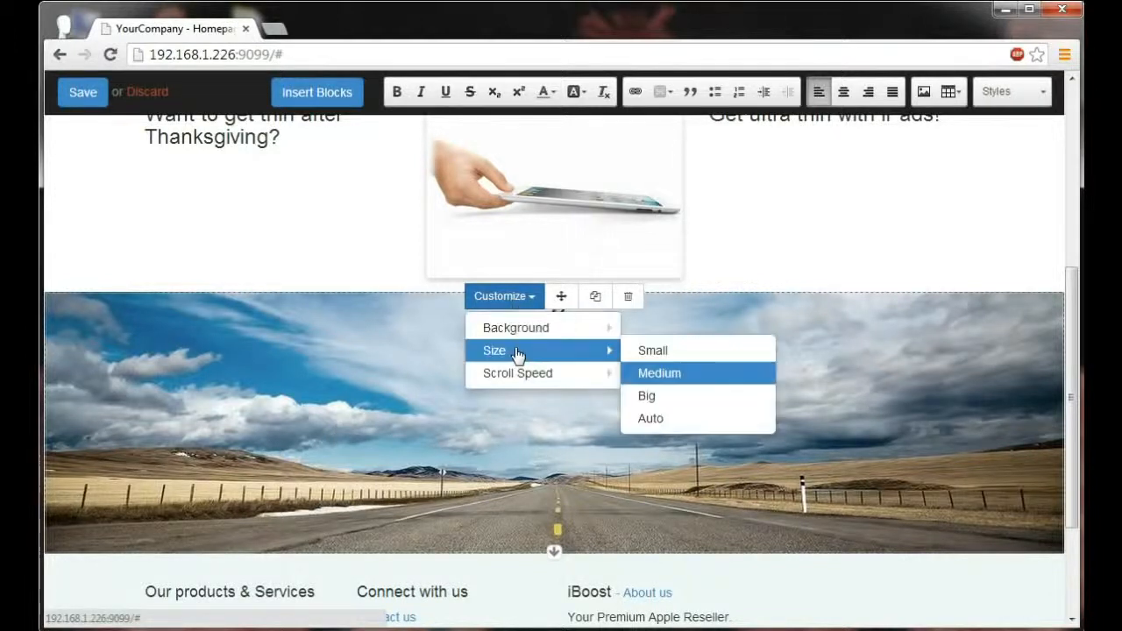
pyautogui.moveTo(551, 375)
pyautogui.click(671, 420)
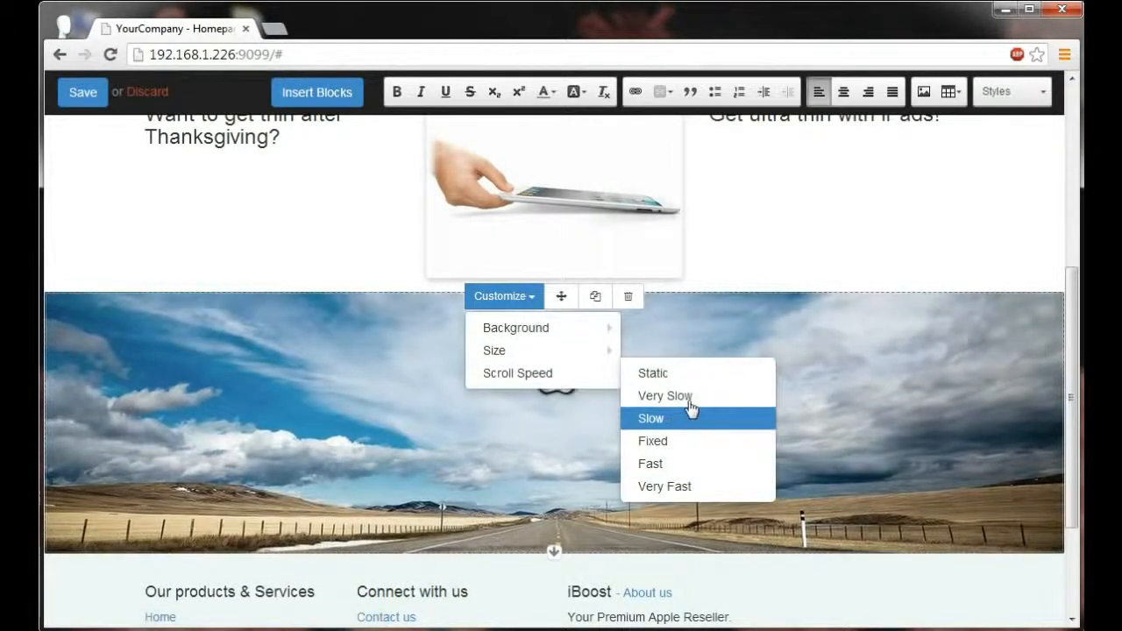
pyautogui.scroll(-1, 765, 249)
pyautogui.scroll(3, 765, 249)
pyautogui.scroll(-3, 766, 249)
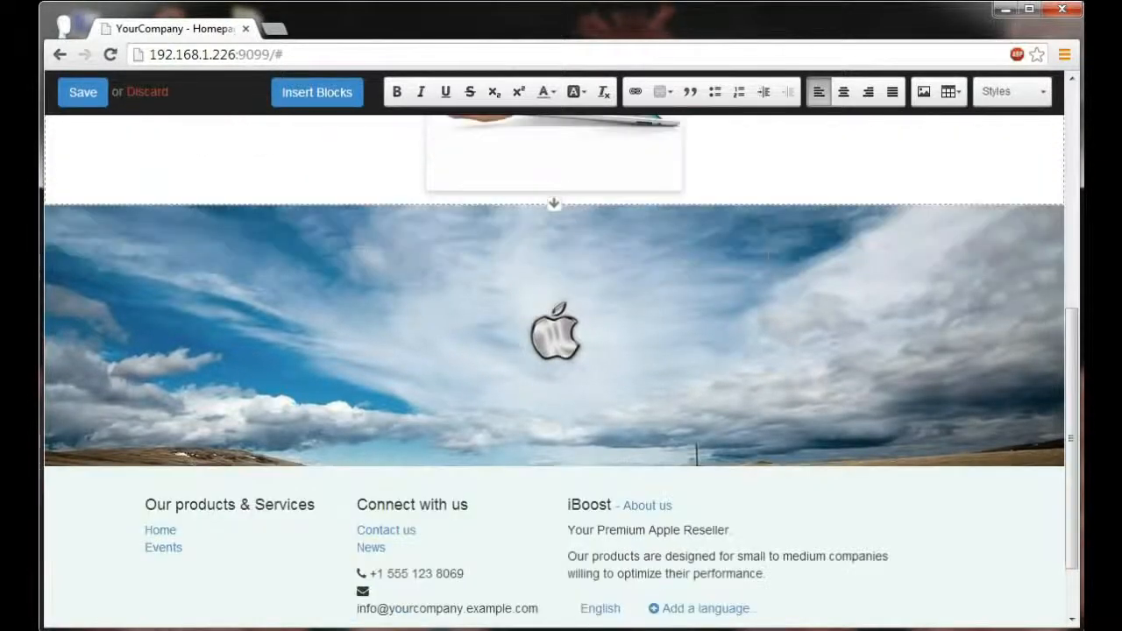
pyautogui.scroll(2, 767, 253)
pyautogui.scroll(1, 769, 255)
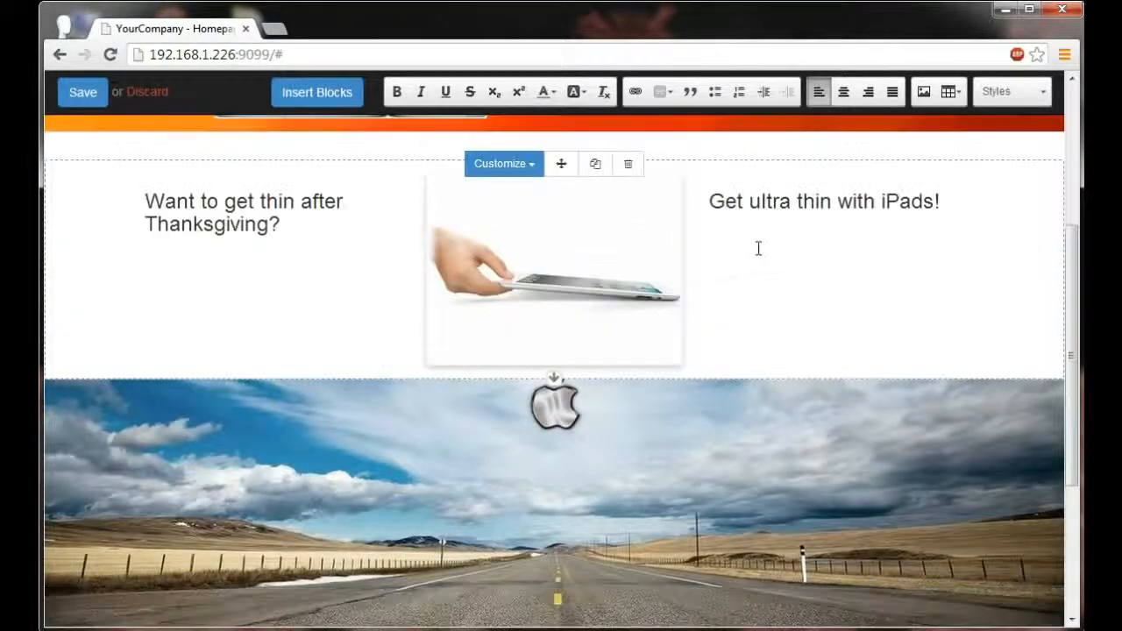
pyautogui.scroll(3, 764, 268)
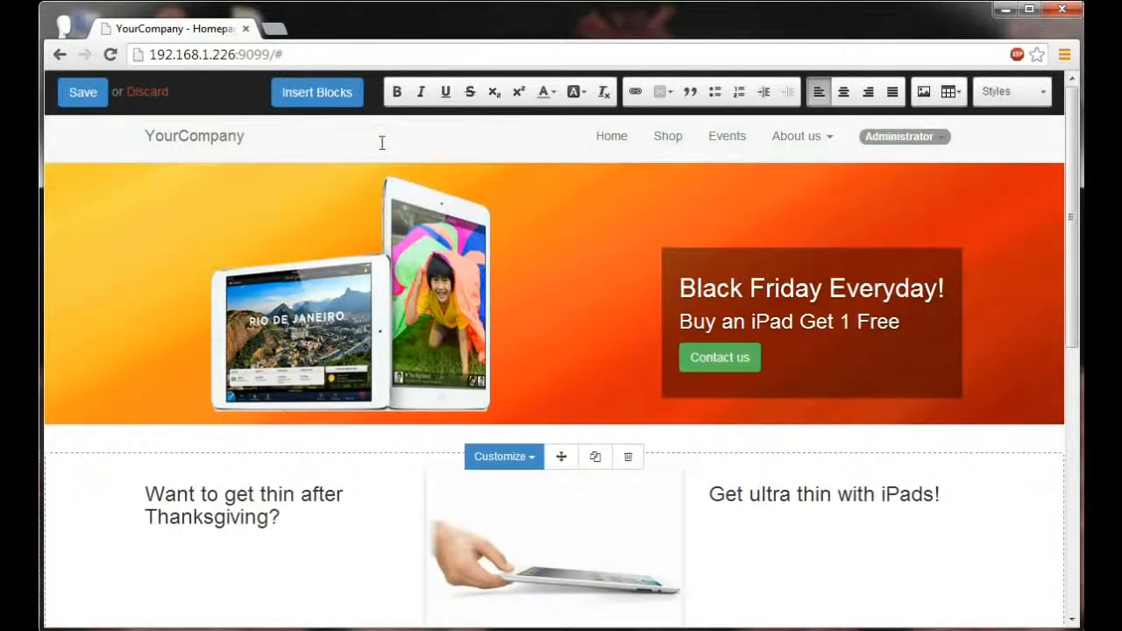
pyautogui.click(84, 98)
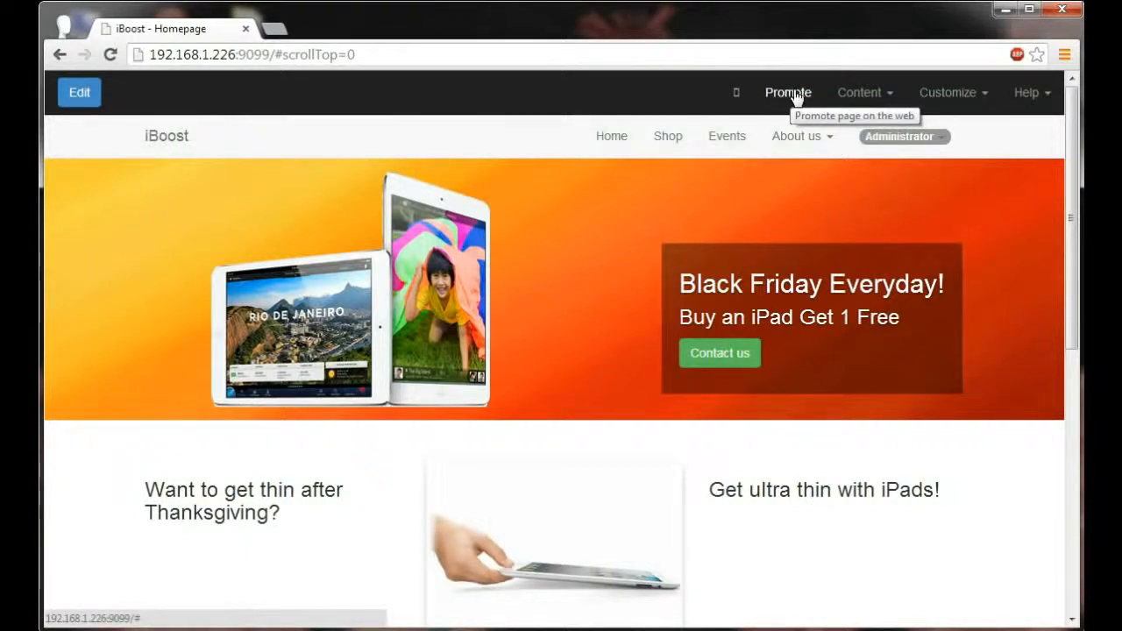
# Step: Move News and Contact us to the top menu level, ordered Home, Shop, Contact us, Events, News, About us, and save
pyautogui.click(872, 100)
pyautogui.click(856, 139)
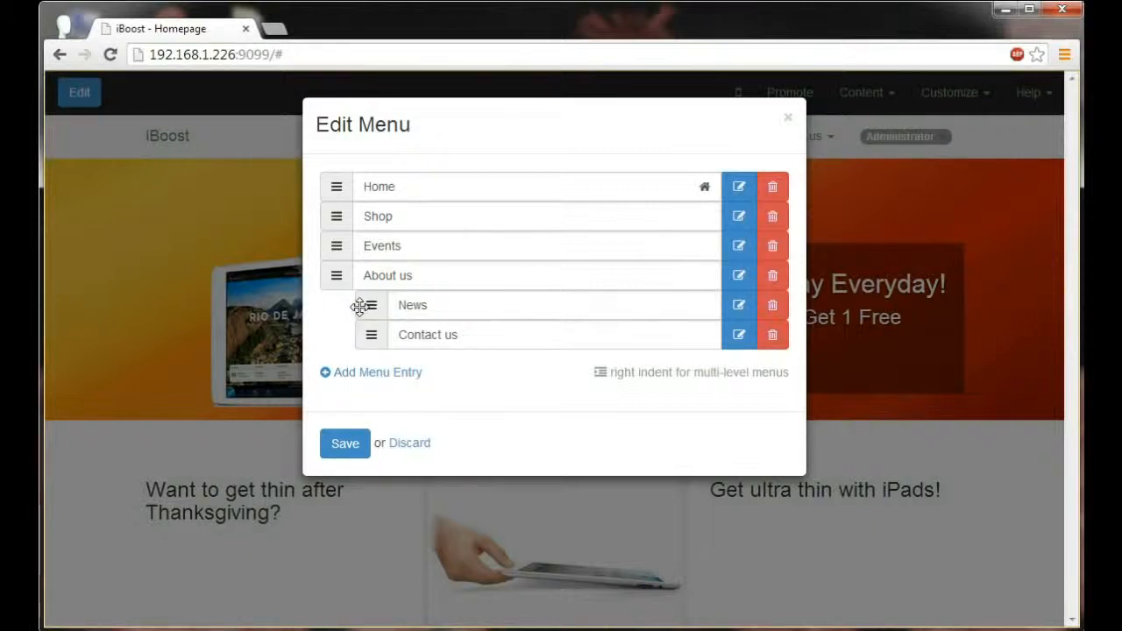
pyautogui.moveTo(368, 304); pyautogui.dragTo(325, 274)
pyautogui.moveTo(355, 317); pyautogui.dragTo(323, 243)
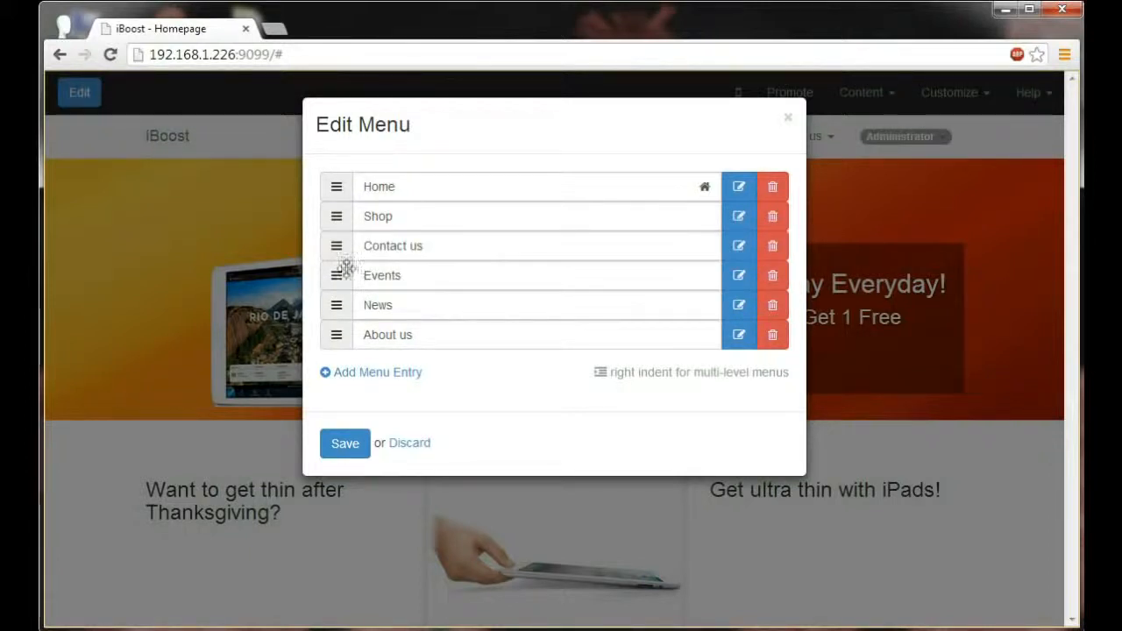
pyautogui.click(346, 444)
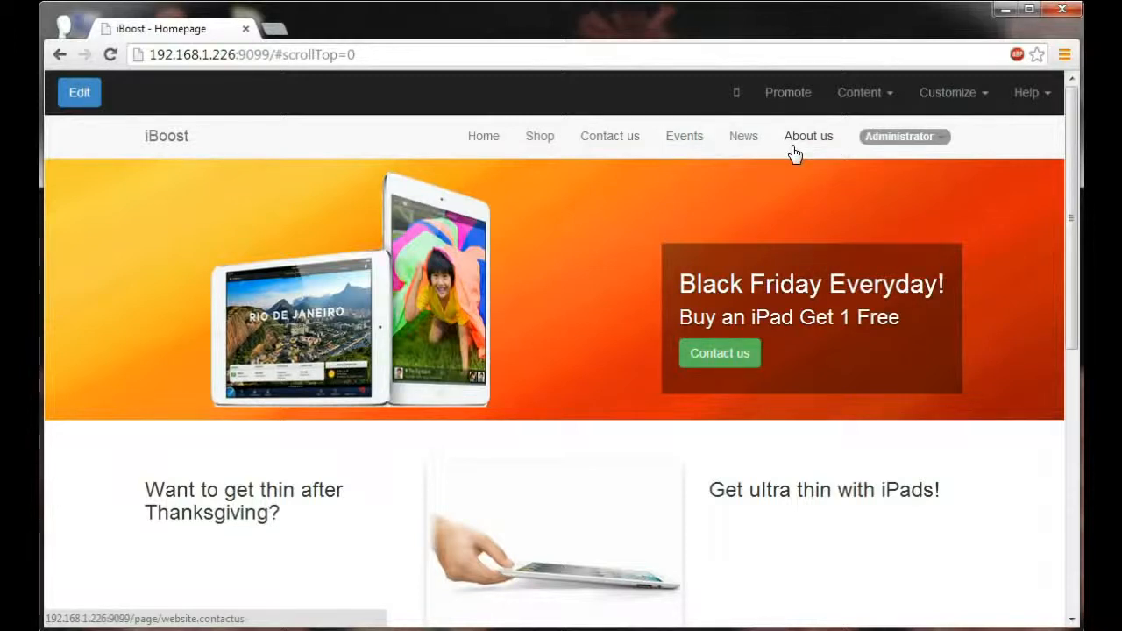
# Step: Create a new product named "iMac"
pyautogui.click(863, 92)
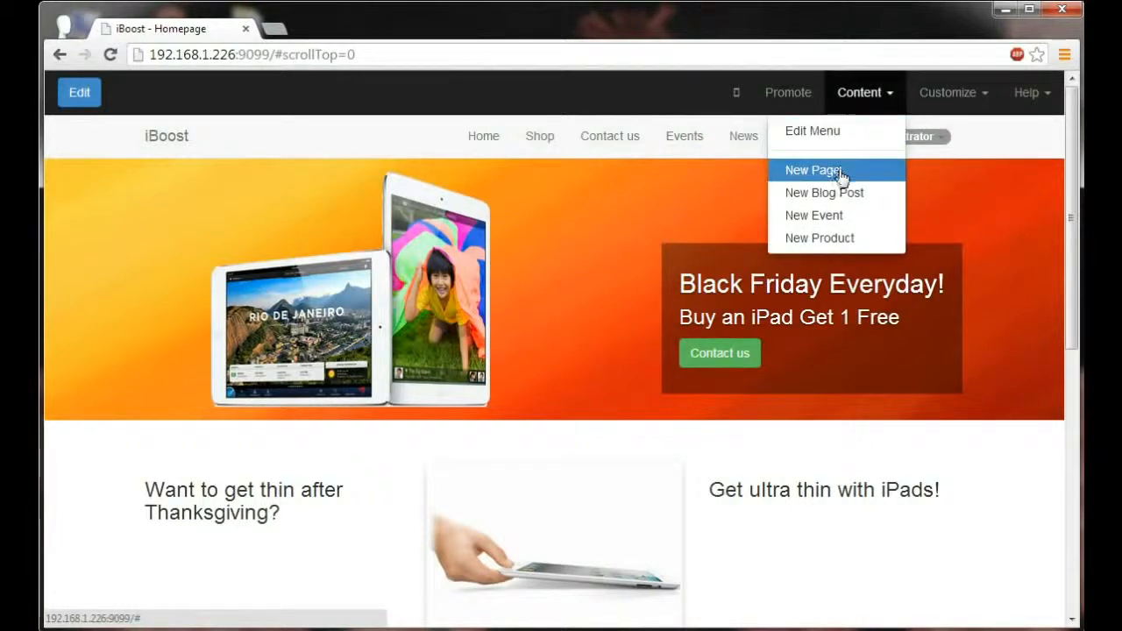
pyautogui.click(837, 239)
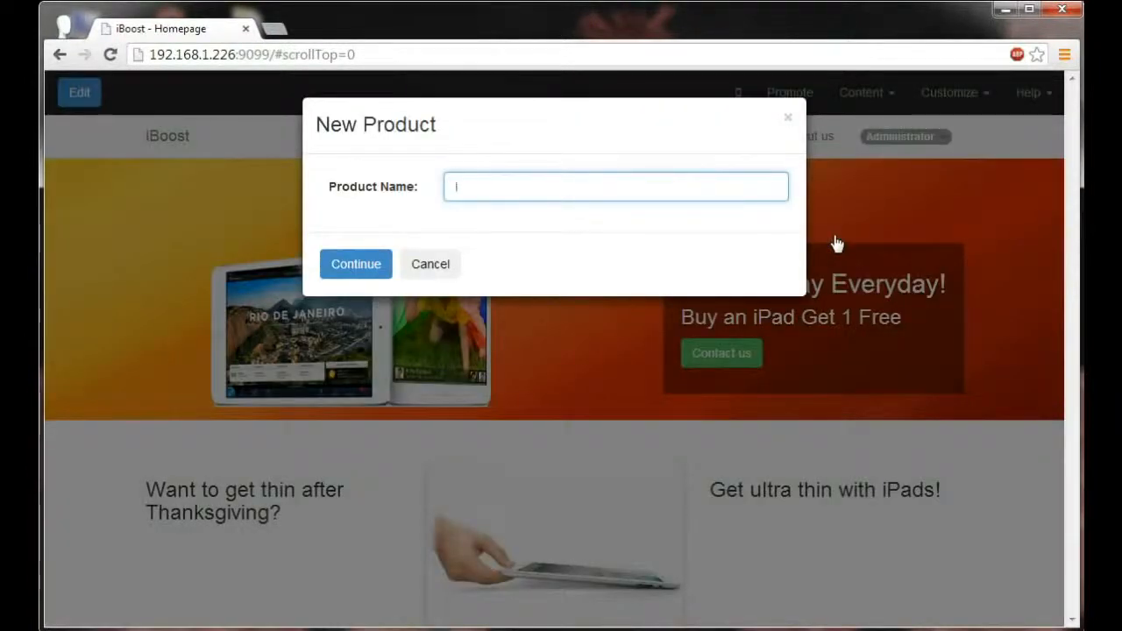
pyautogui.write('iMac')
pyautogui.click(363, 269)
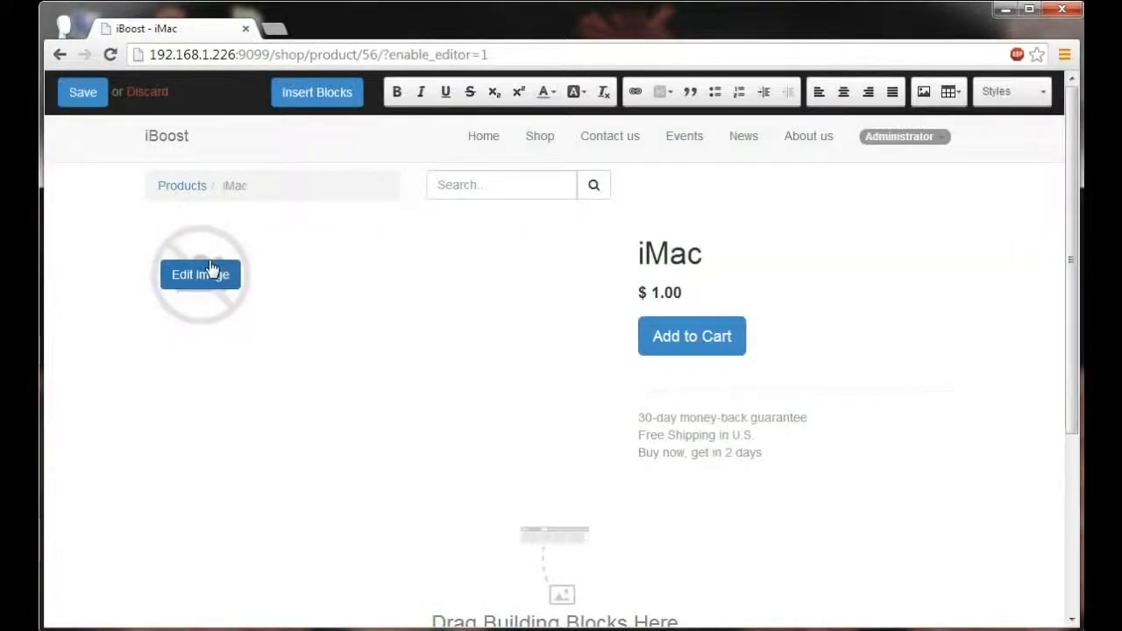
# Step: Replace the product's placeholder image with the existing front-view picture of an iMac with keyboard and mouse
pyautogui.click(211, 277)
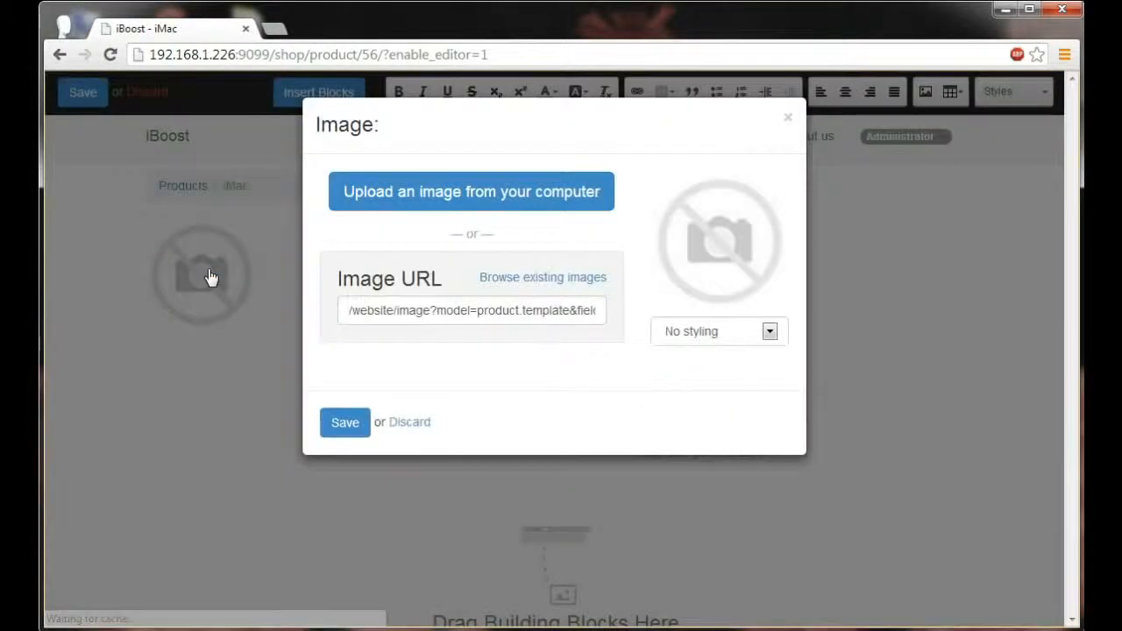
pyautogui.click(545, 278)
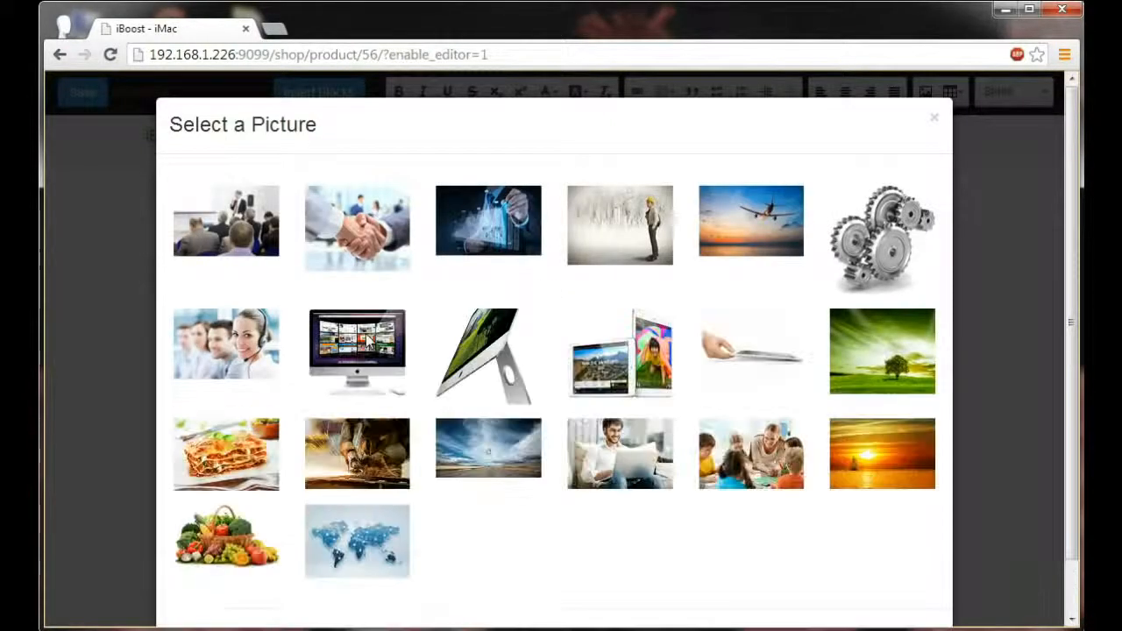
pyautogui.click(356, 350)
pyautogui.click(335, 423)
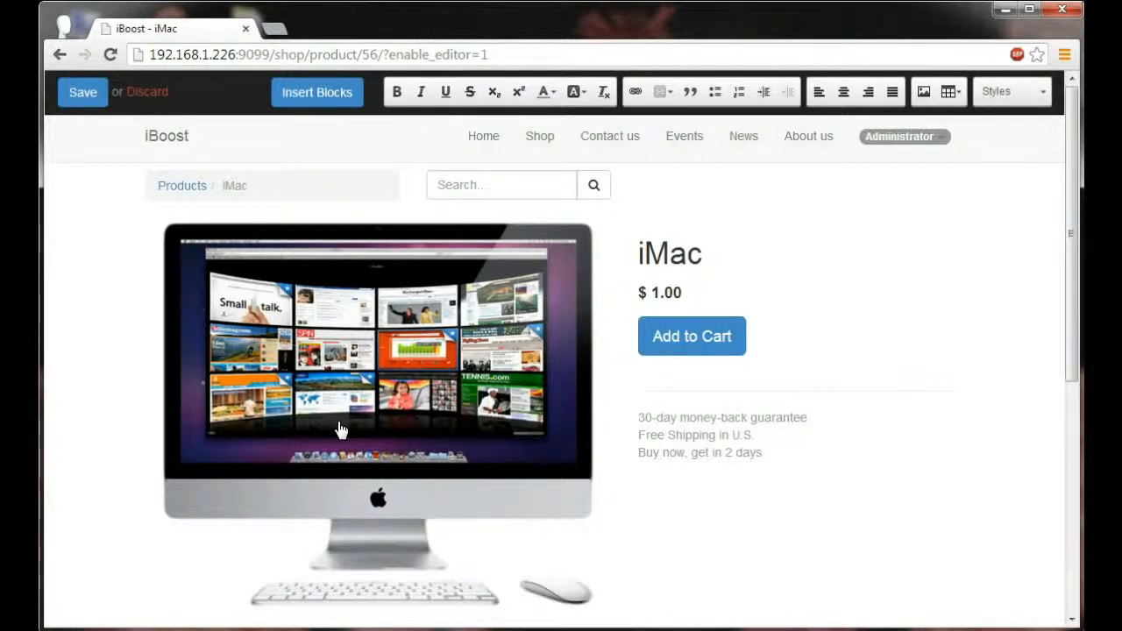
# Step: Rename the product to "27-inch iMac" and set its price to $1799.00
pyautogui.click(642, 256)
pyautogui.write('27-inch')
pyautogui.click(663, 291)
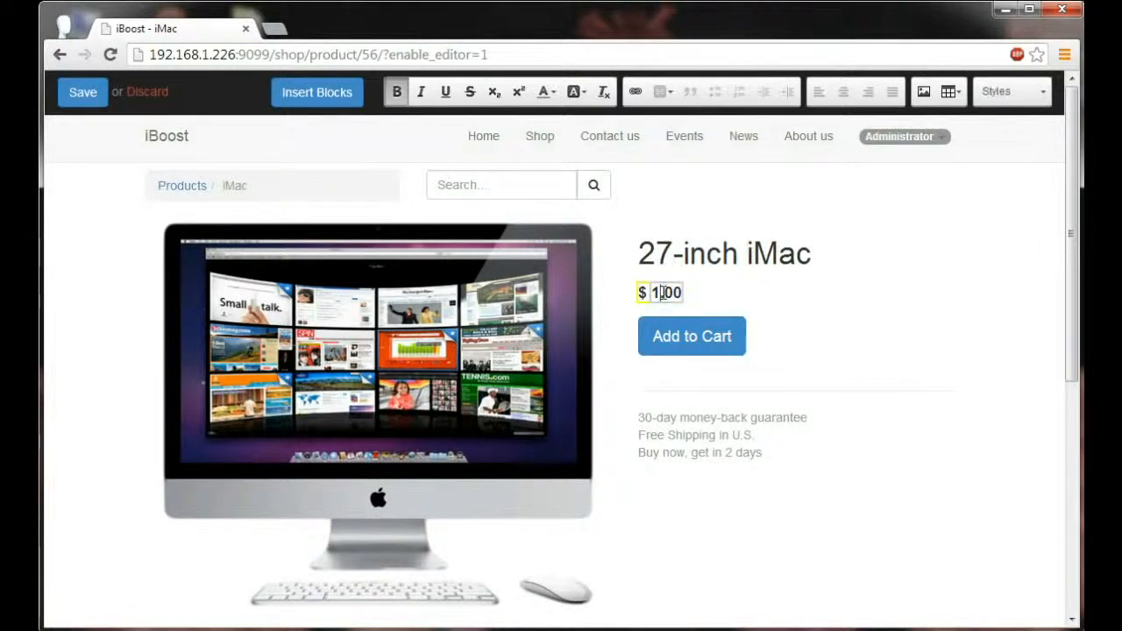
pyautogui.write('799')
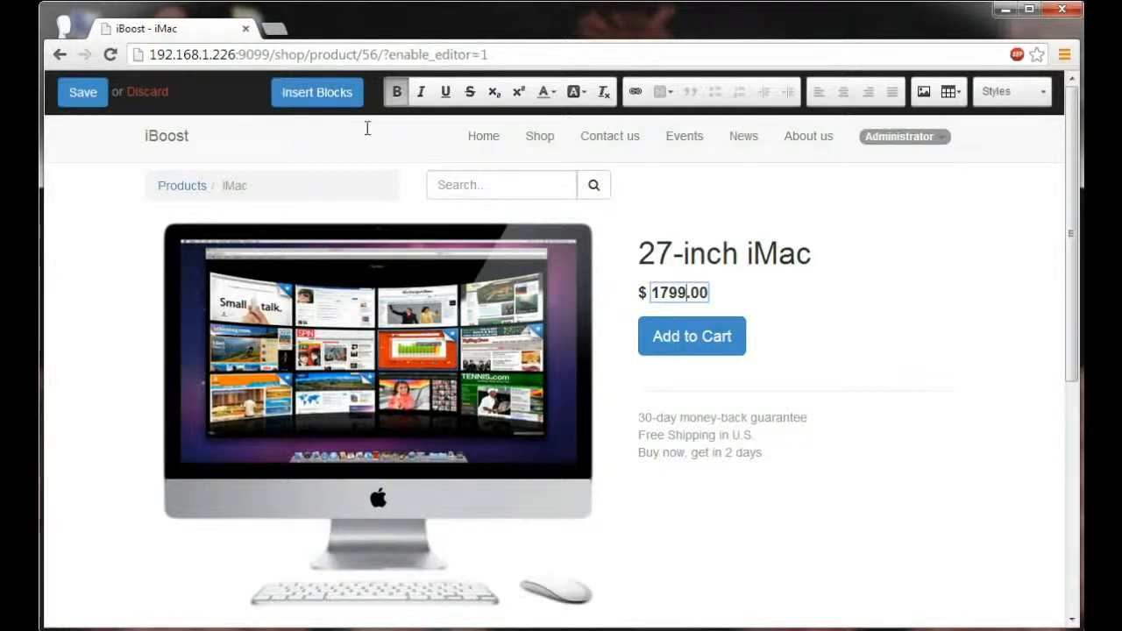
# Step: Insert a Text-Image block below the product details on the iMac page
pyautogui.click(323, 94)
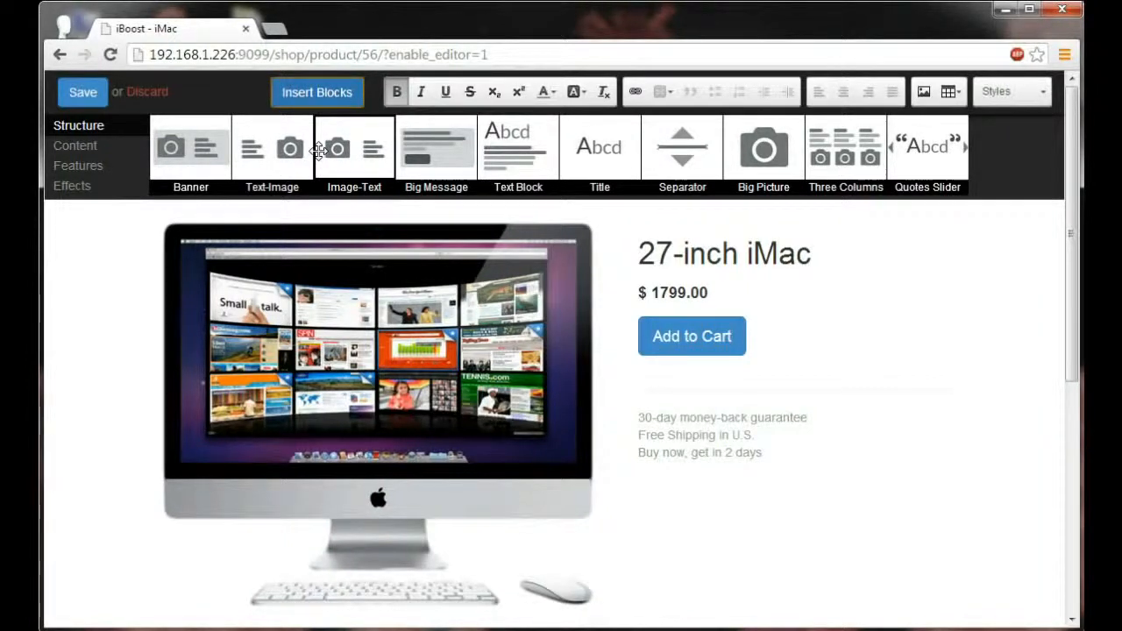
pyautogui.moveTo(271, 148); pyautogui.dragTo(401, 515)
pyautogui.scroll(-2, 402, 518)
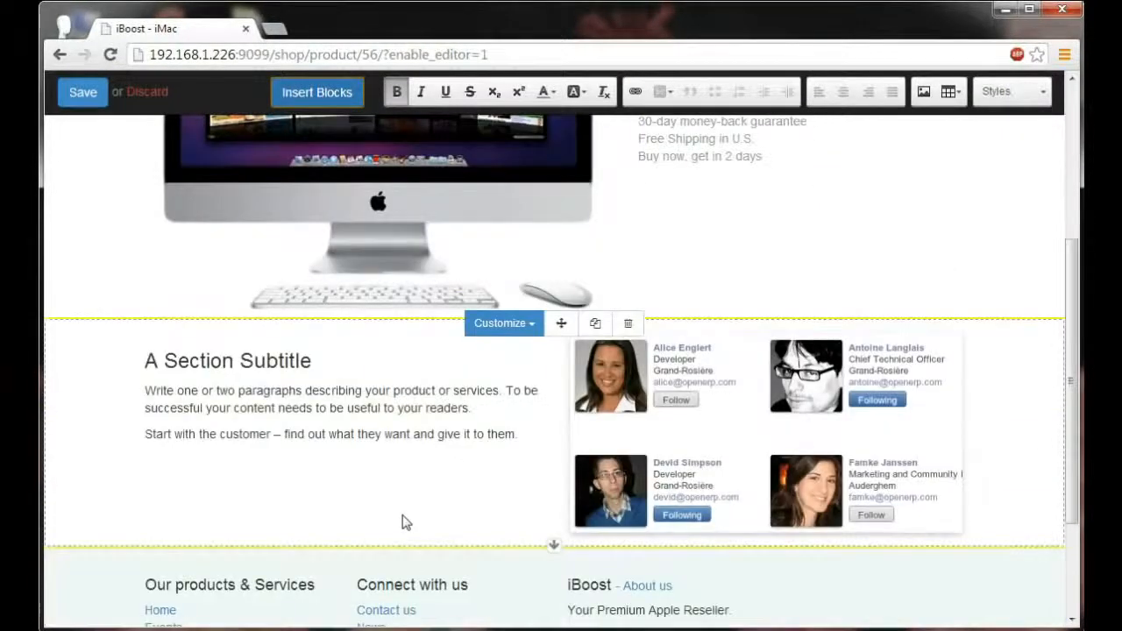
# Step: Replace the Text-Image block's picture with the existing angled side-view picture of an iMac
pyautogui.click(751, 444)
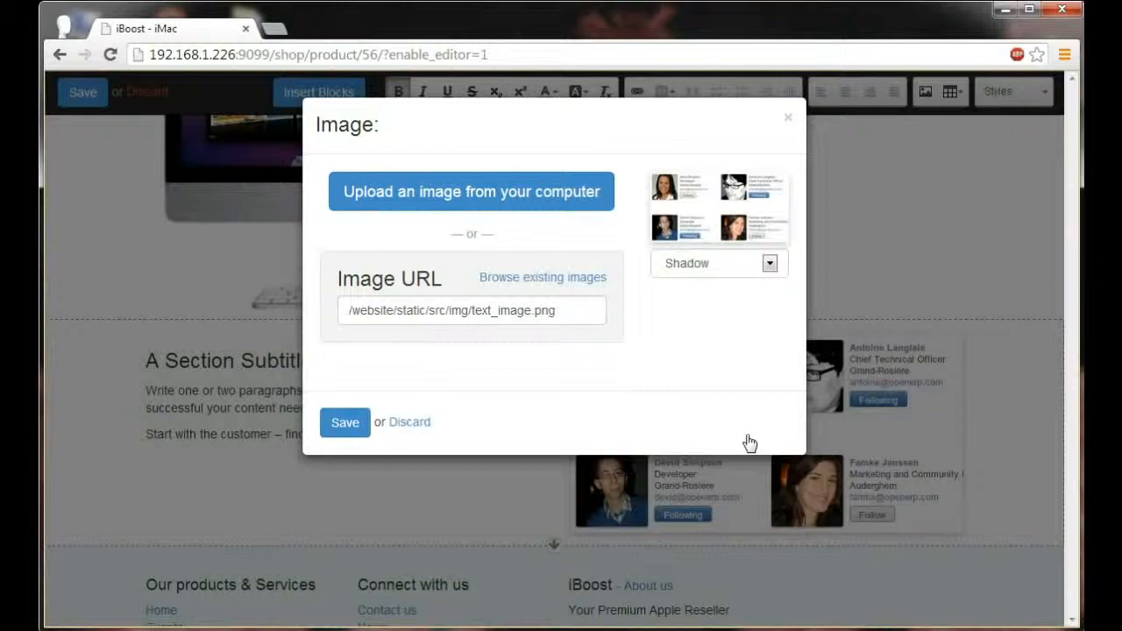
pyautogui.click(564, 280)
pyautogui.click(500, 349)
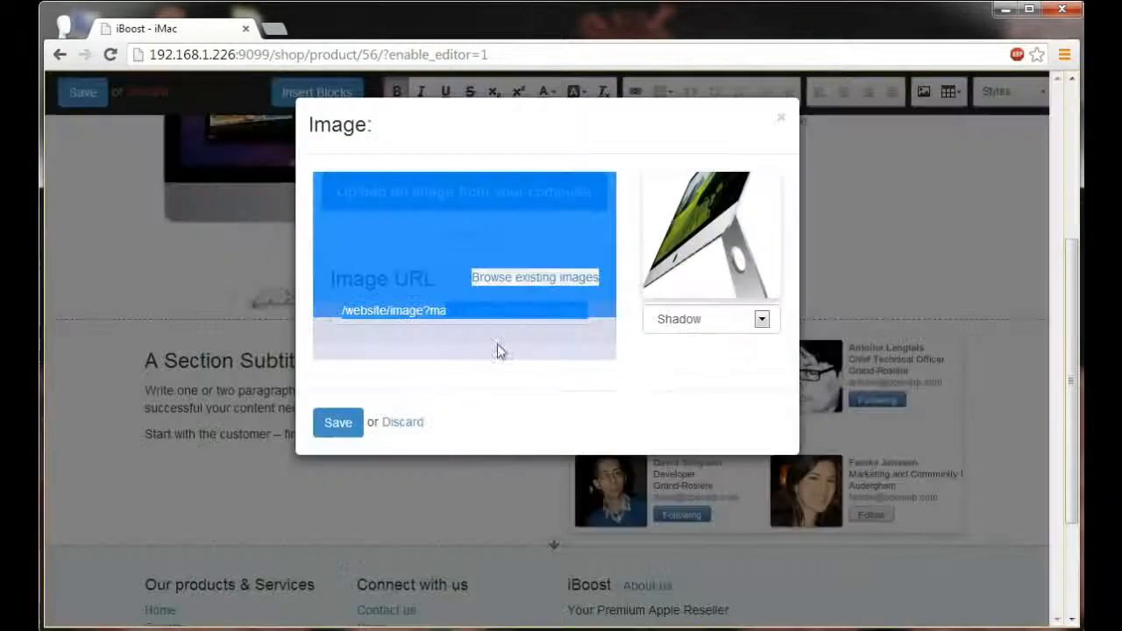
pyautogui.click(332, 424)
# Step: Replace the block's subtitle and paragraphs with the heading "Performance and design."
pyautogui.click(517, 349)
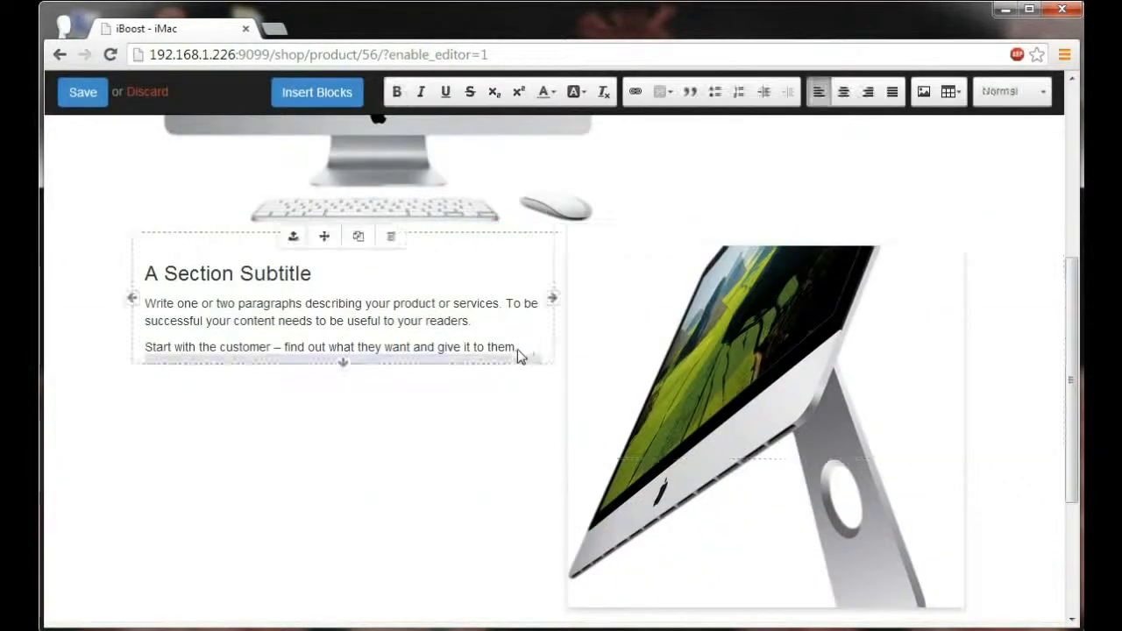
pyautogui.moveTo(517, 349); pyautogui.dragTo(145, 278)
pyautogui.press('BackSpace')
pyautogui.write('Performance and design.')
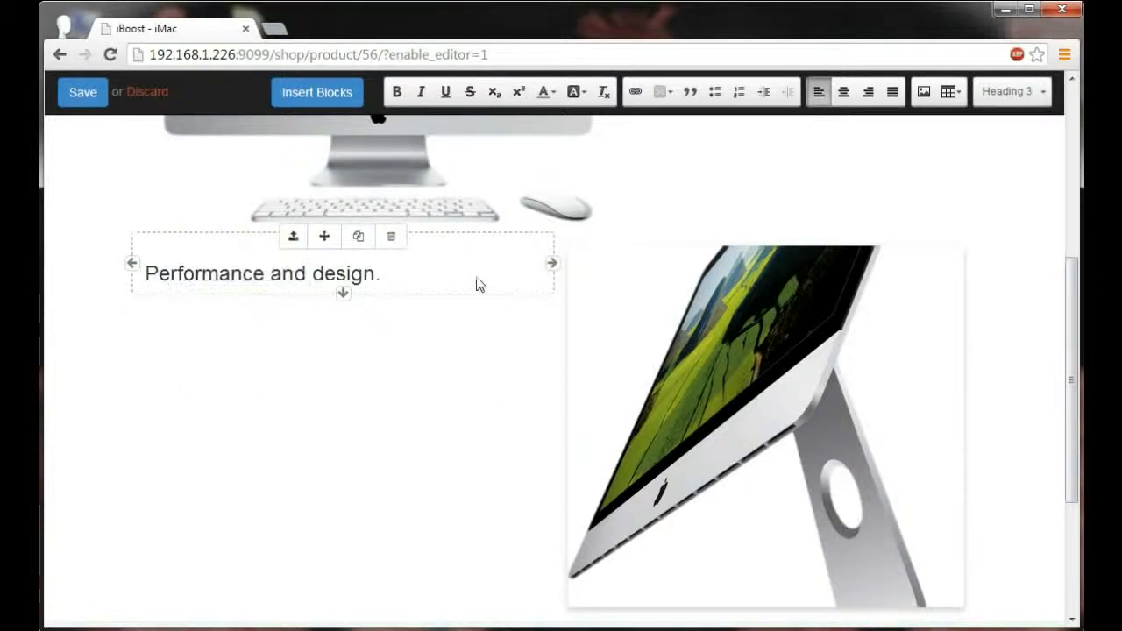
# Step: Insert a Big Picture block below the "Performance and design." section
pyautogui.scroll(5, 477, 283)
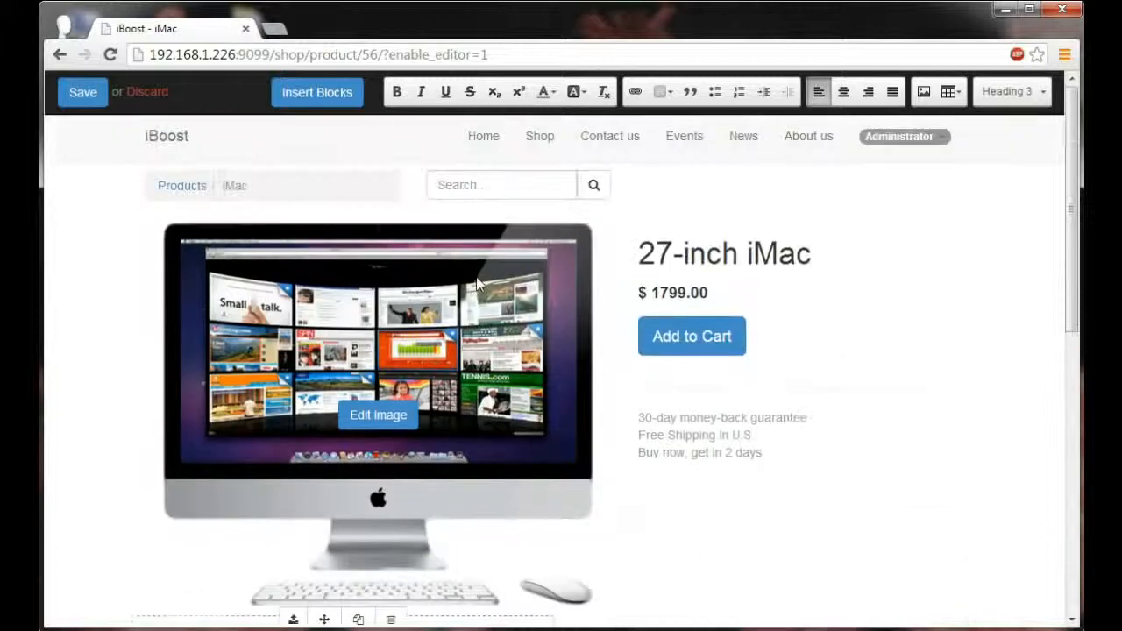
pyautogui.click(319, 94)
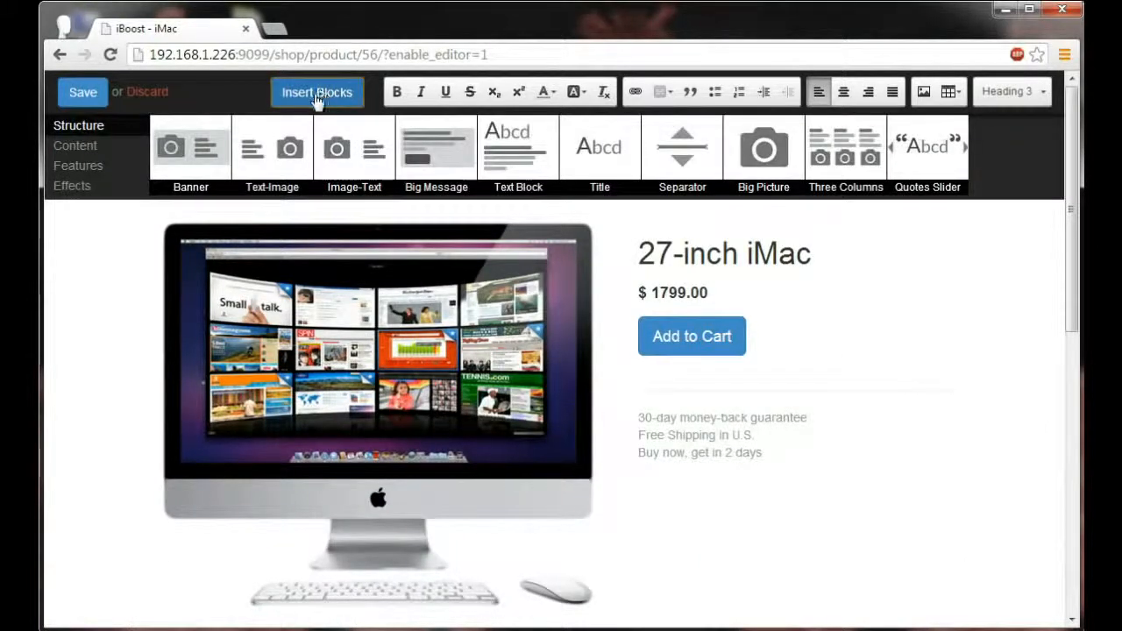
pyautogui.moveTo(762, 158); pyautogui.dragTo(701, 526)
pyautogui.moveTo(626, 605); pyautogui.dragTo(546, 476)
pyautogui.scroll(-3, 621, 476)
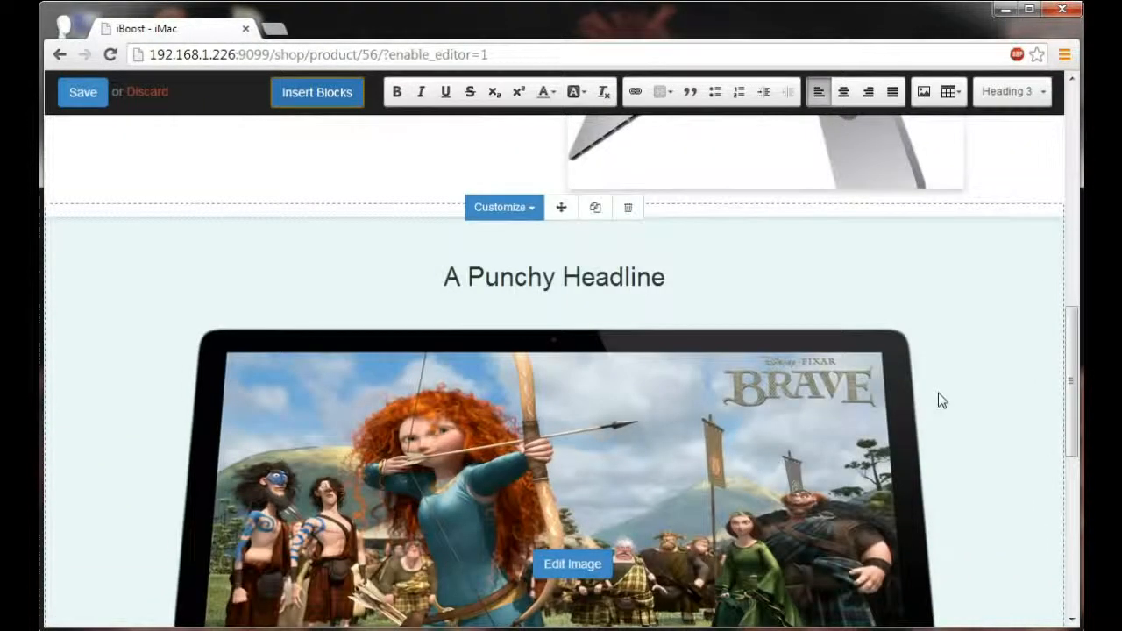
# Step: Delete the "A Punchy Headline" title from the Big Picture block
pyautogui.click(671, 285)
pyautogui.moveTo(670, 283); pyautogui.dragTo(447, 285)
pyautogui.press('BackSpace')
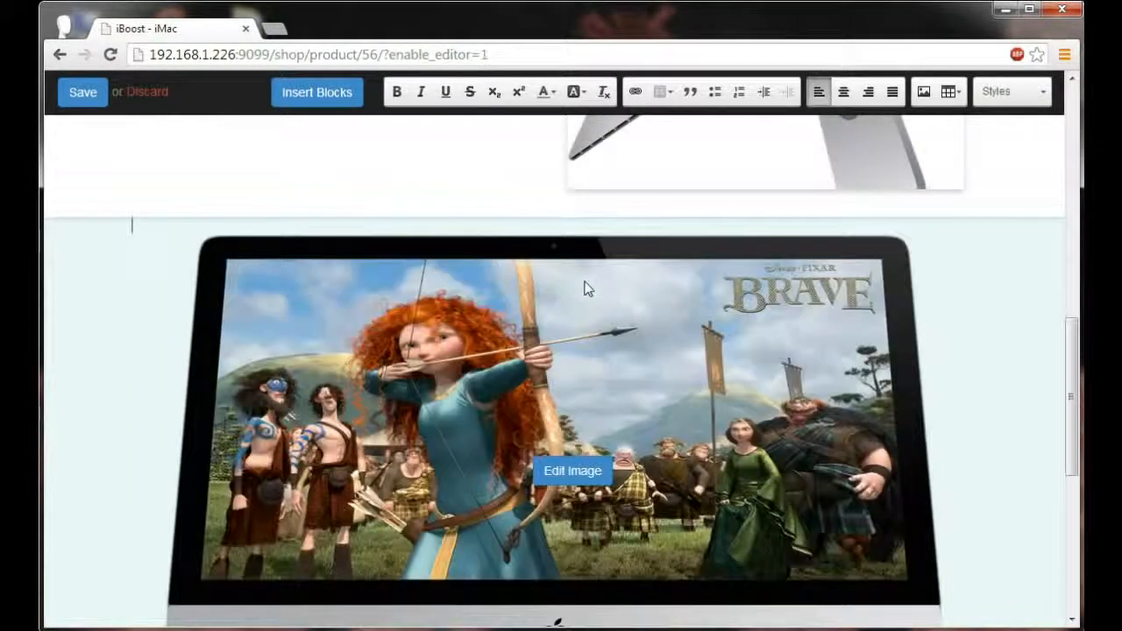
pyautogui.scroll(-1, 587, 288)
pyautogui.scroll(1, 694, 275)
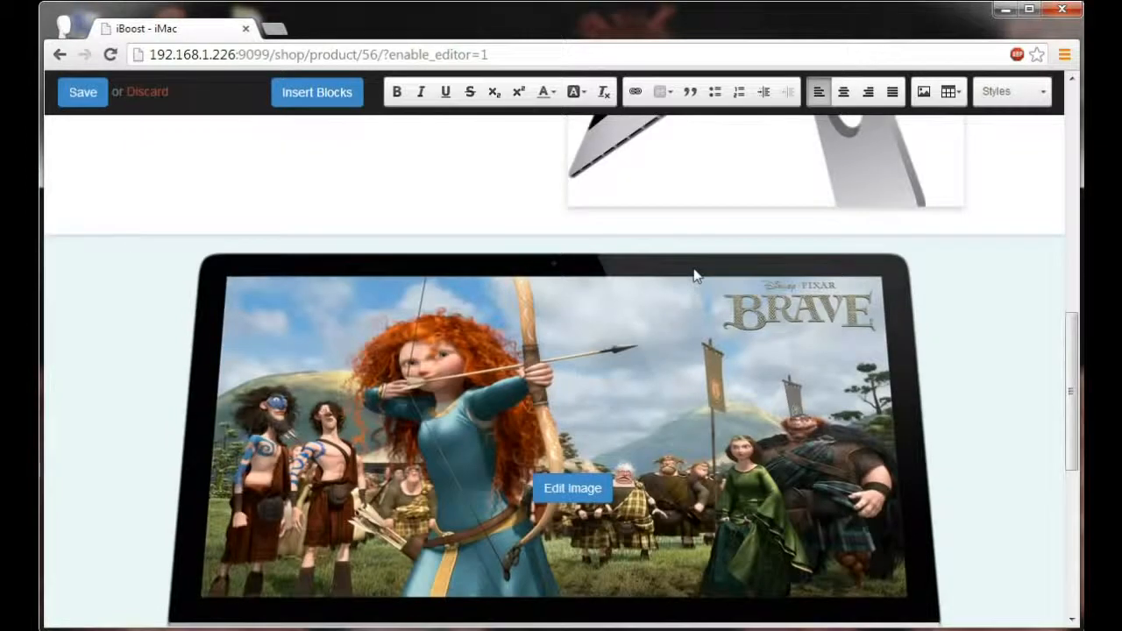
# Step: Insert a Comparisons block between the product details and the "Performance and design." section
pyautogui.scroll(1, 694, 275)
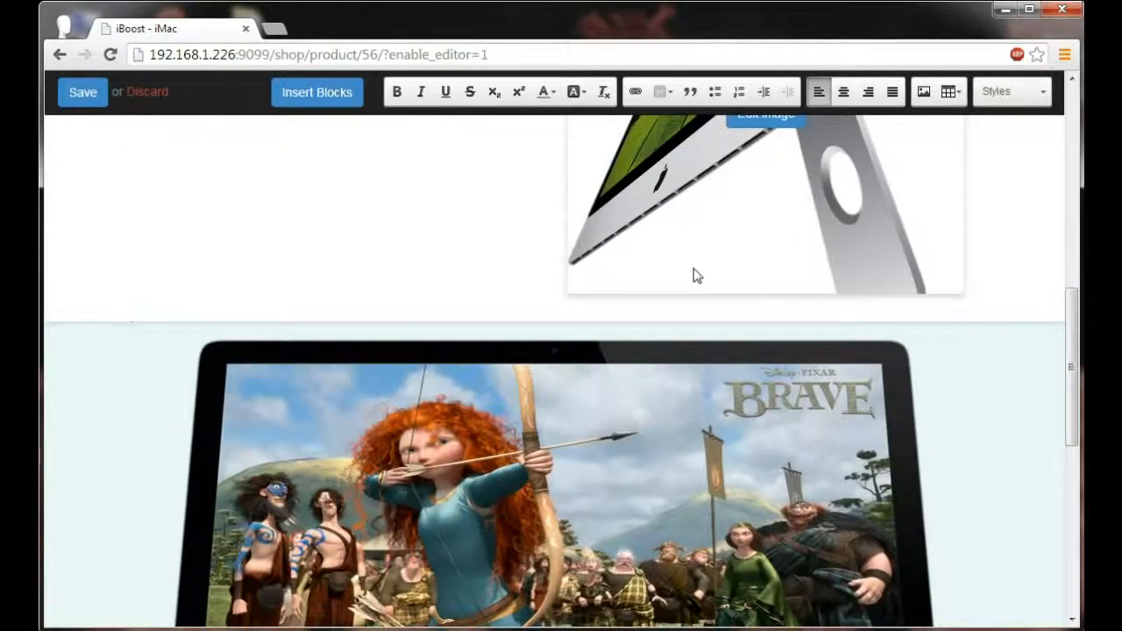
pyautogui.scroll(7, 693, 275)
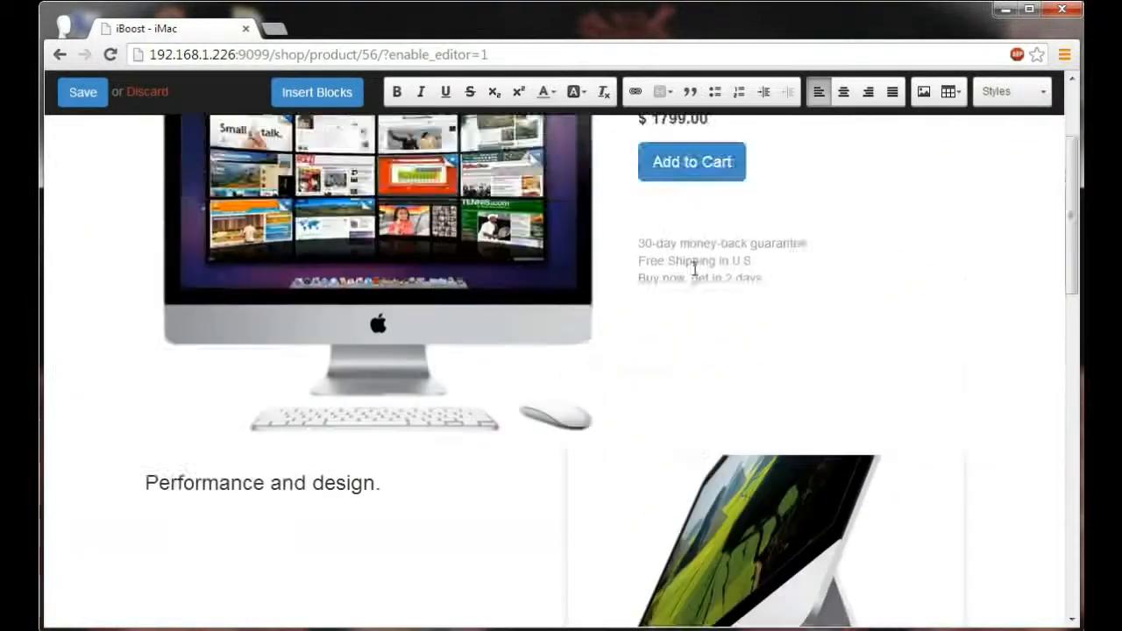
pyautogui.scroll(1, 695, 272)
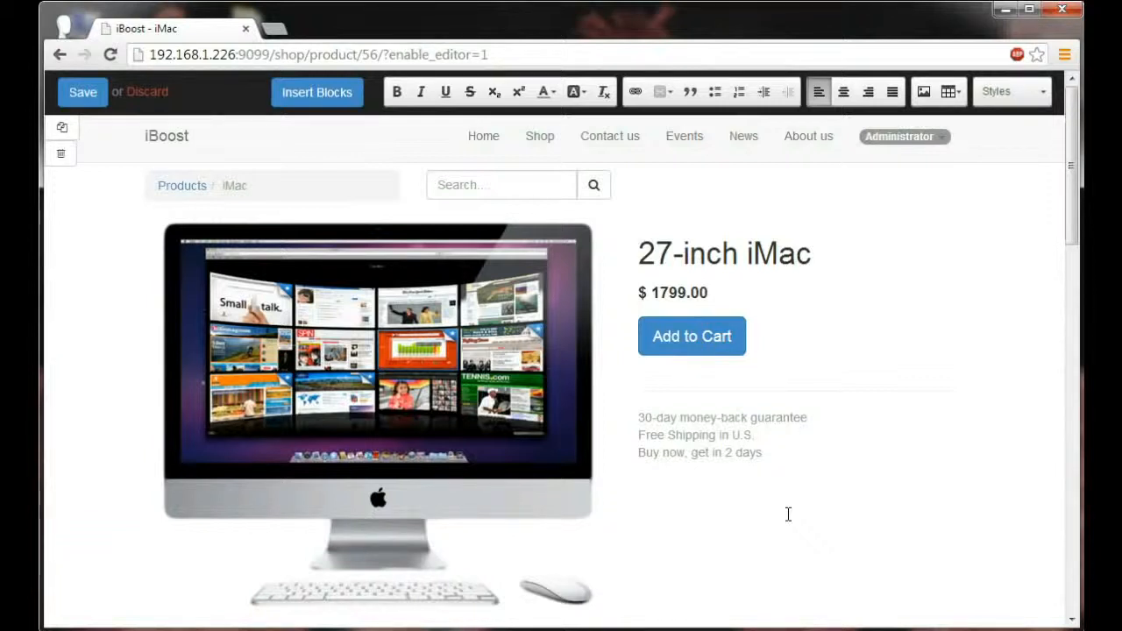
pyautogui.click(336, 93)
pyautogui.click(78, 166)
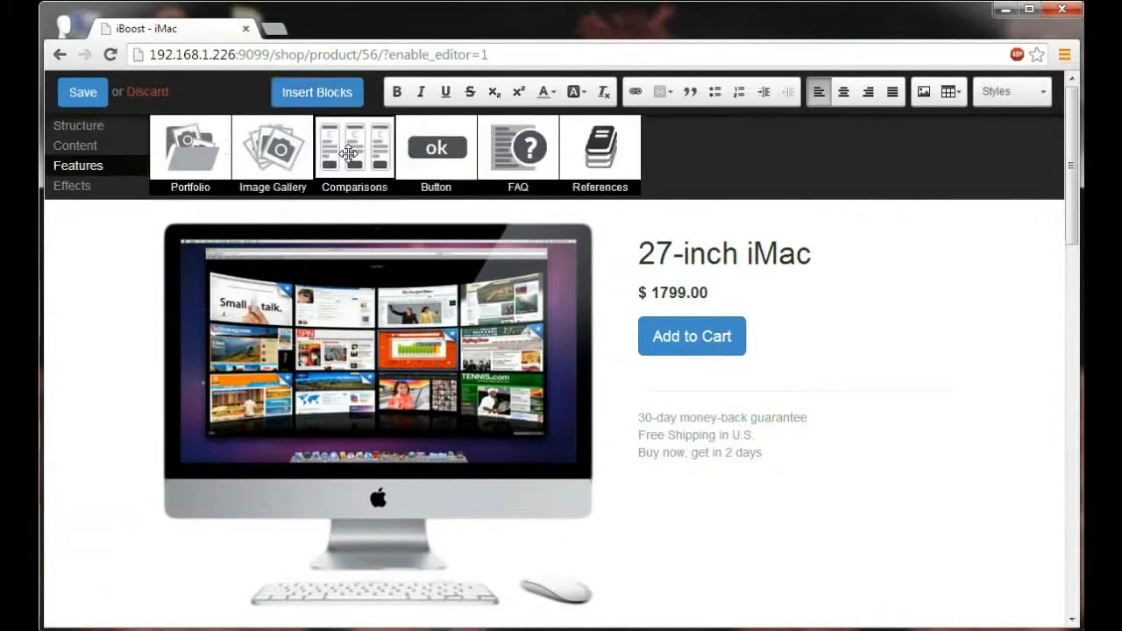
pyautogui.moveTo(354, 149); pyautogui.dragTo(516, 459)
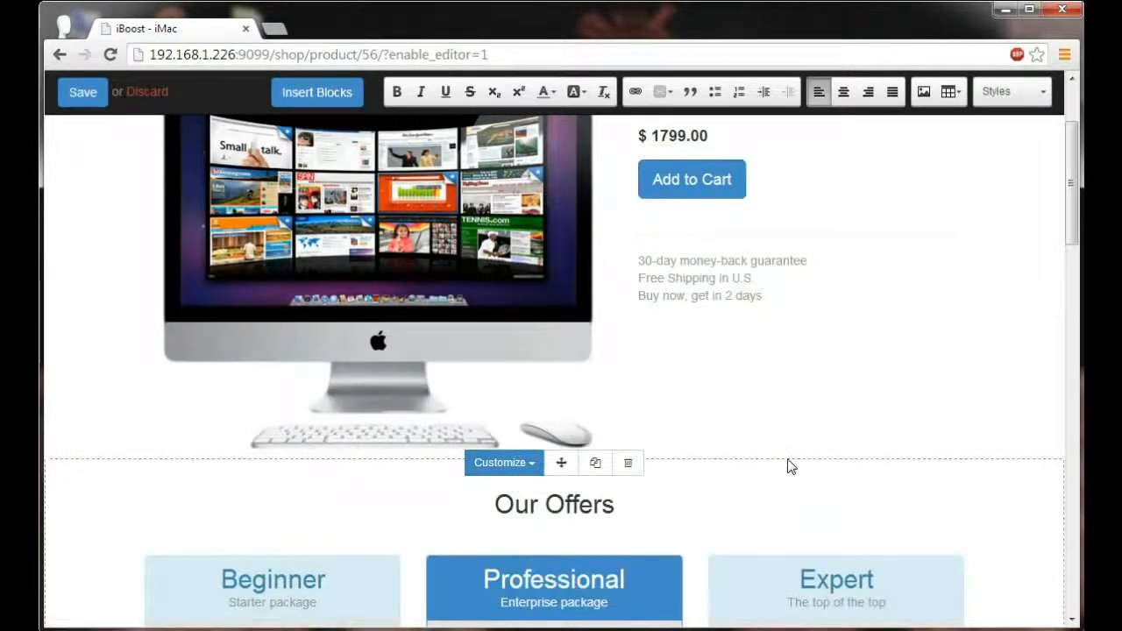
# Step: Delete the Expert column from the comparison block
pyautogui.scroll(-4, 787, 467)
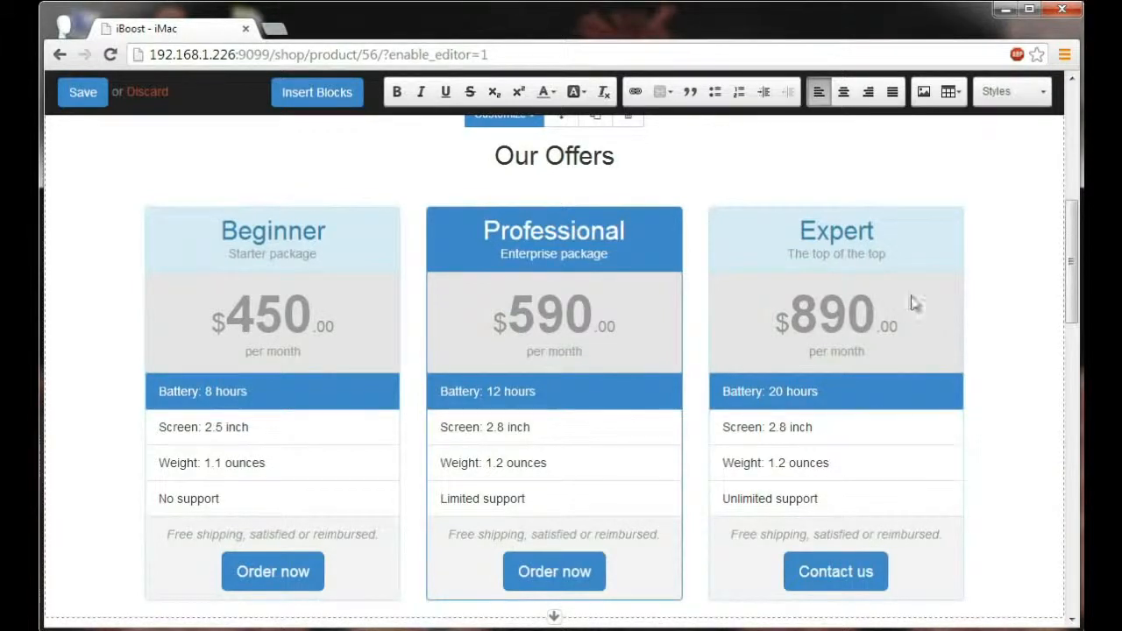
pyautogui.moveTo(928, 301)
pyautogui.click(882, 215)
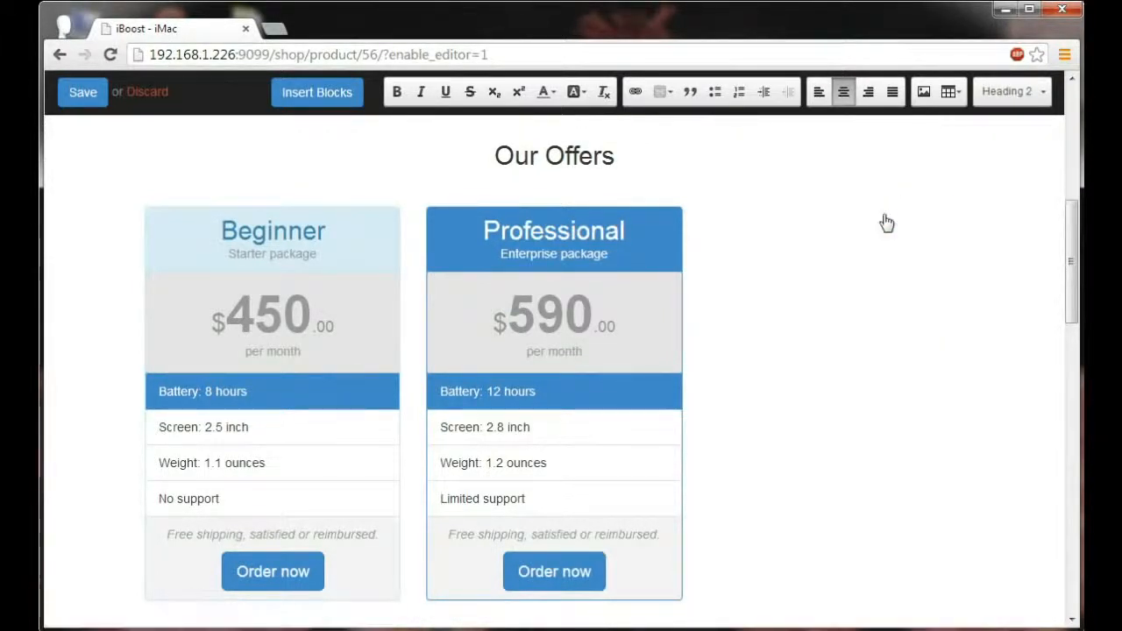
# Step: Rename the Beginner offer to "Home" and set its price to $1799
pyautogui.doubleClick(321, 239)
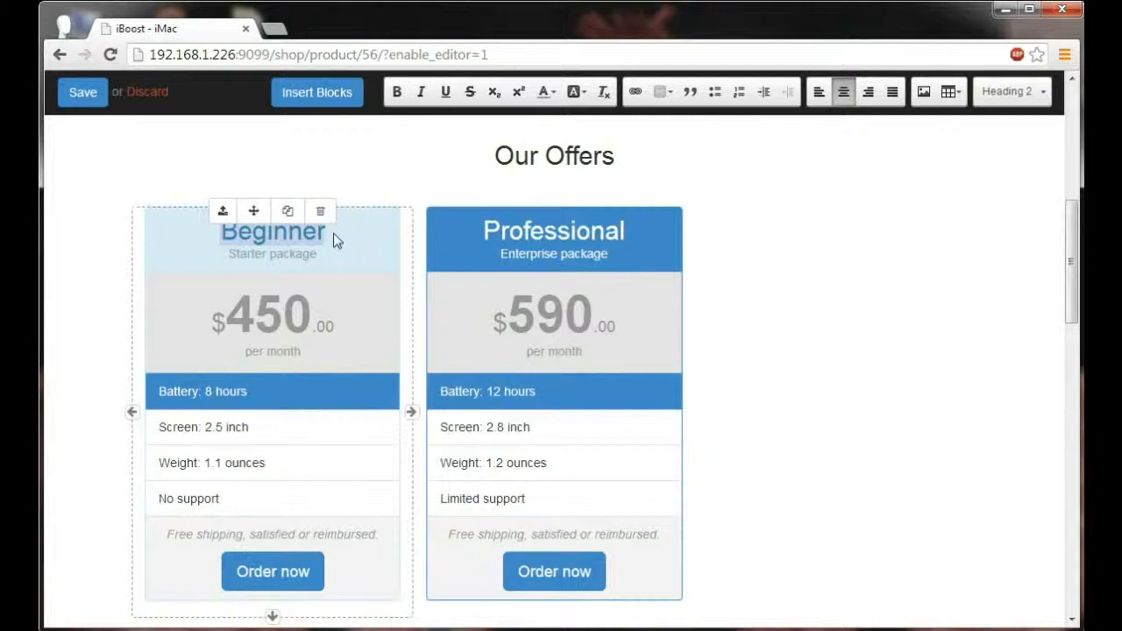
pyautogui.write('Home')
pyautogui.click(304, 320)
pyautogui.press('BackSpace')
pyautogui.press('BackSpace')
pyautogui.press('BackSpace')
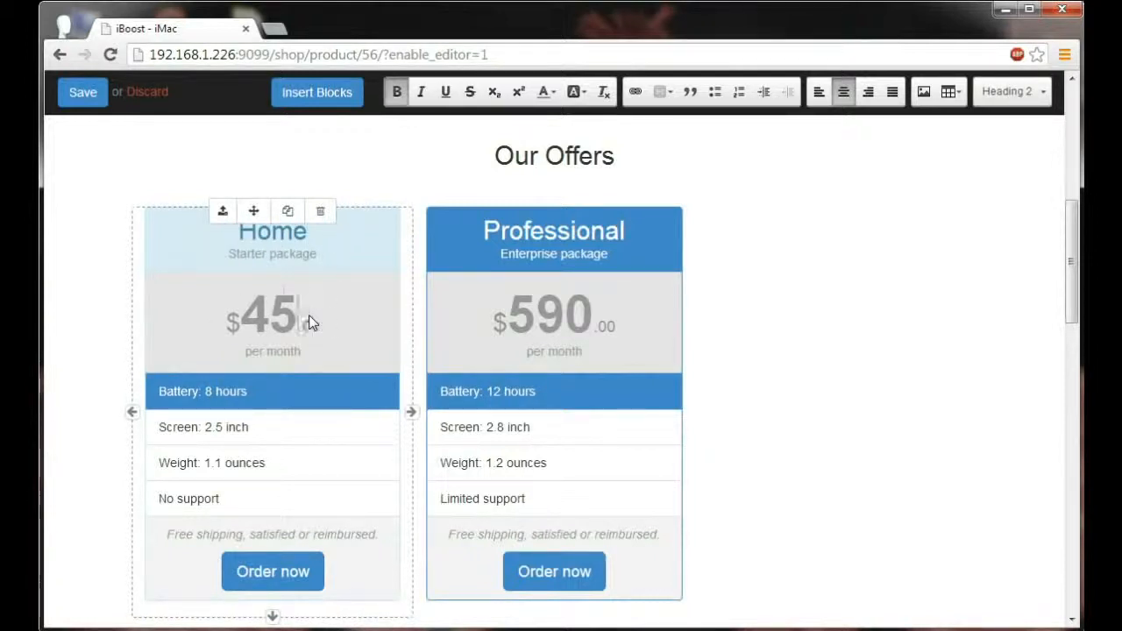
pyautogui.write('1799')
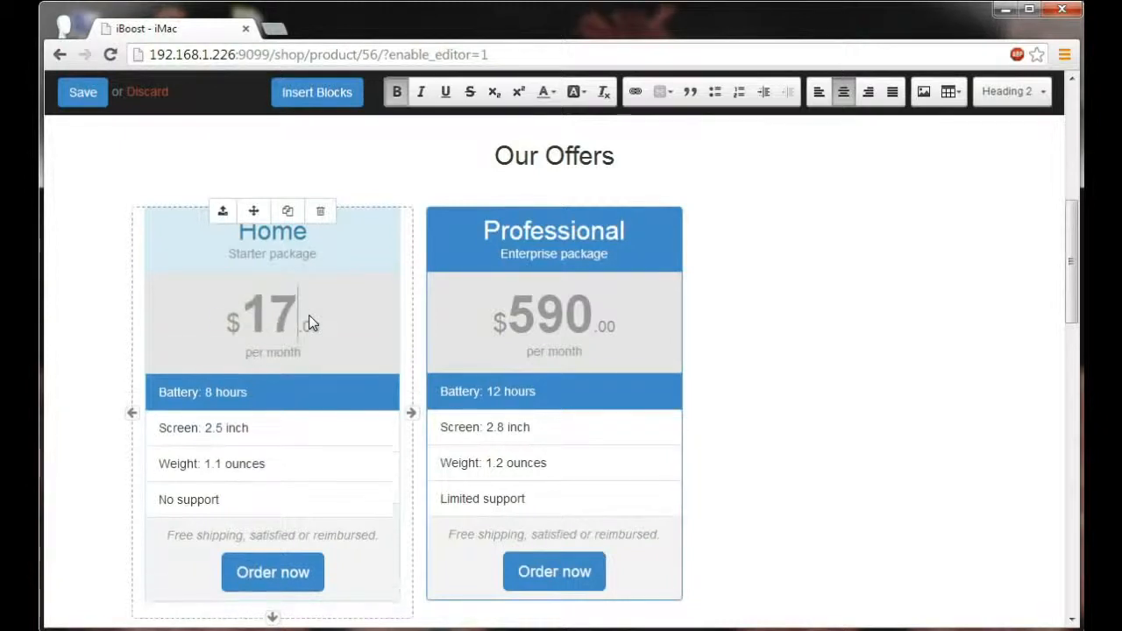
# Step: Set the Professional offer's price to $1999
pyautogui.click(597, 322)
pyautogui.press('BackSpace')
pyautogui.press('BackSpace')
pyautogui.press('BackSpace')
pyautogui.write('1999')
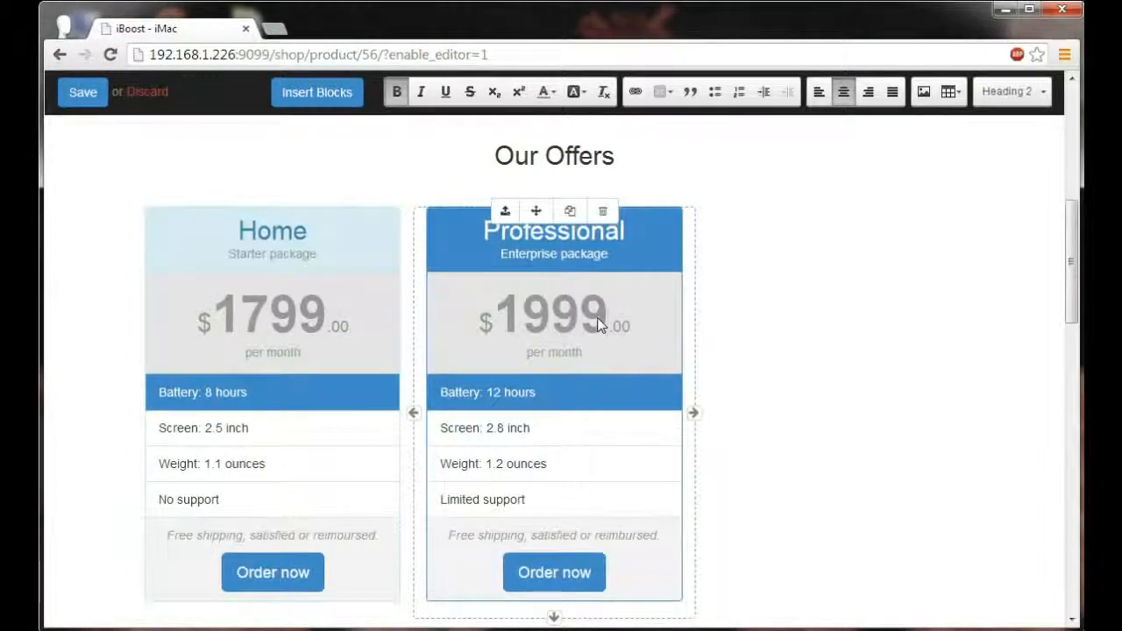
# Step: Delete the support rows from the Home and Professional offers
pyautogui.scroll(-1, 289, 419)
pyautogui.click(289, 419)
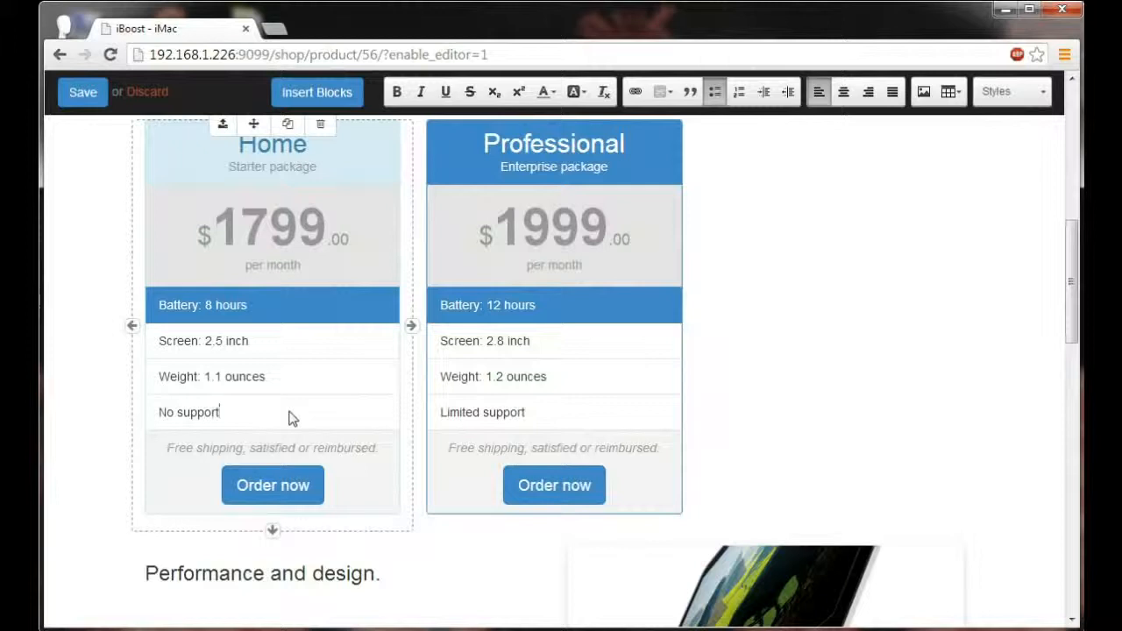
pyautogui.press('BackSpace')
pyautogui.press('BackSpace')
pyautogui.press('BackSpace')
pyautogui.press('BackSpace')
pyautogui.press('BackSpace')
pyautogui.press('BackSpace')
pyautogui.press('BackSpace')
pyautogui.press('BackSpace')
pyautogui.press('BackSpace')
pyautogui.press('BackSpace')
pyautogui.press('BackSpace')
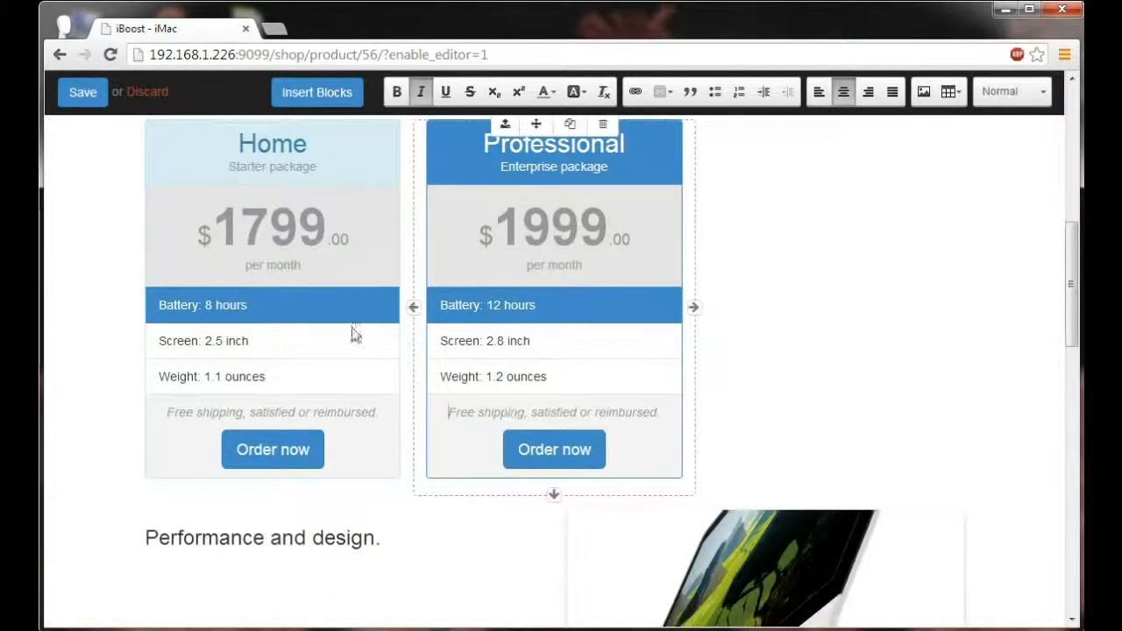
# Step: Add the row "Graphics: Intel Iris Pro" below the screen row of the Home offer
pyautogui.click(285, 344)
pyautogui.press('Return')
pyautogui.write('G')
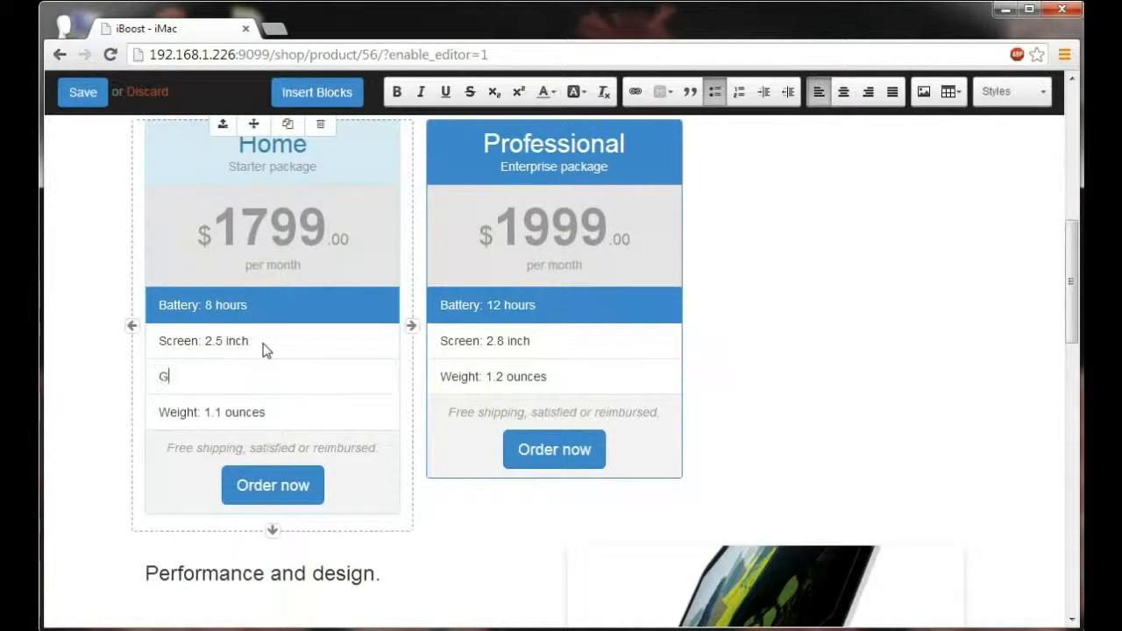
pyautogui.write('raphics: Intel Iris Pro')
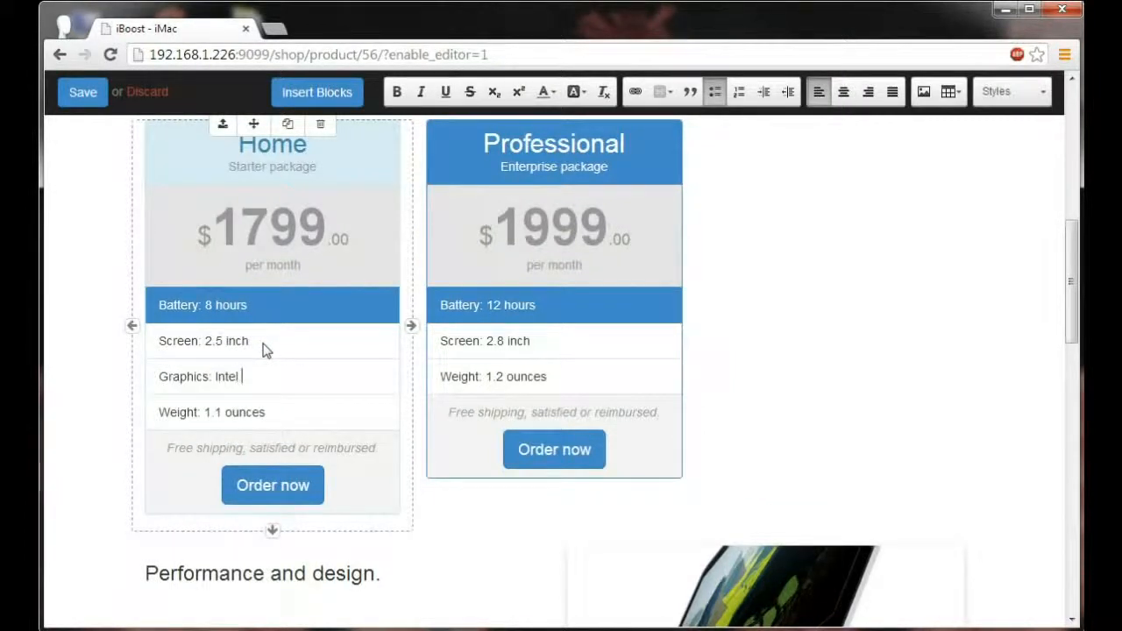
# Step: Add the row "Graphics: NVIDIA Geo Force" below the screen row of the Professional offer
pyautogui.hotkey('ctrl', 'a')
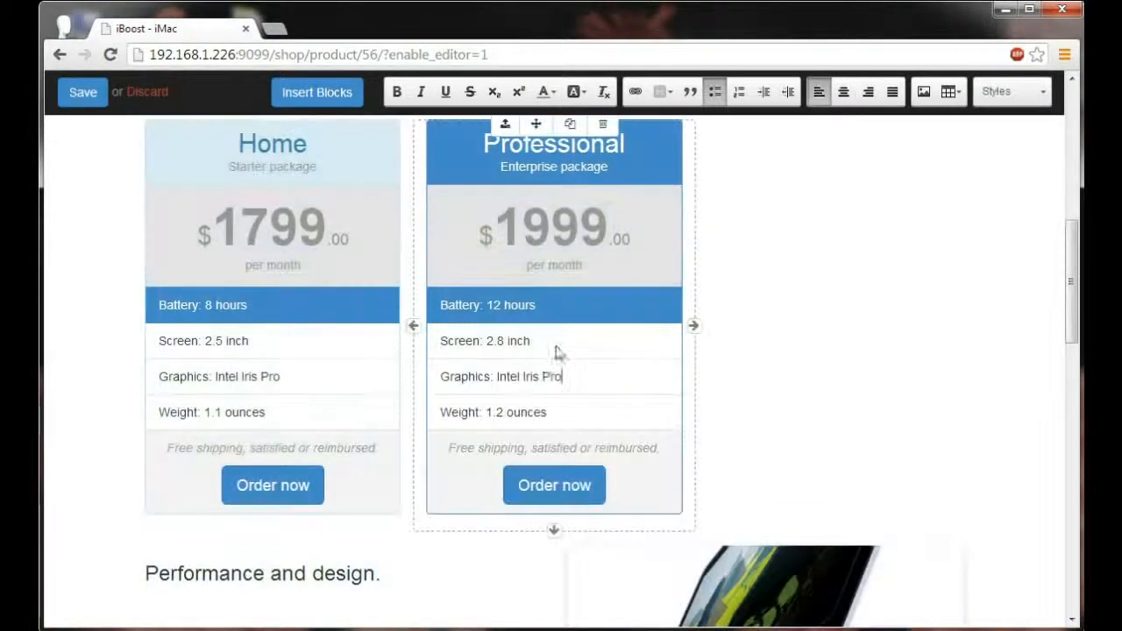
pyautogui.press('BackSpace')
pyautogui.press('BackSpace')
pyautogui.press('BackSpace')
pyautogui.press('BackSpace')
pyautogui.press('BackSpace')
pyautogui.press('BackSpace')
pyautogui.press('BackSpace')
pyautogui.press('BackSpace')
pyautogui.press('BackSpace')
pyautogui.press('BackSpace')
pyautogui.press('BackSpace')
pyautogui.press('BackSpace')
pyautogui.press('BackSpace')
pyautogui.press('BackSpace')
pyautogui.write('NVIDIA Geo Force')
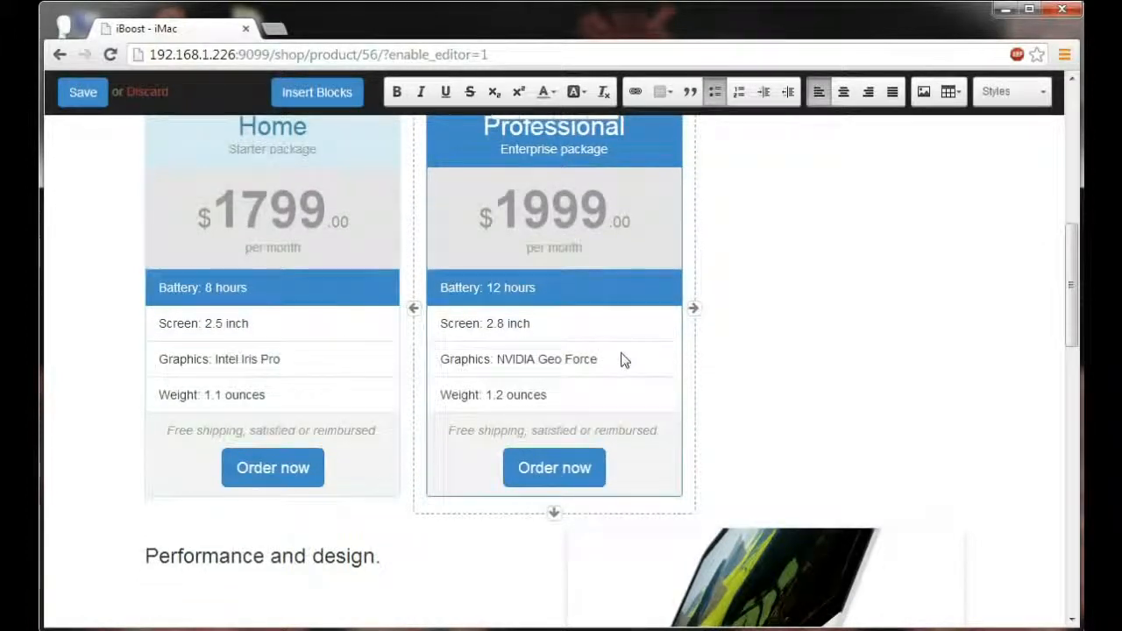
# Step: Save the page edits and publish the 27-inch iMac product
pyautogui.scroll(6, 624, 355)
pyautogui.scroll(2, 623, 354)
pyautogui.click(102, 99)
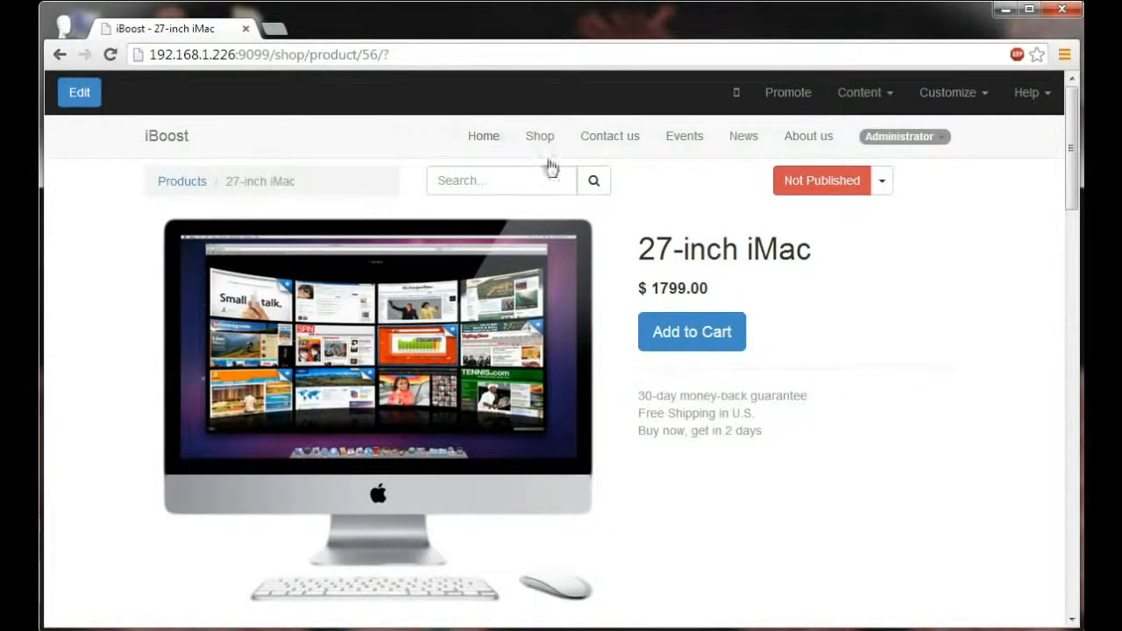
pyautogui.click(807, 193)
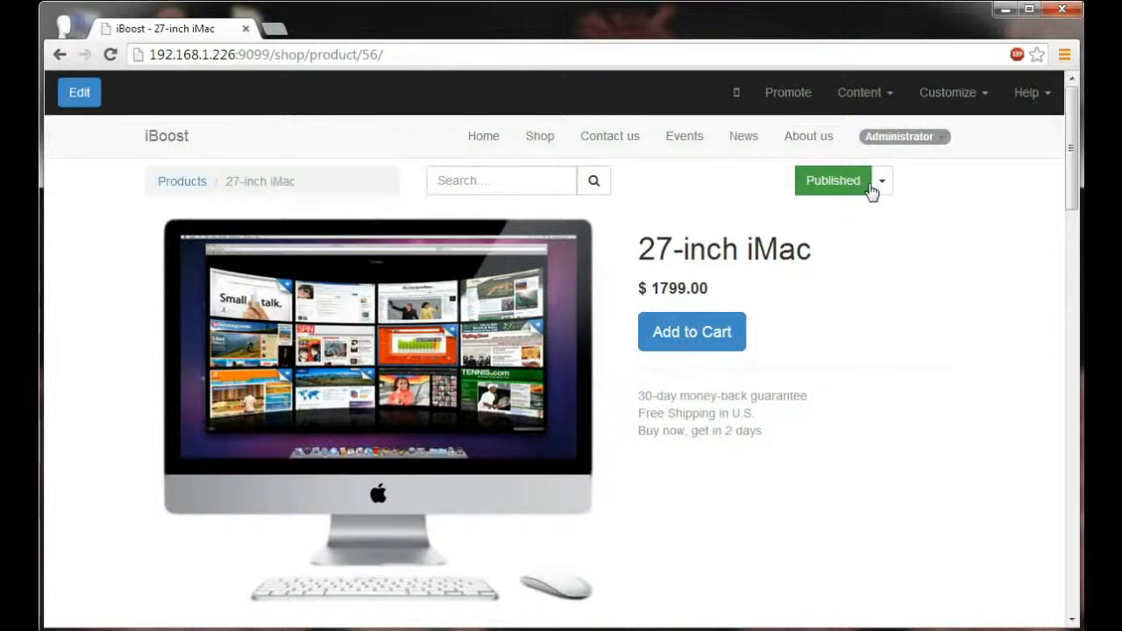
# Step: Preview the product page as a mobile page, checking its collapsible navigation menu and all content down to the footer
pyautogui.click(738, 103)
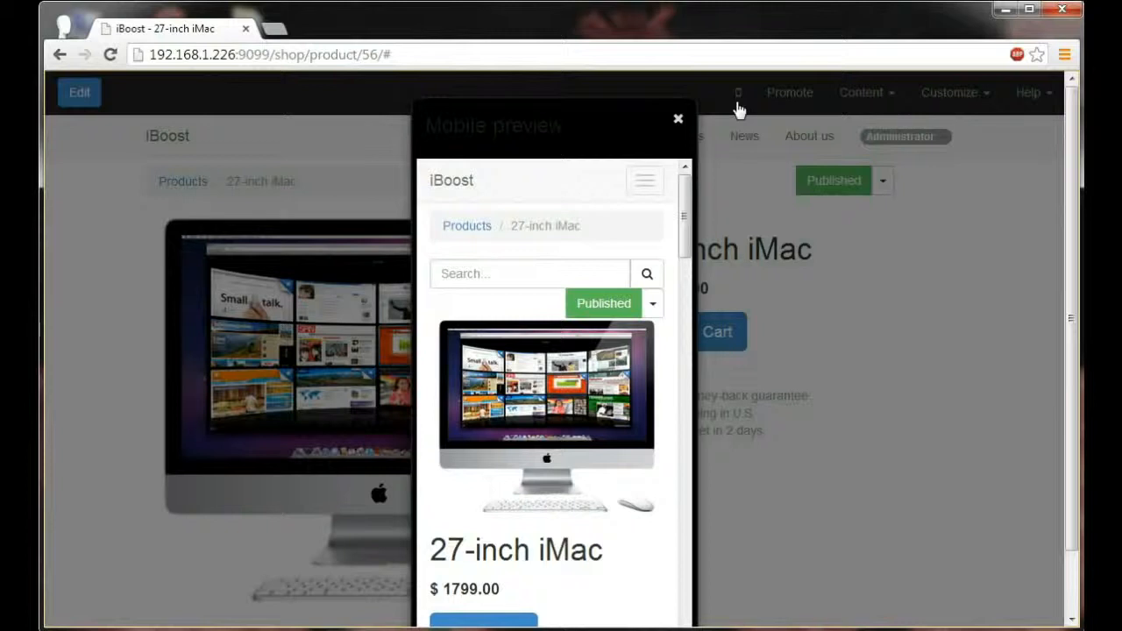
pyautogui.click(646, 181)
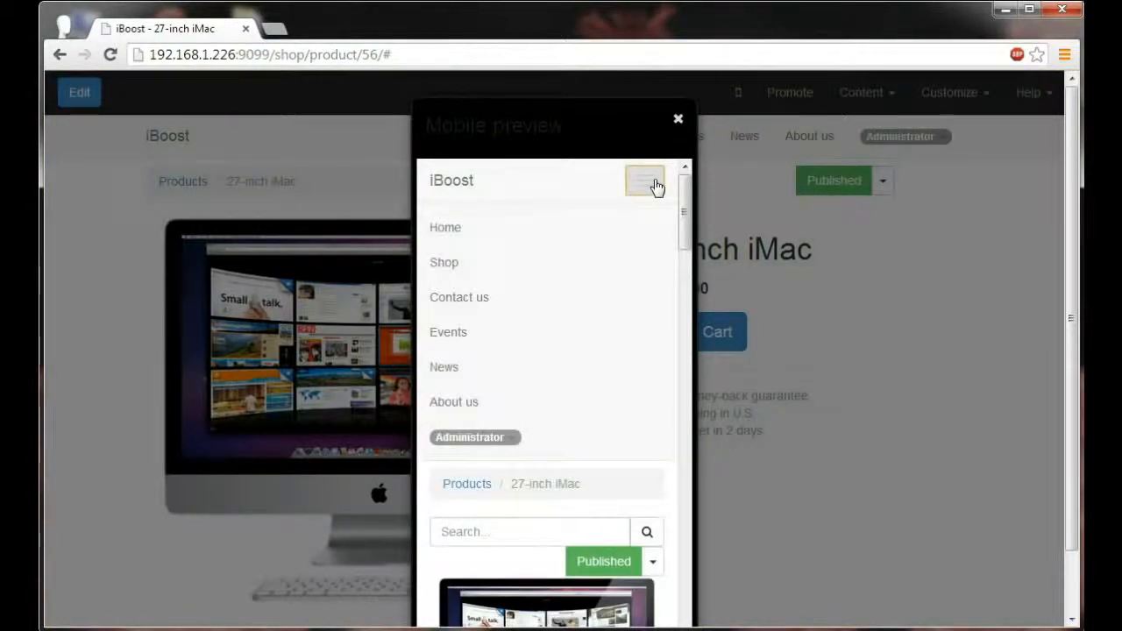
pyautogui.click(654, 183)
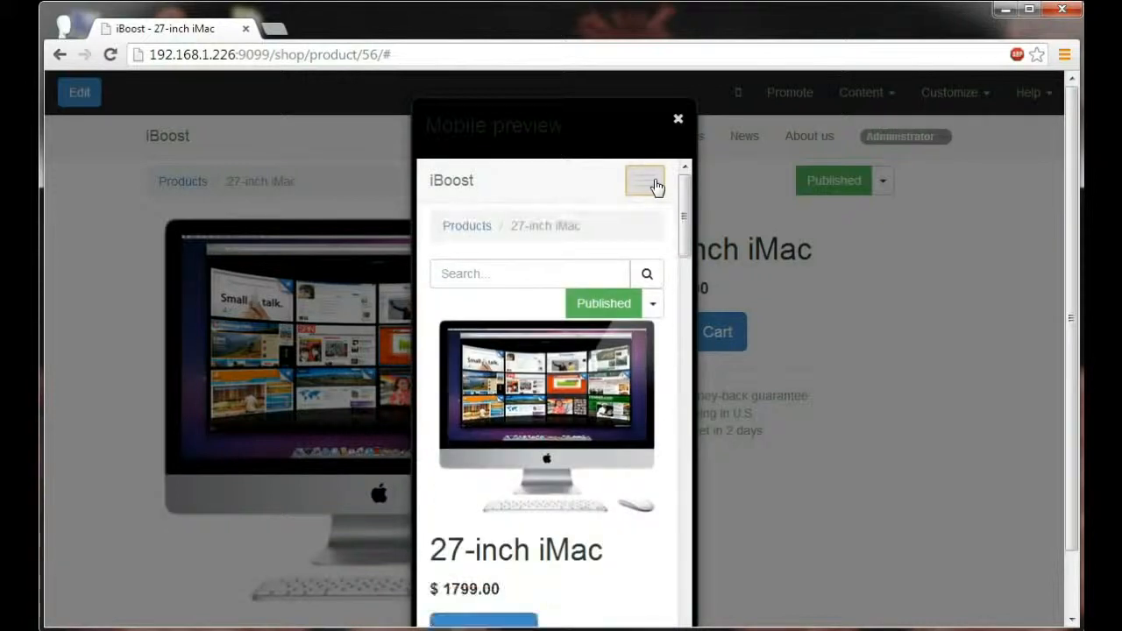
pyautogui.scroll(-4, 613, 252)
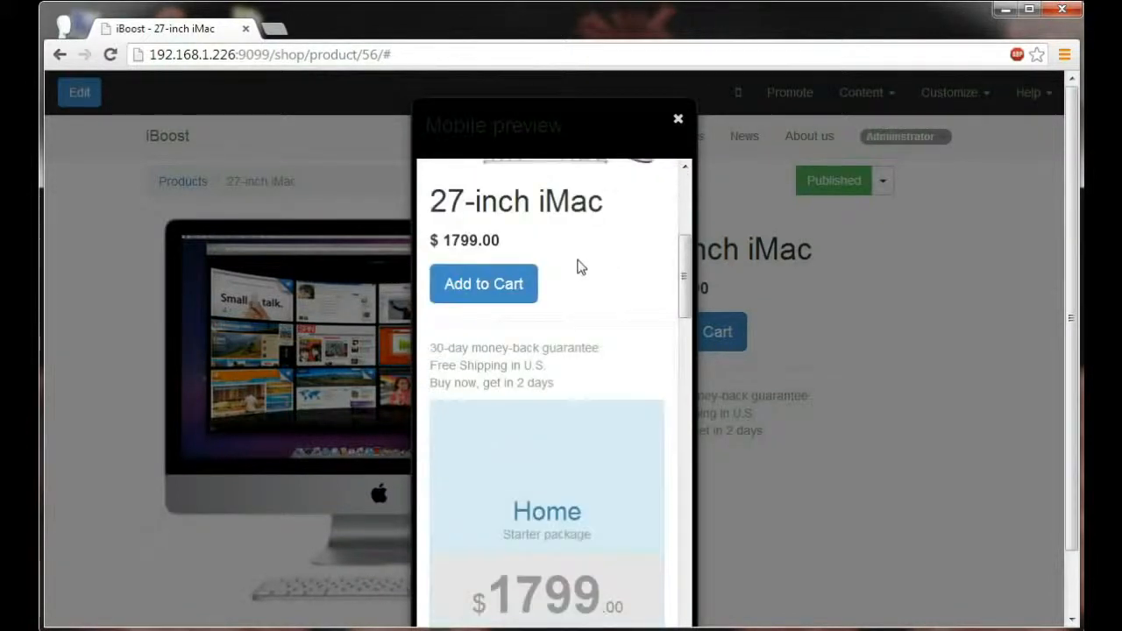
pyautogui.scroll(-6, 514, 288)
pyautogui.scroll(-7, 516, 278)
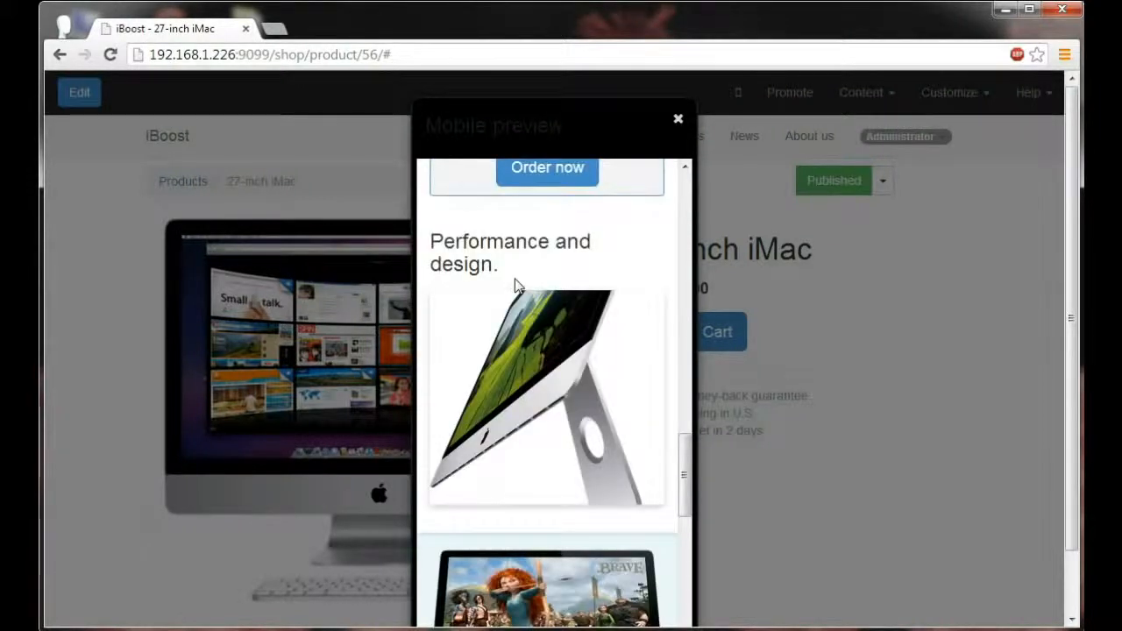
pyautogui.scroll(-8, 517, 285)
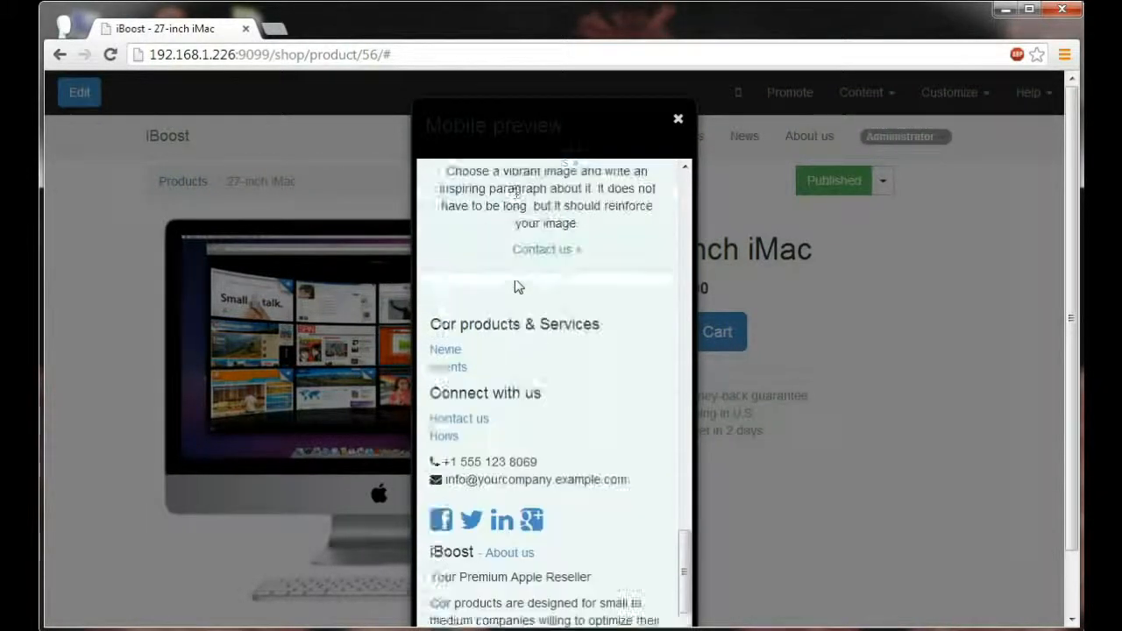
# Step: Review the mobile preview of the product page from the footer back up to the page header
pyautogui.scroll(12, 517, 286)
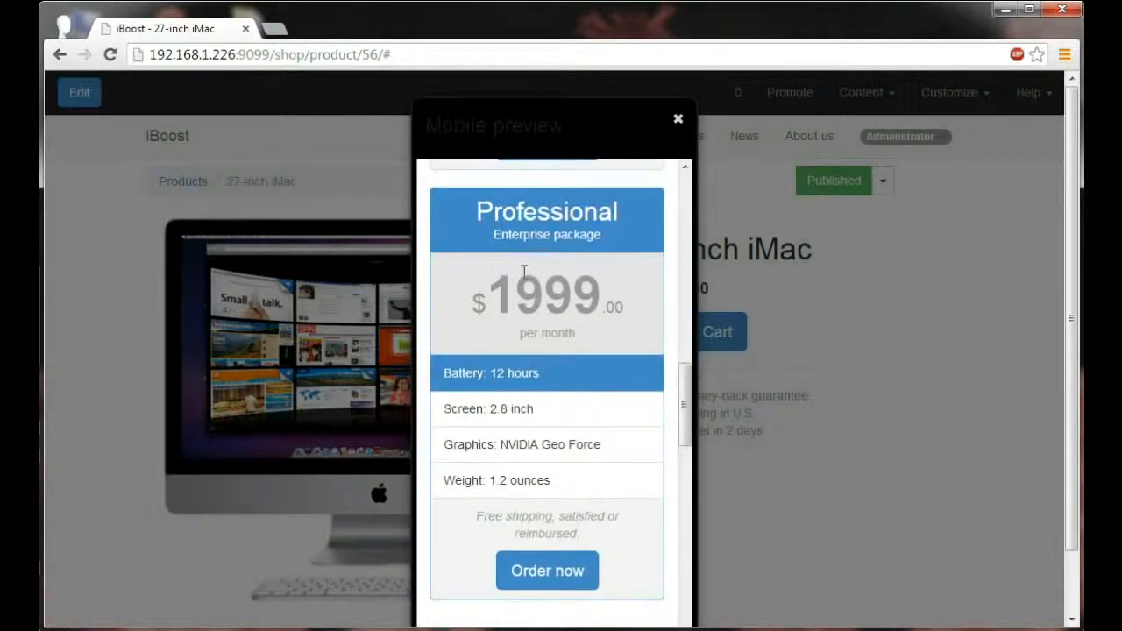
pyautogui.scroll(8, 523, 272)
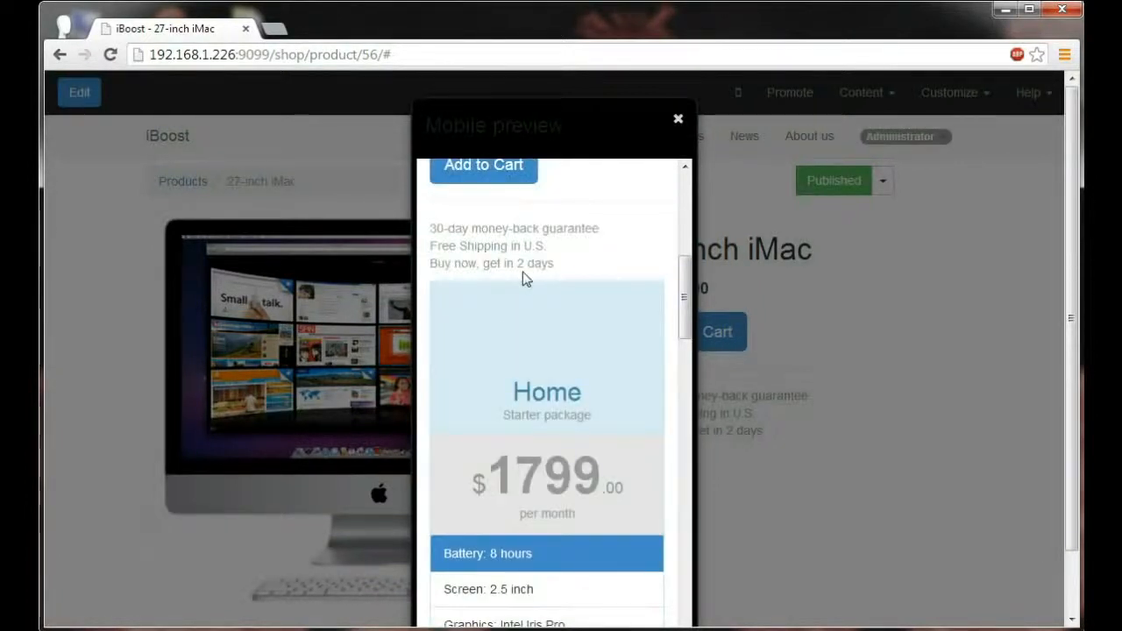
pyautogui.scroll(4, 523, 272)
pyautogui.scroll(3, 524, 277)
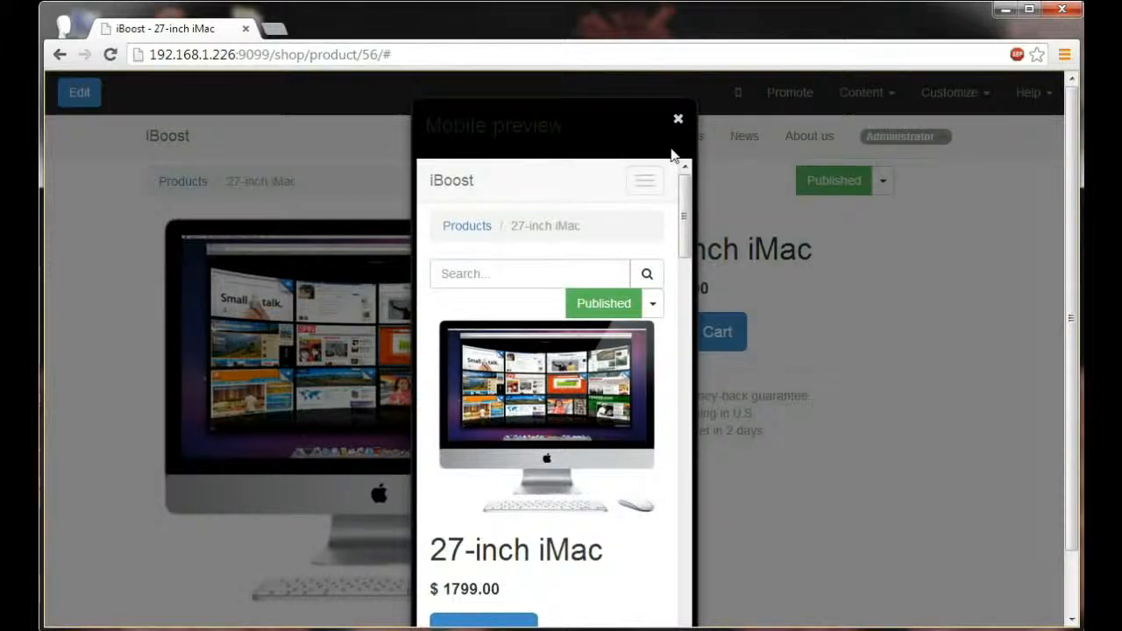
# Step: Close the mobile preview and open the shop's product listing for editing
pyautogui.click(679, 123)
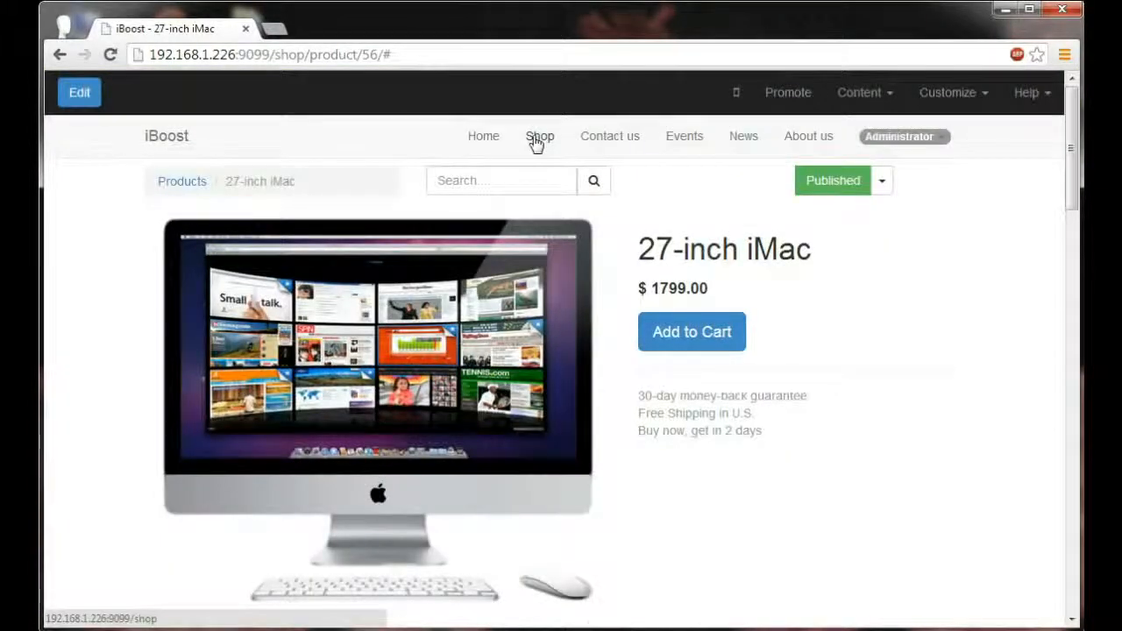
pyautogui.click(535, 140)
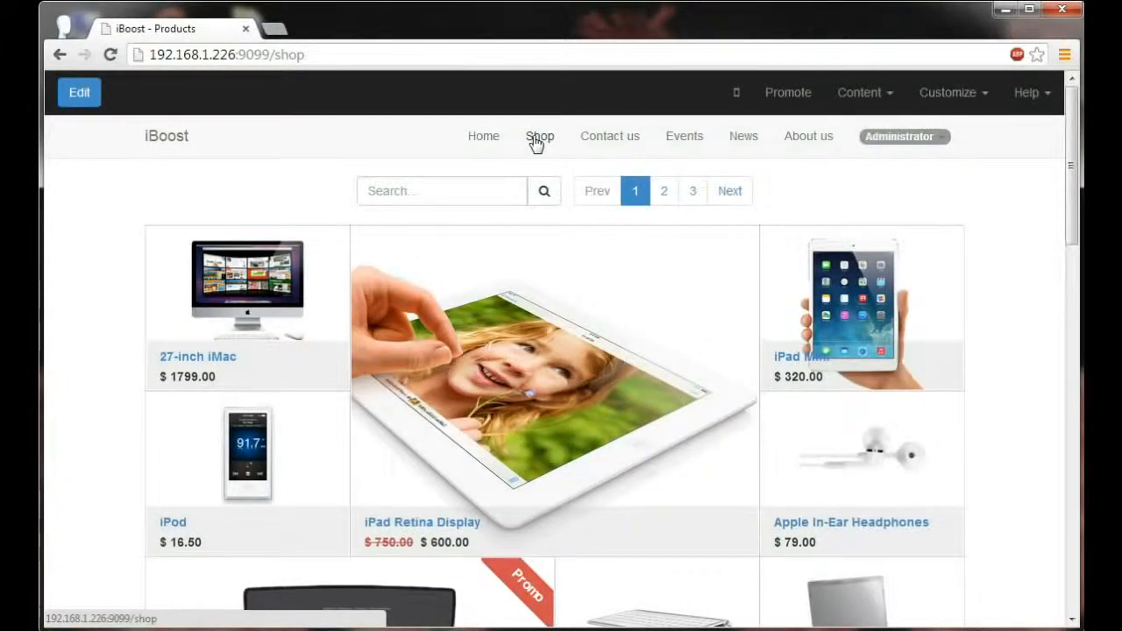
pyautogui.click(81, 97)
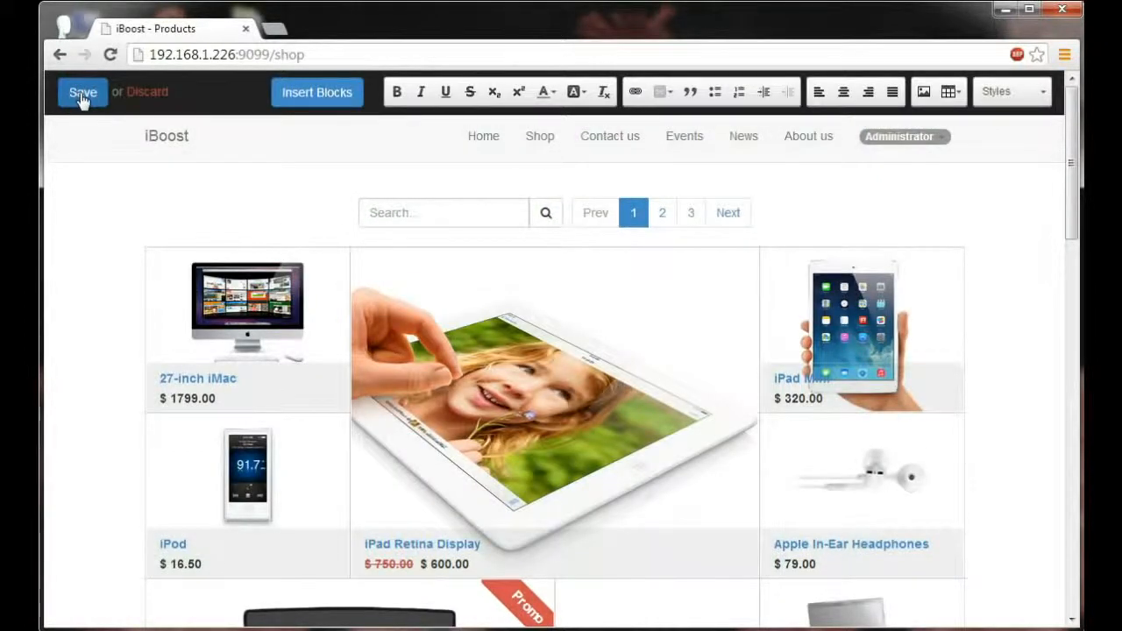
# Step: Try to rename the 27-inch iMac in the shop listing as 21.5-inch iMac and set its price to 1299.00
pyautogui.click(182, 375)
pyautogui.press('BackSpace')
pyautogui.write('1.5')
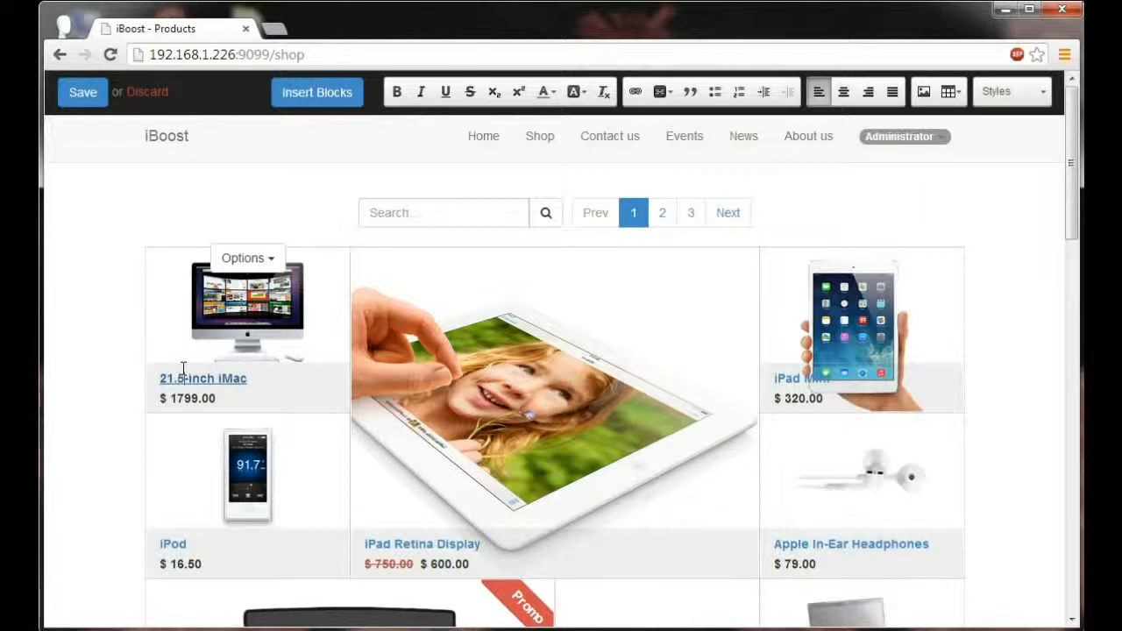
pyautogui.click(182, 398)
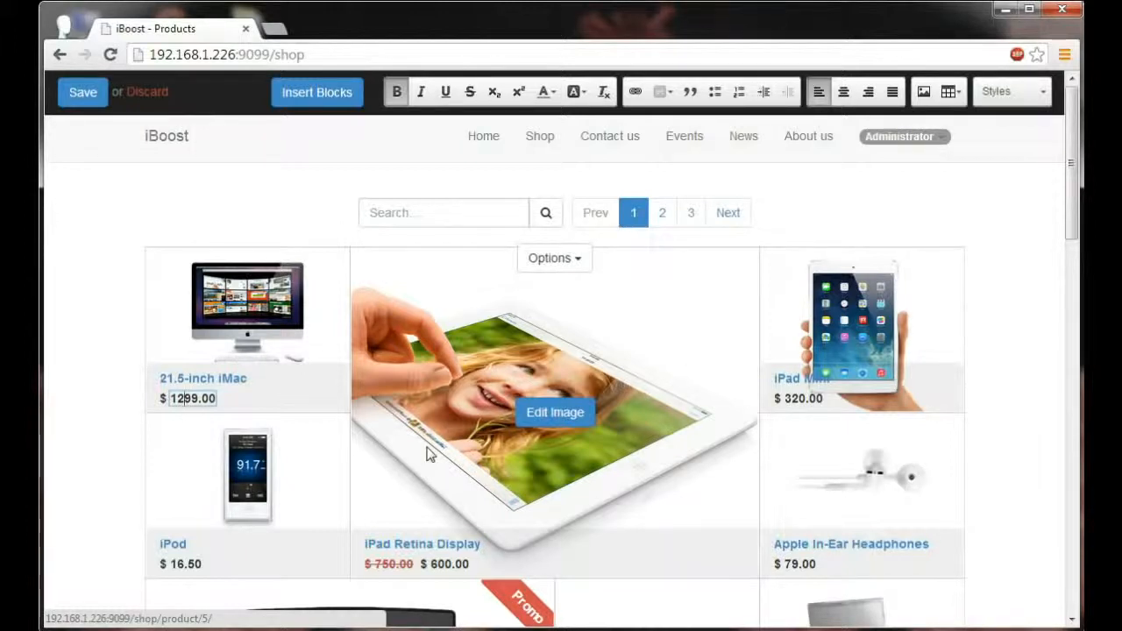
# Step: Enlarge the iMac's tile in the shop grid to three columns by three rows and save the page
pyautogui.click(178, 304)
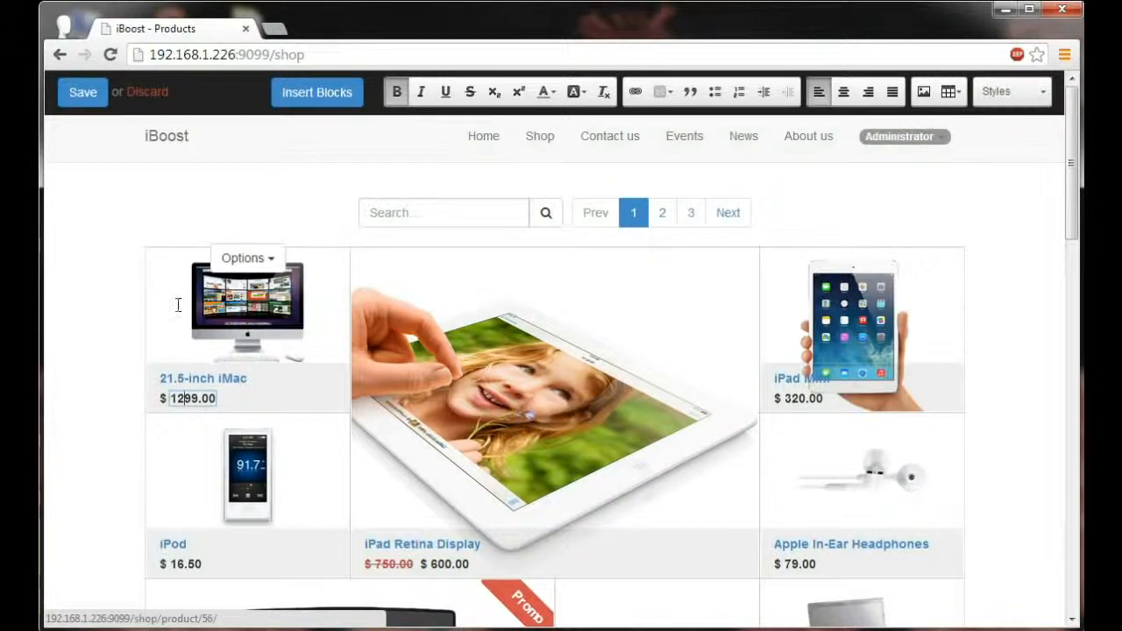
pyautogui.click(242, 259)
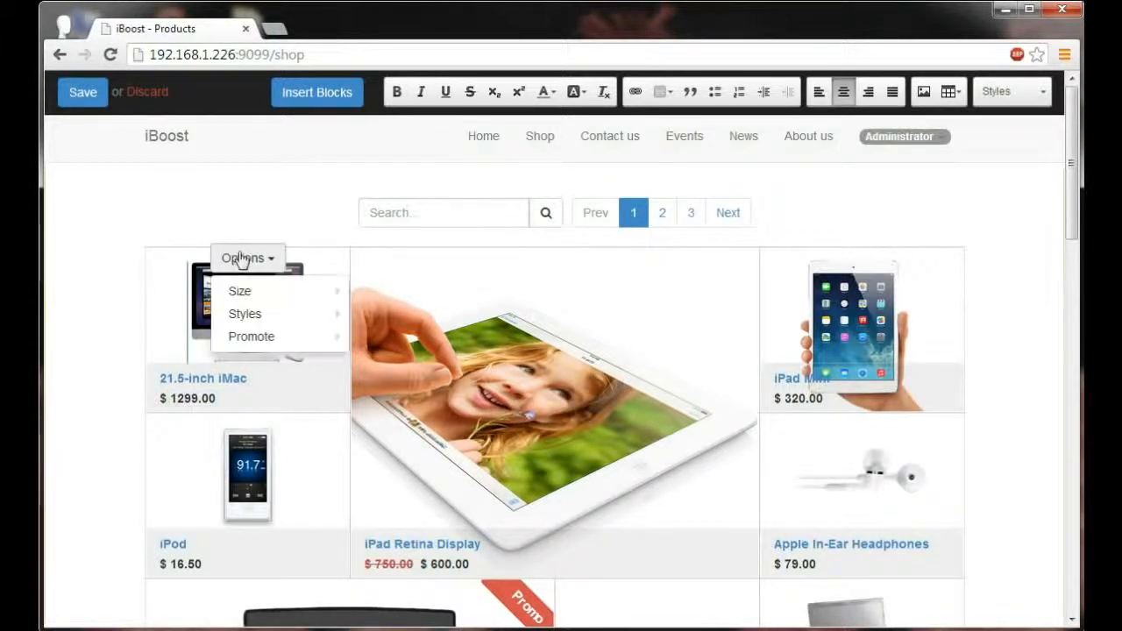
pyautogui.moveTo(253, 296)
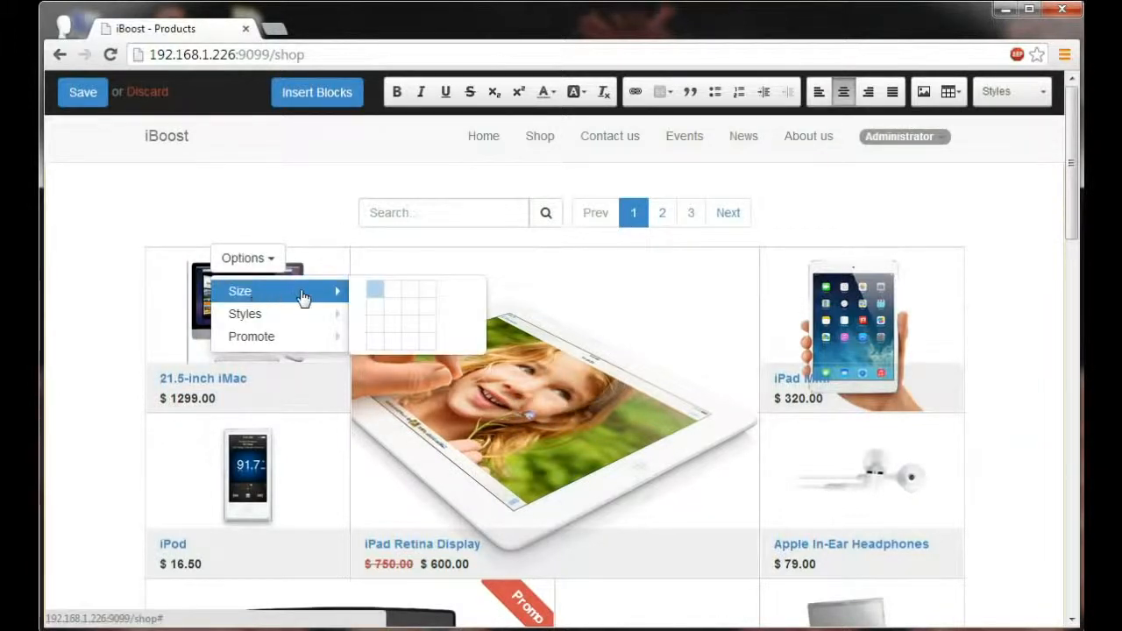
pyautogui.click(411, 330)
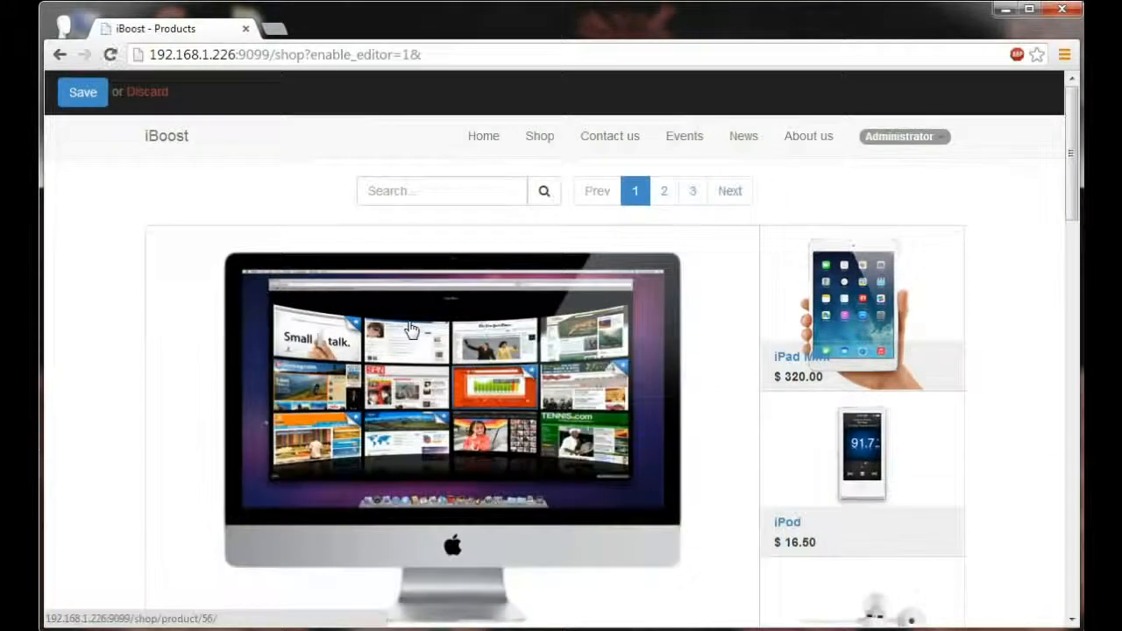
pyautogui.scroll(-1, 411, 330)
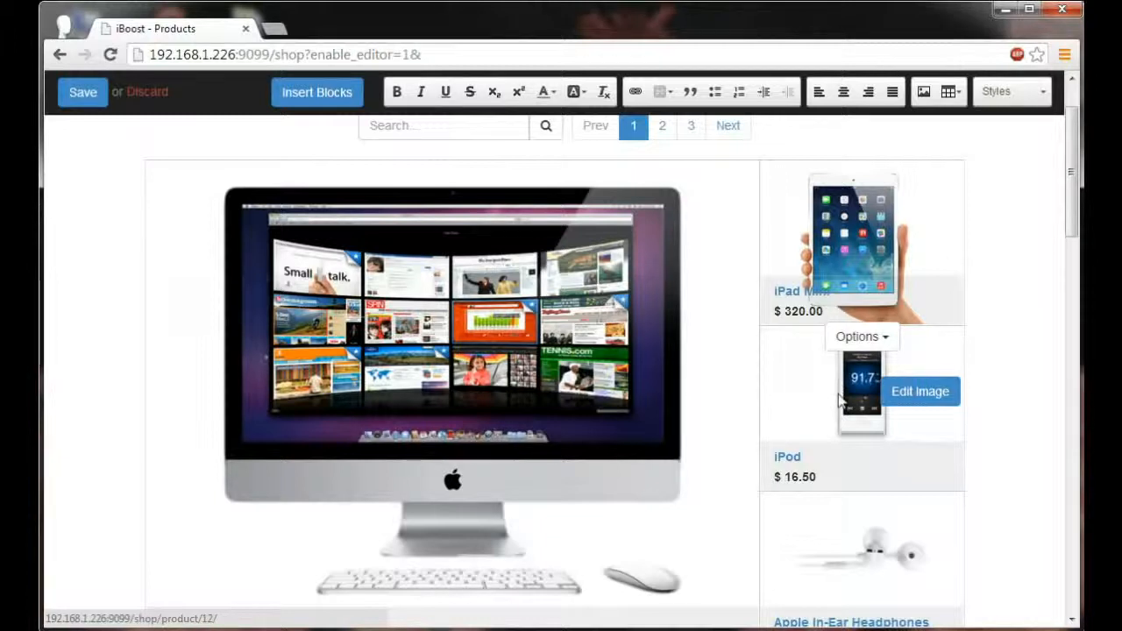
pyautogui.scroll(1, 840, 399)
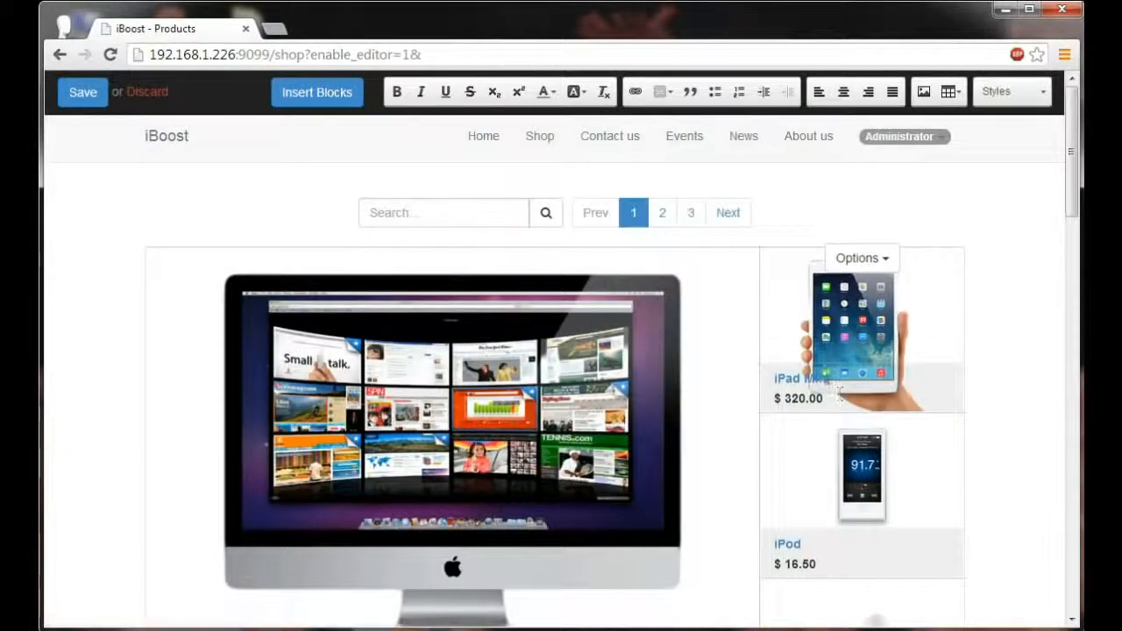
pyautogui.click(77, 100)
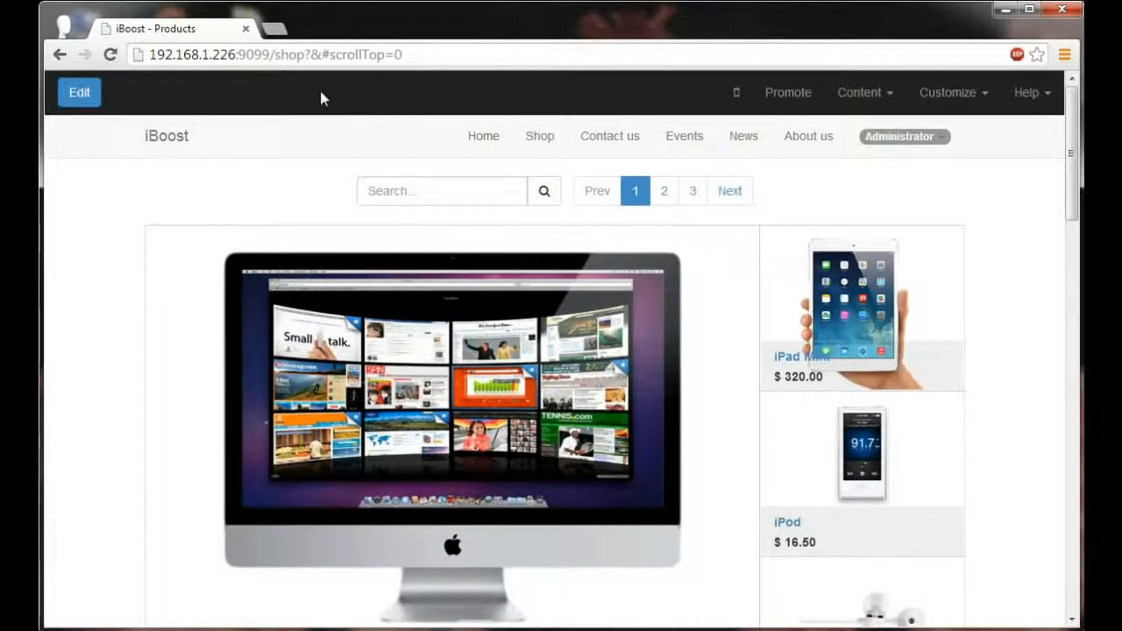
# Step: Enable Product Categories on the shop page, view the Processor AMD 8-Core product, and return to the shop
pyautogui.click(971, 109)
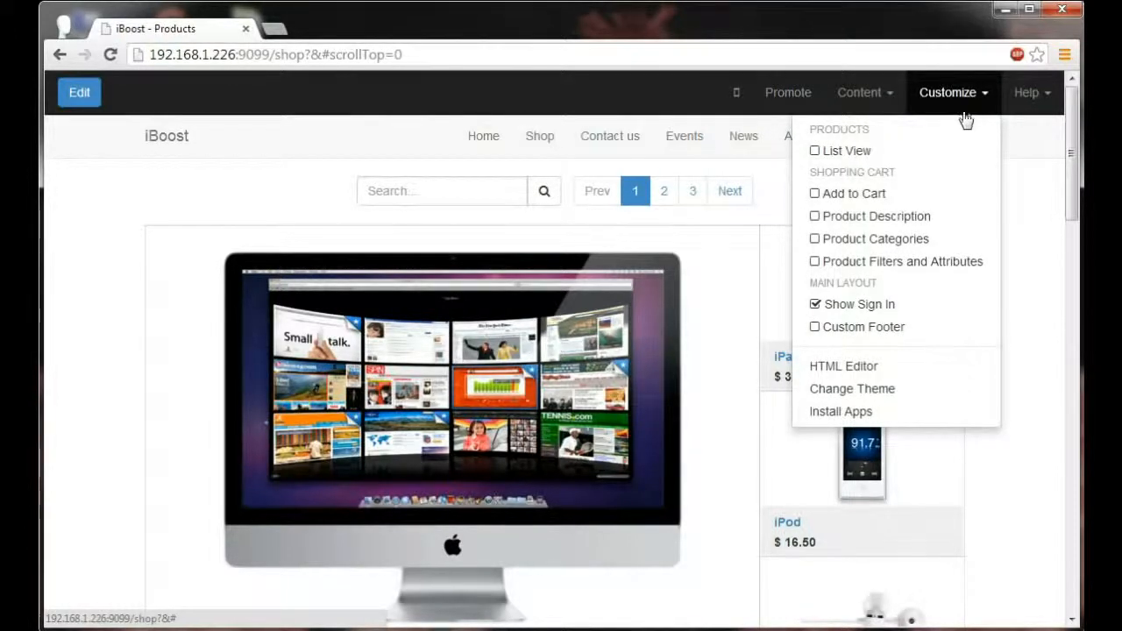
pyautogui.click(815, 241)
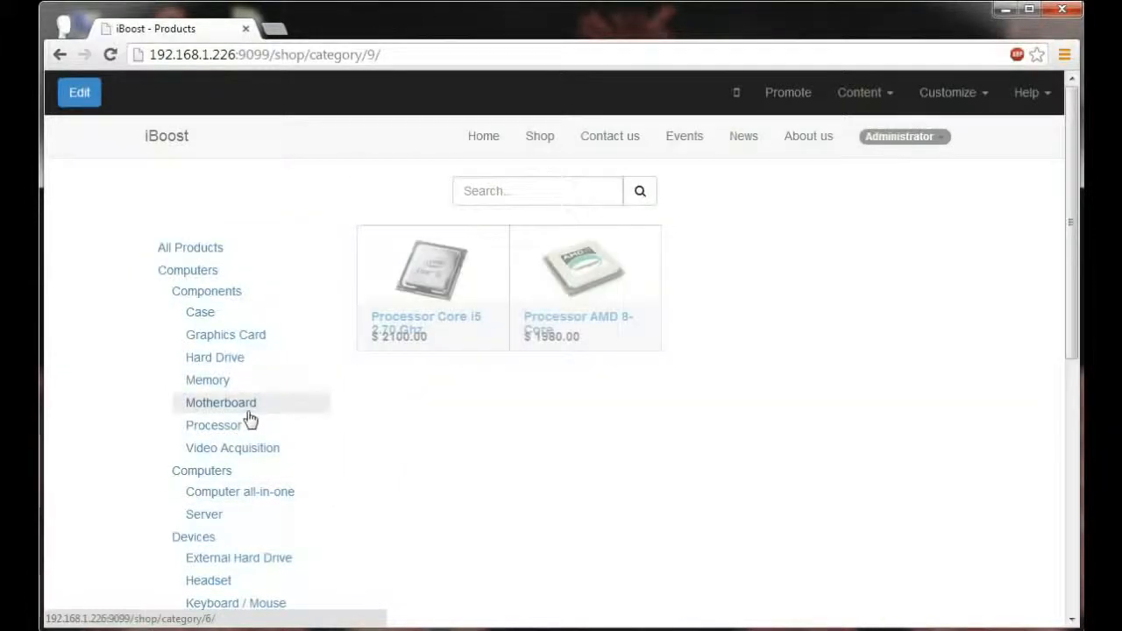
pyautogui.click(537, 308)
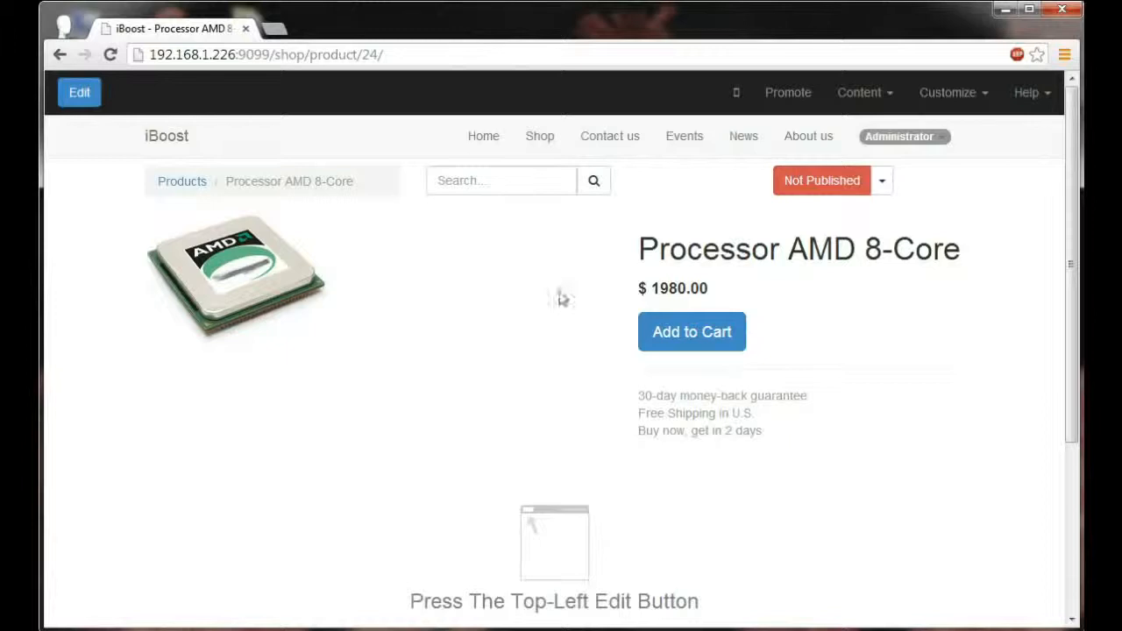
pyautogui.click(541, 137)
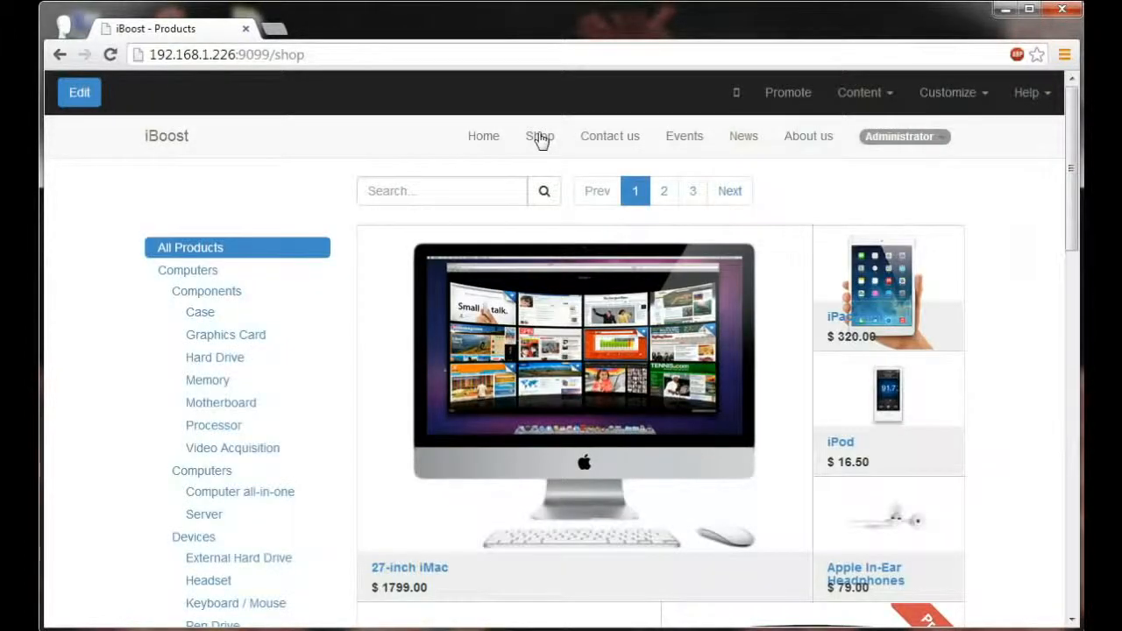
# Step: Switch the shop's product listing to List View and enable the Product Description option
pyautogui.click(950, 103)
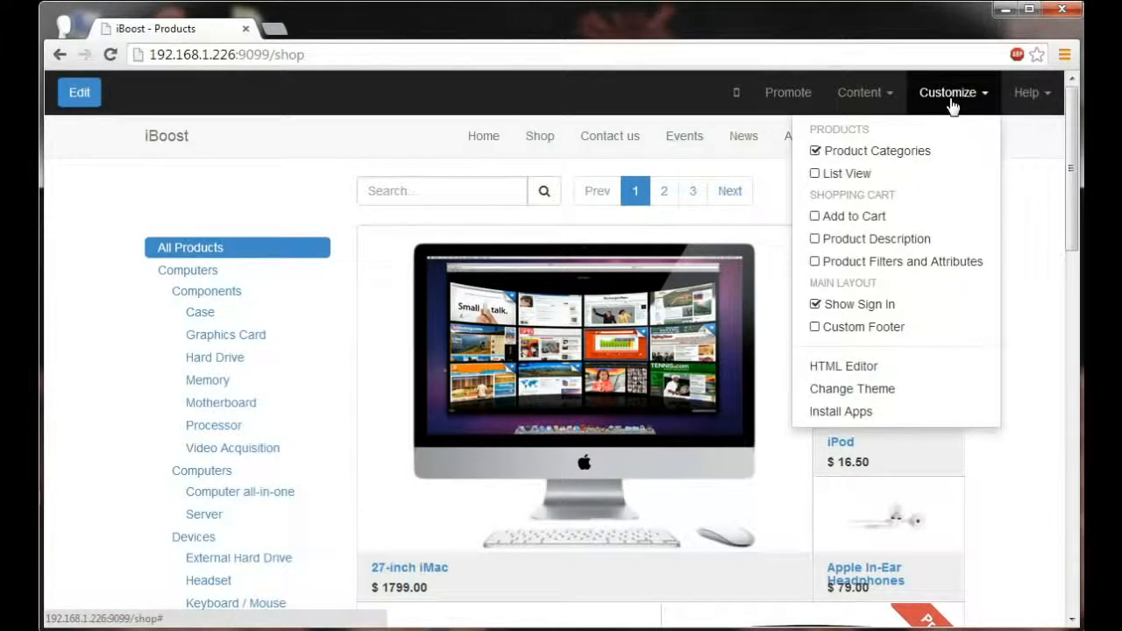
pyautogui.click(858, 176)
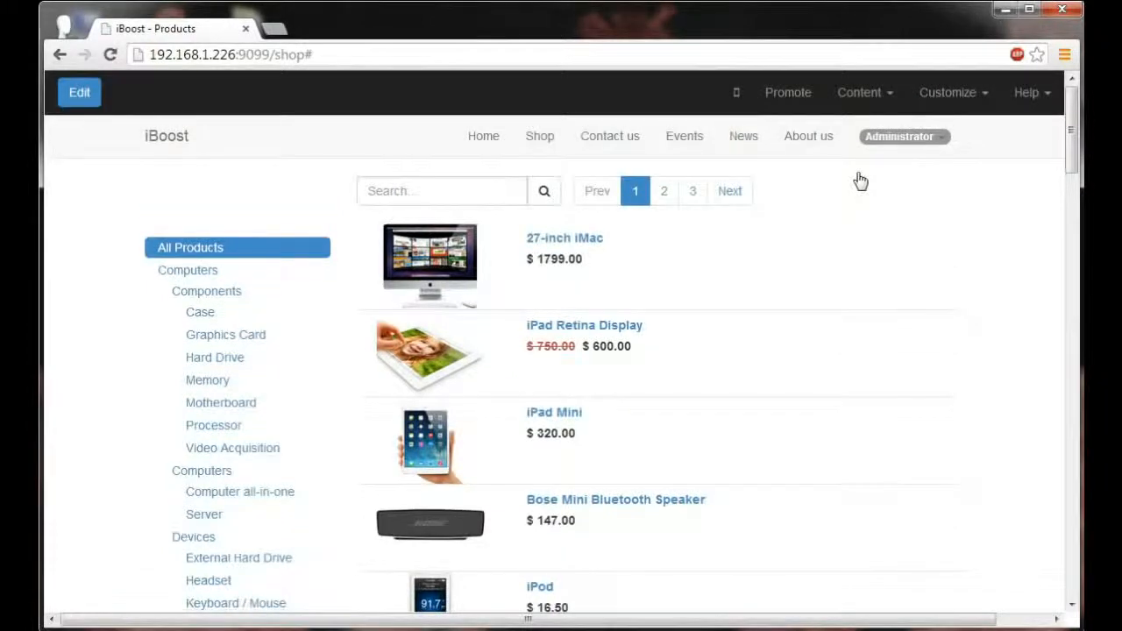
pyautogui.click(944, 106)
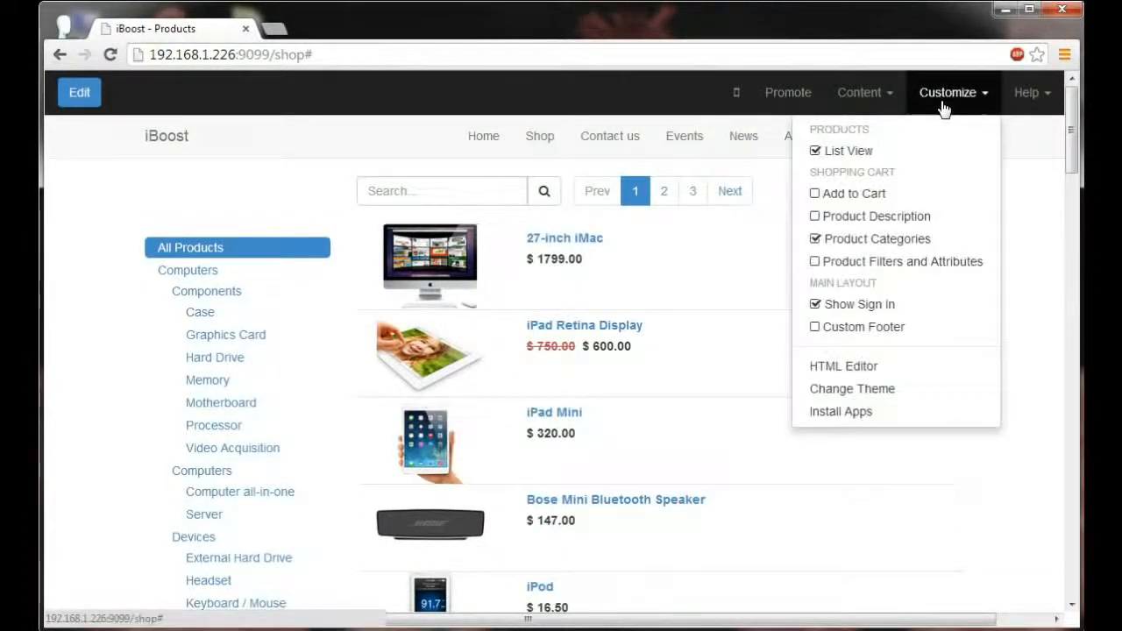
pyautogui.click(917, 217)
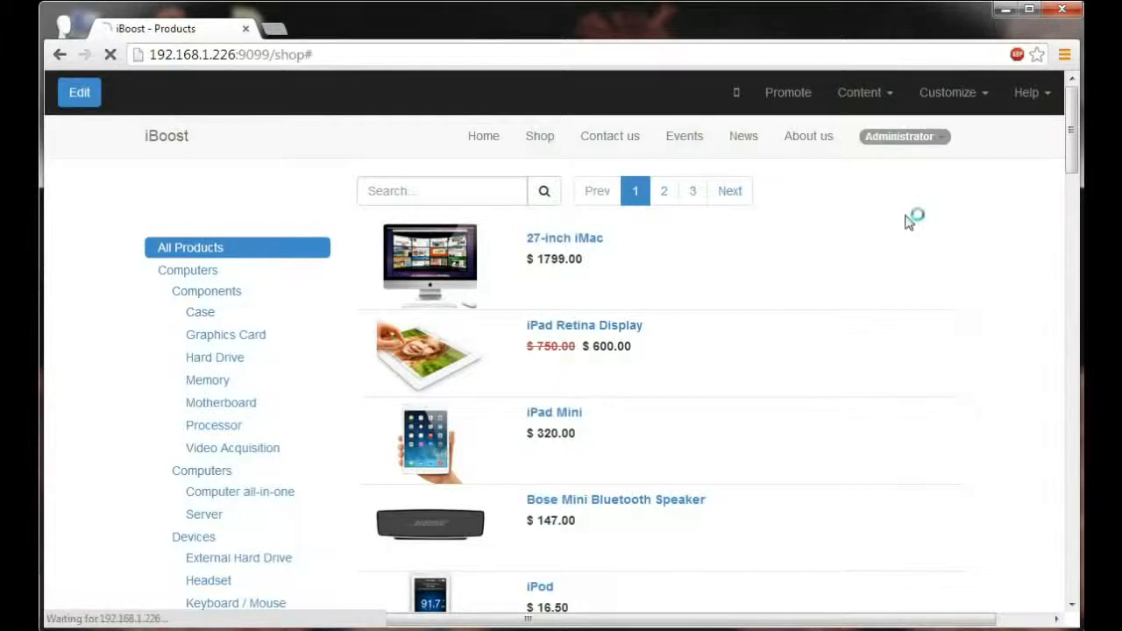
# Step: Turn off List View to return the shop's products to the grid layout
pyautogui.click(952, 104)
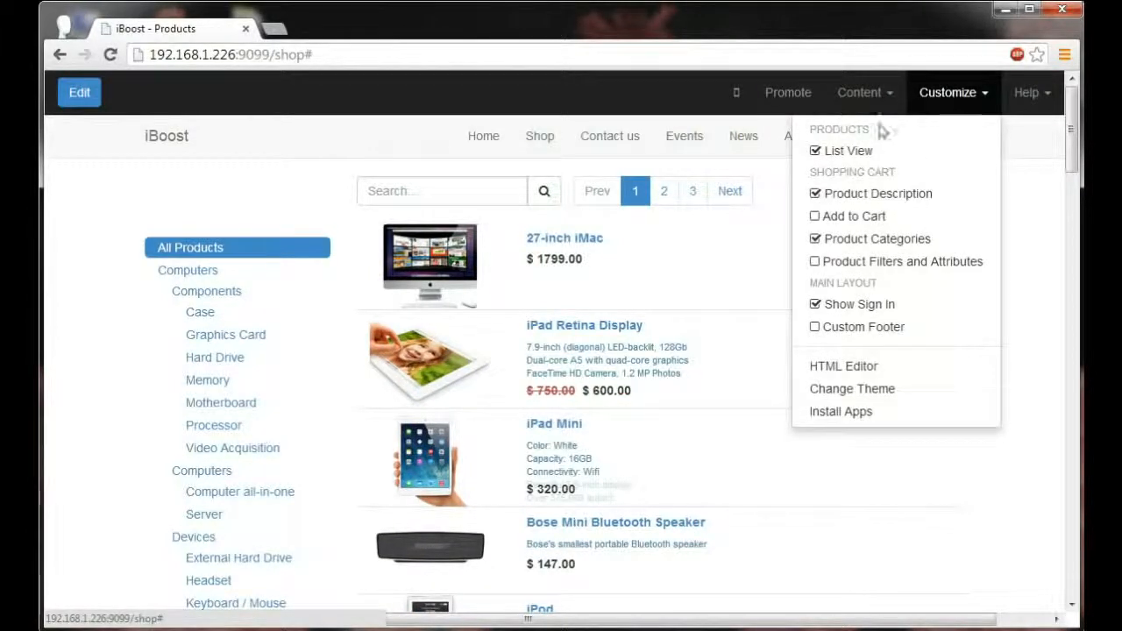
pyautogui.click(848, 154)
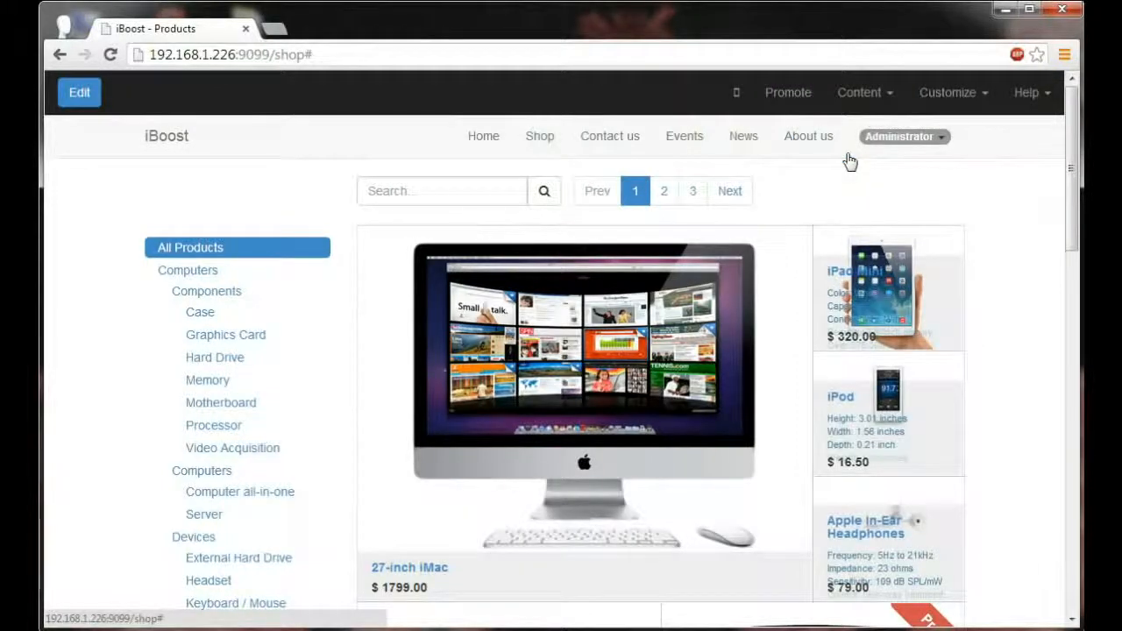
pyautogui.scroll(-1, 838, 189)
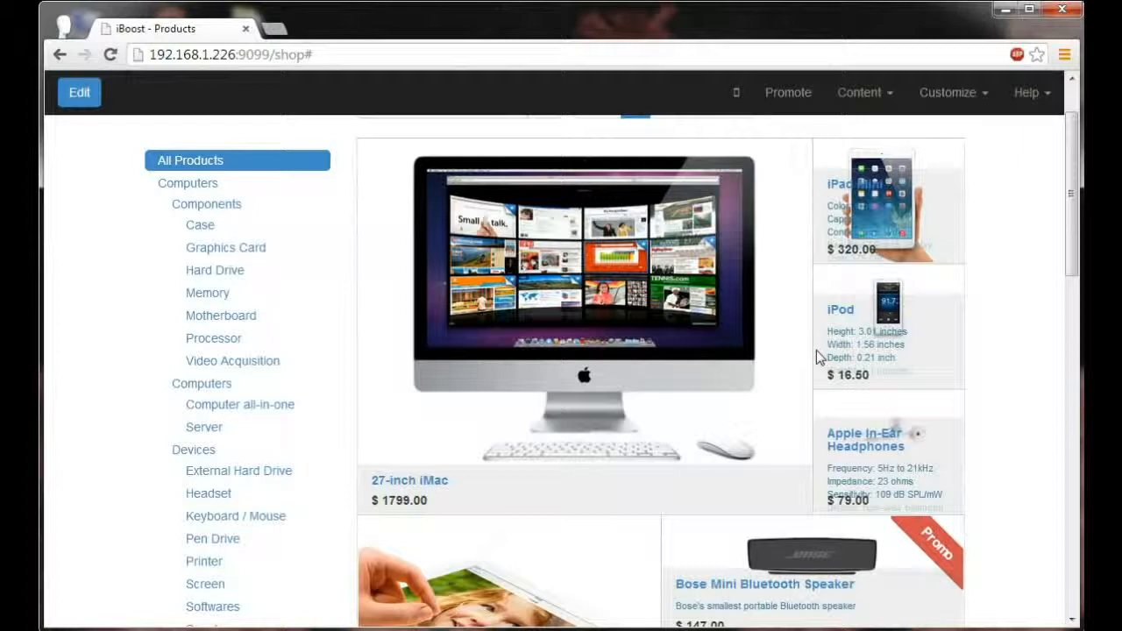
# Step: Add the 27-inch iMac to the cart from its product page and raise its quantity to 7
pyautogui.click(661, 286)
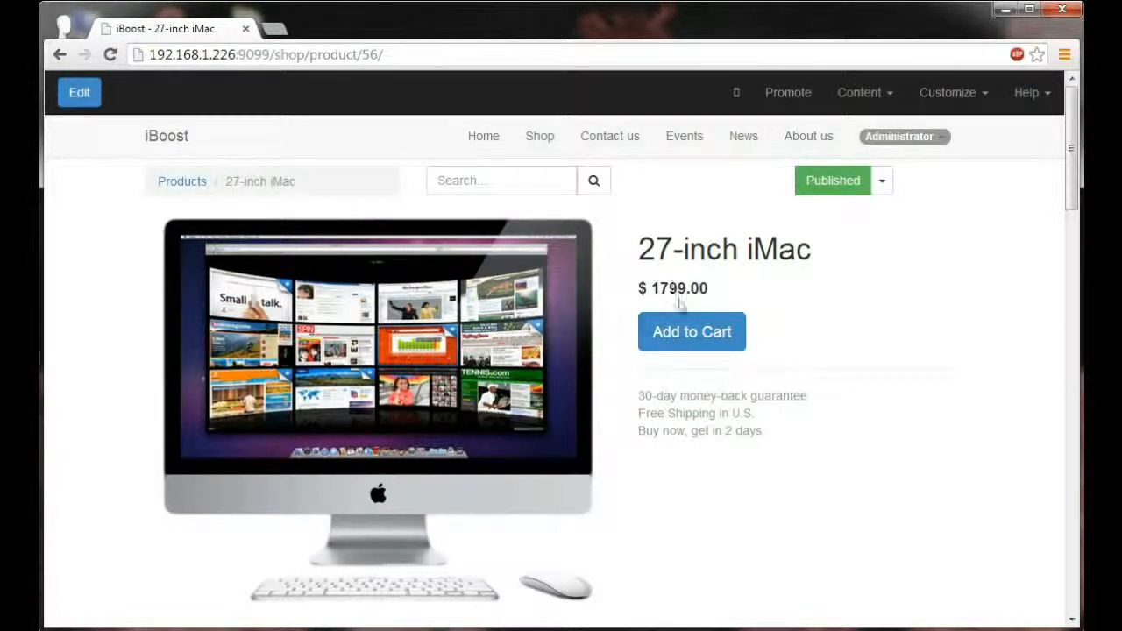
pyautogui.click(689, 333)
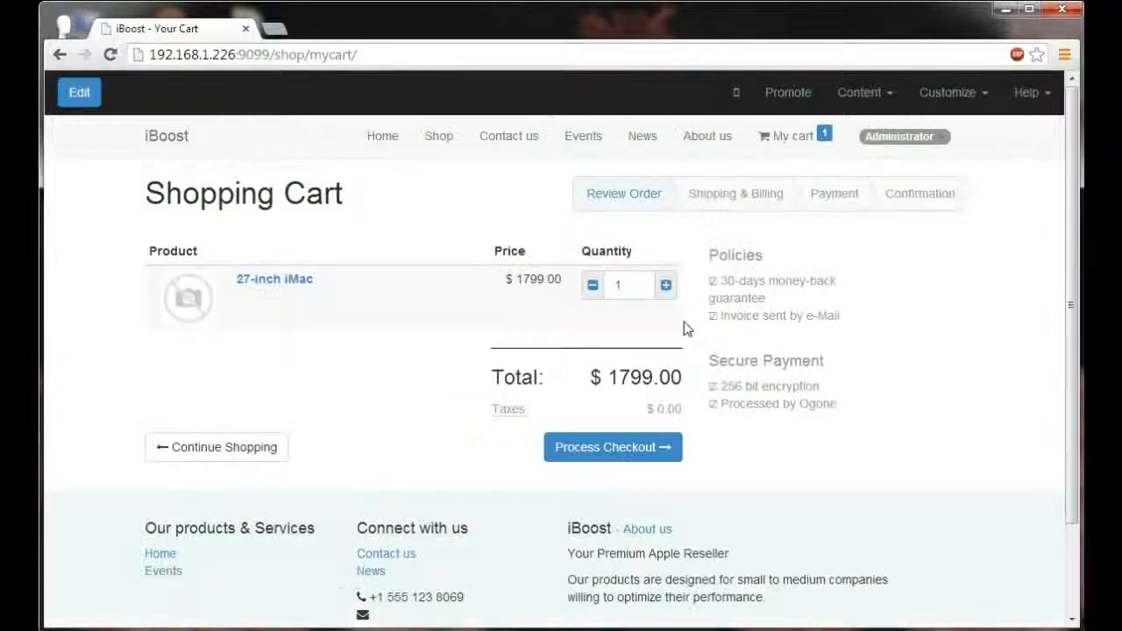
pyautogui.click(666, 287)
pyautogui.click(666, 286)
pyautogui.click(667, 287)
pyautogui.click(666, 287)
pyautogui.click(667, 286)
pyautogui.click(666, 286)
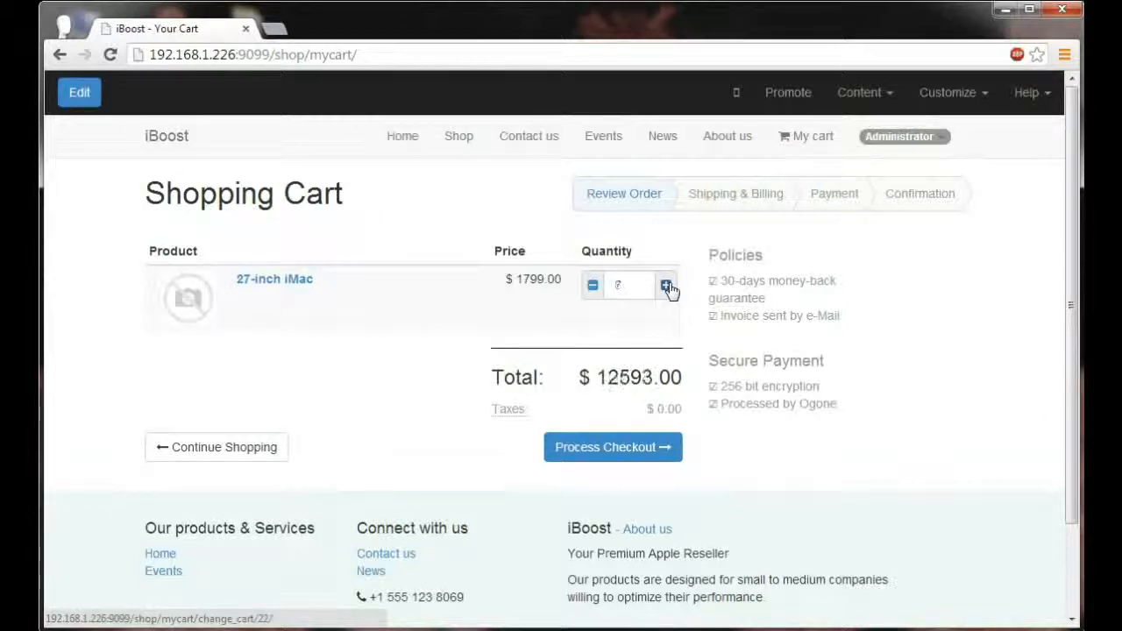